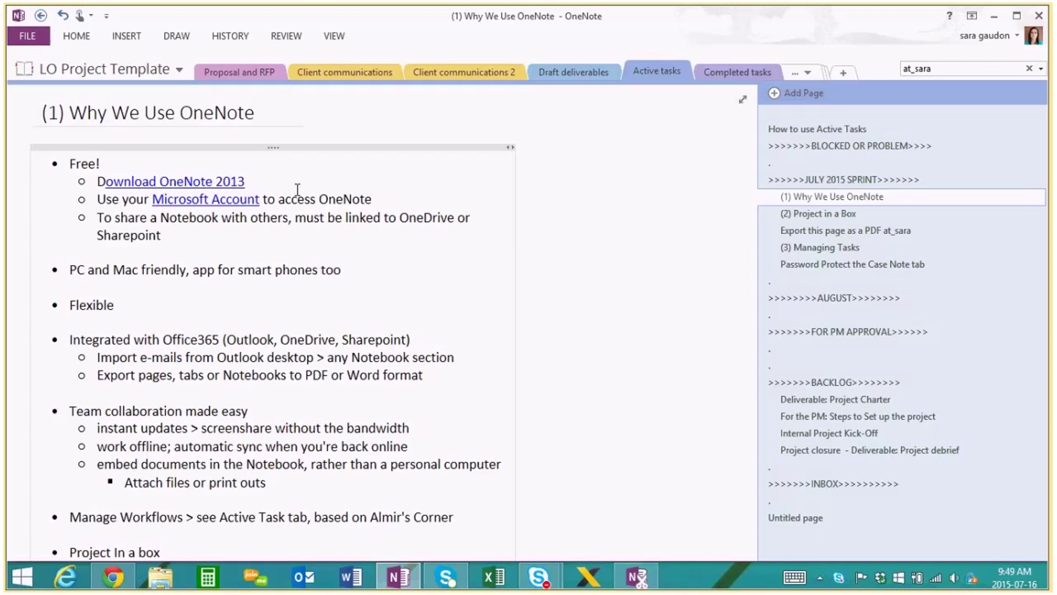
Step: Switch to Chrome and look through the open Microsoft account sign-up form from beginning to end
click(115, 582)
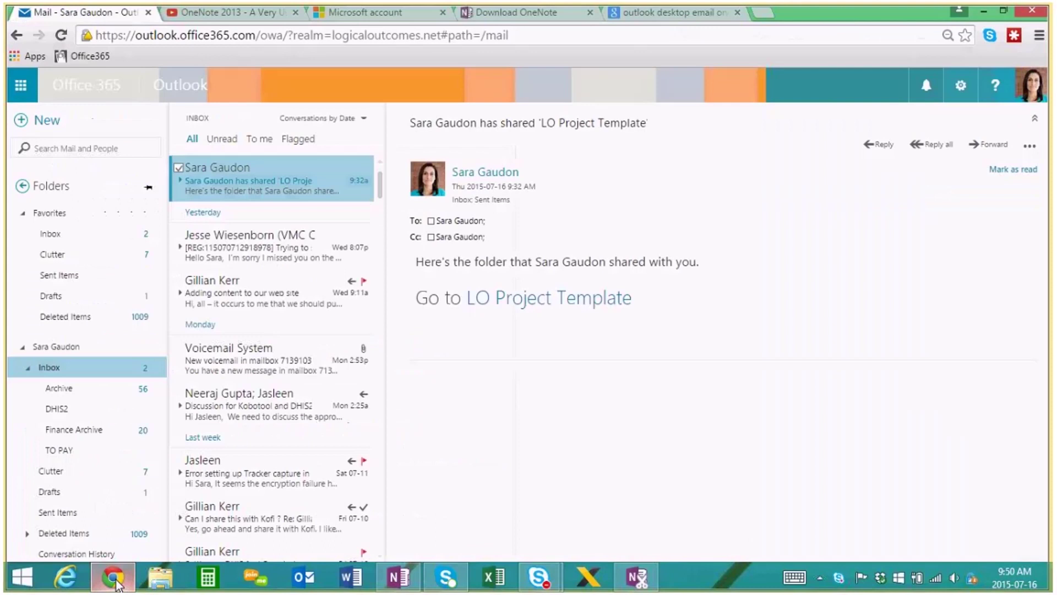
click(369, 12)
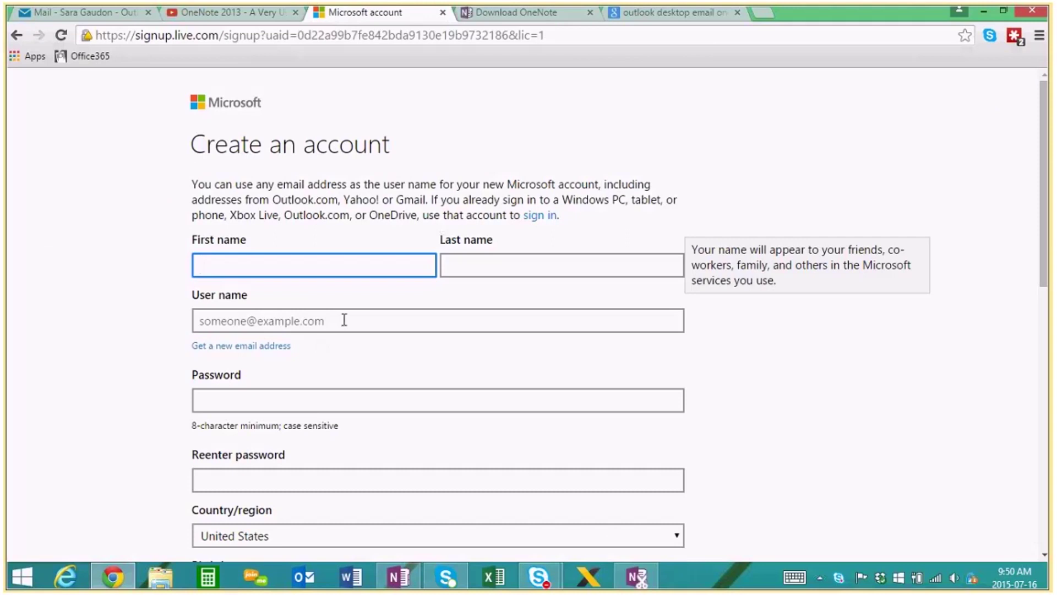
scroll(345, 317, down, 4)
scroll(349, 323, down, 5)
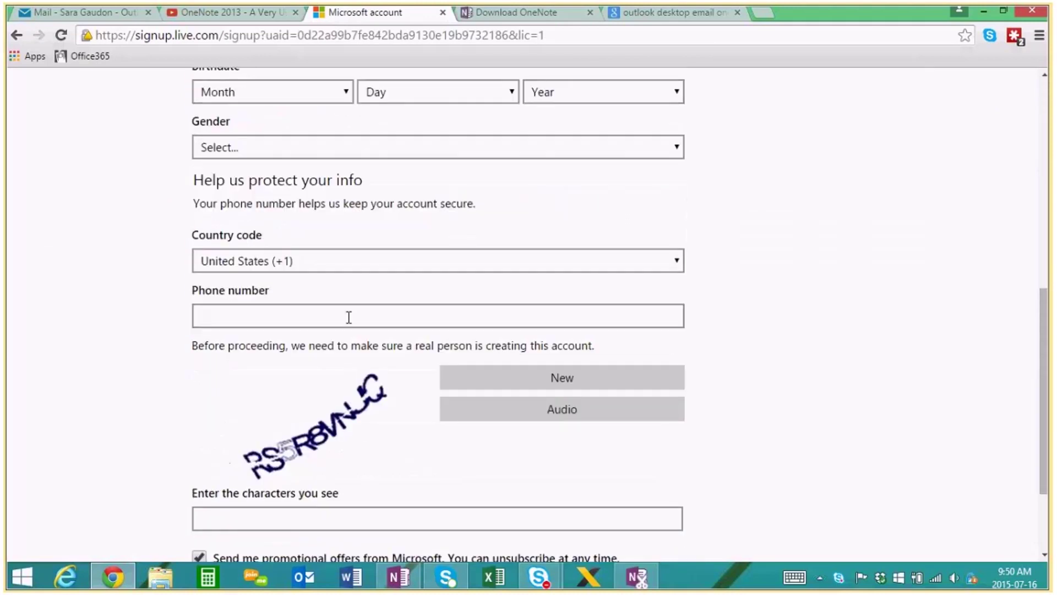
scroll(349, 316, up, 9)
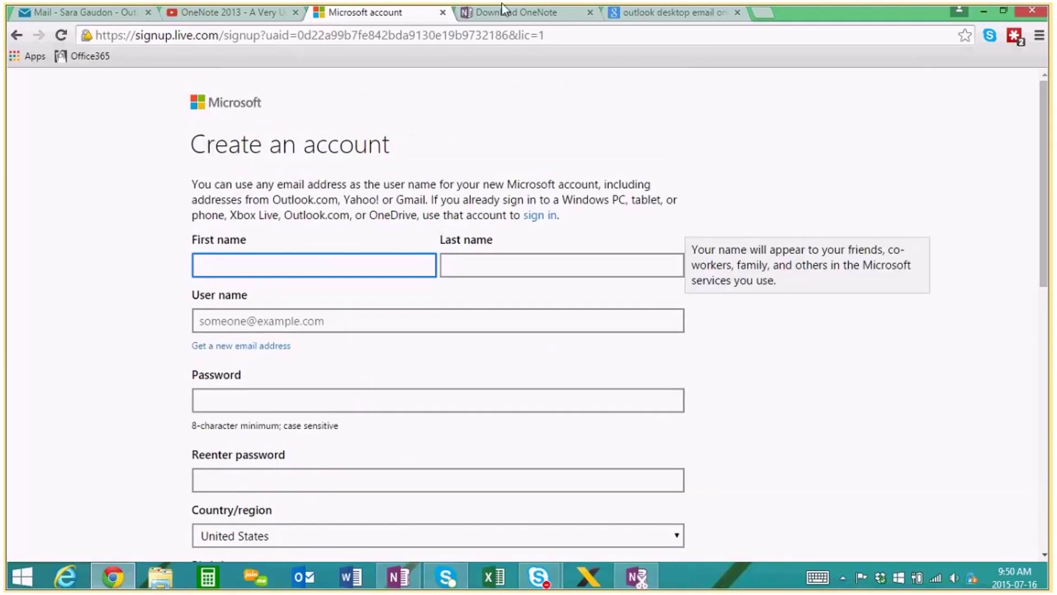
Step: Show the web page offering the free OneNote download for PC, and return to the OneNote window
mouse_move(502, 22)
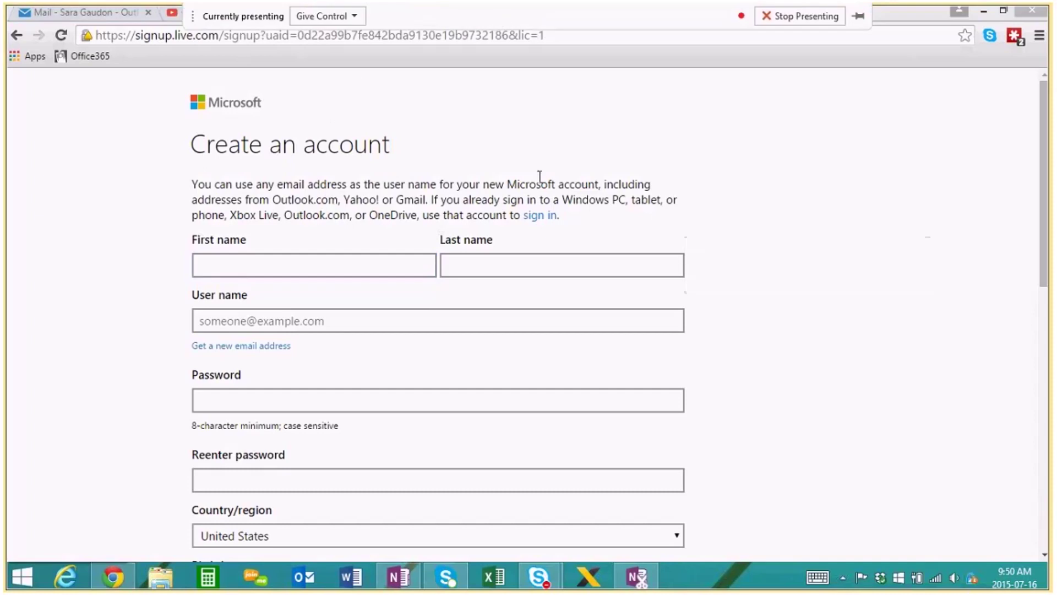
key(ctrl+Tab)
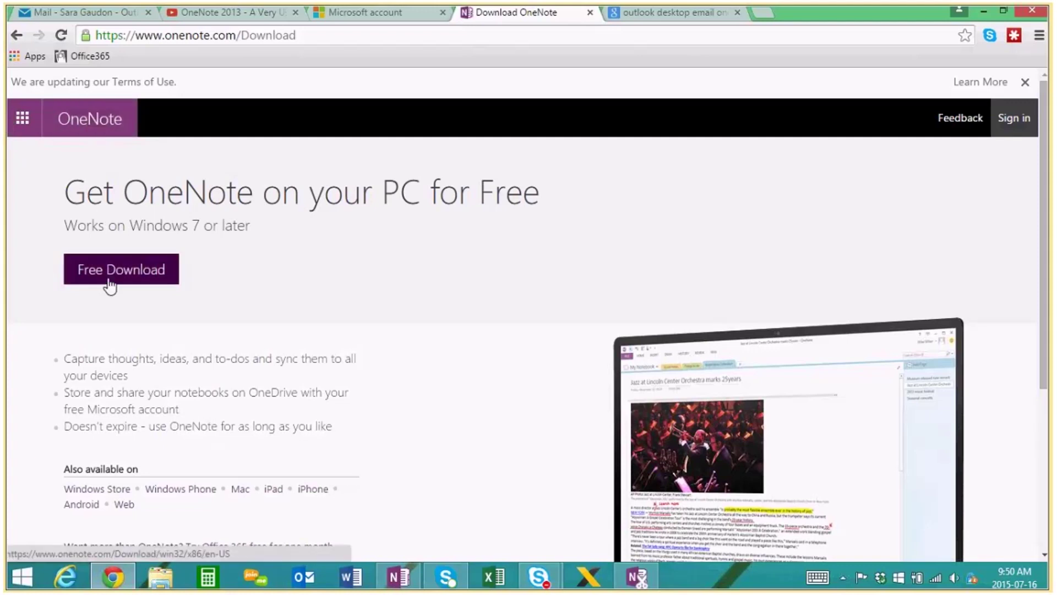
click(388, 584)
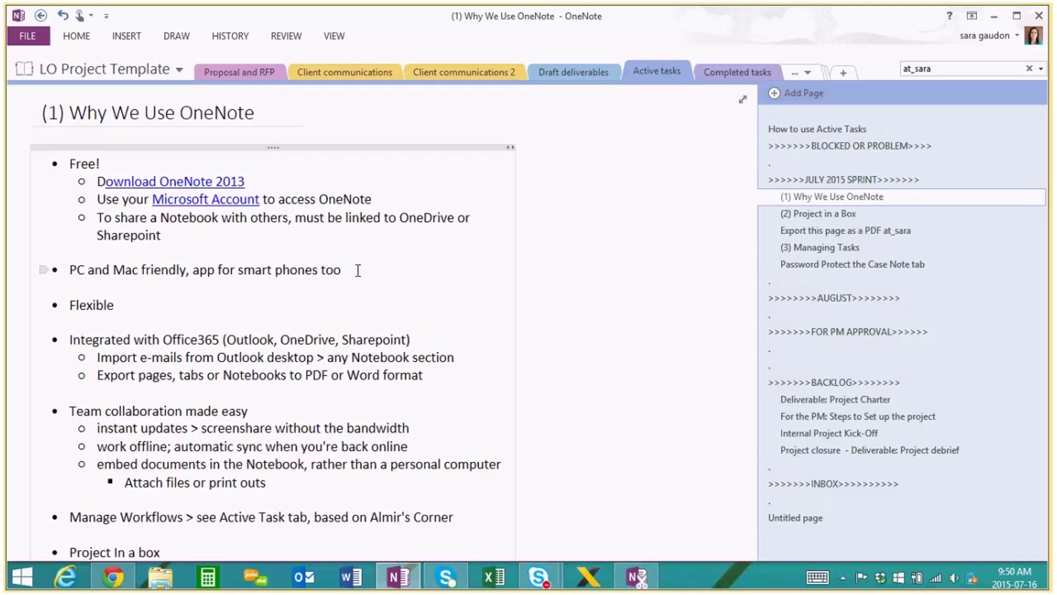
Step: Go over the page's bullets down to Office365 integration, highlighting "(Outlook, OneDrive, Sharepoint)" for the viewer
click(471, 342)
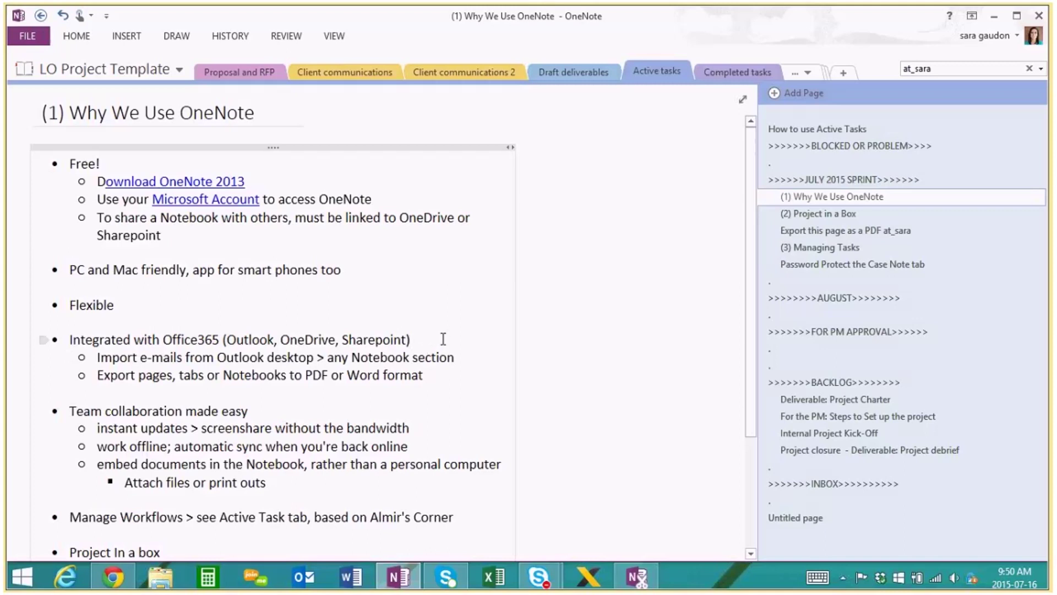
scroll(443, 339, down, 1)
scroll(443, 339, down, 1)
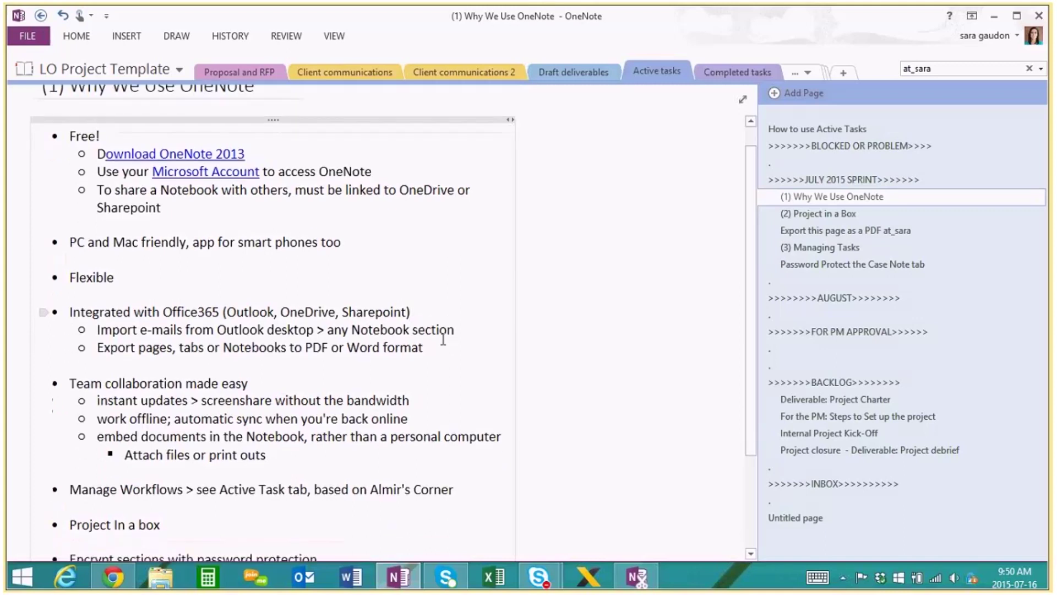
scroll(443, 339, down, 3)
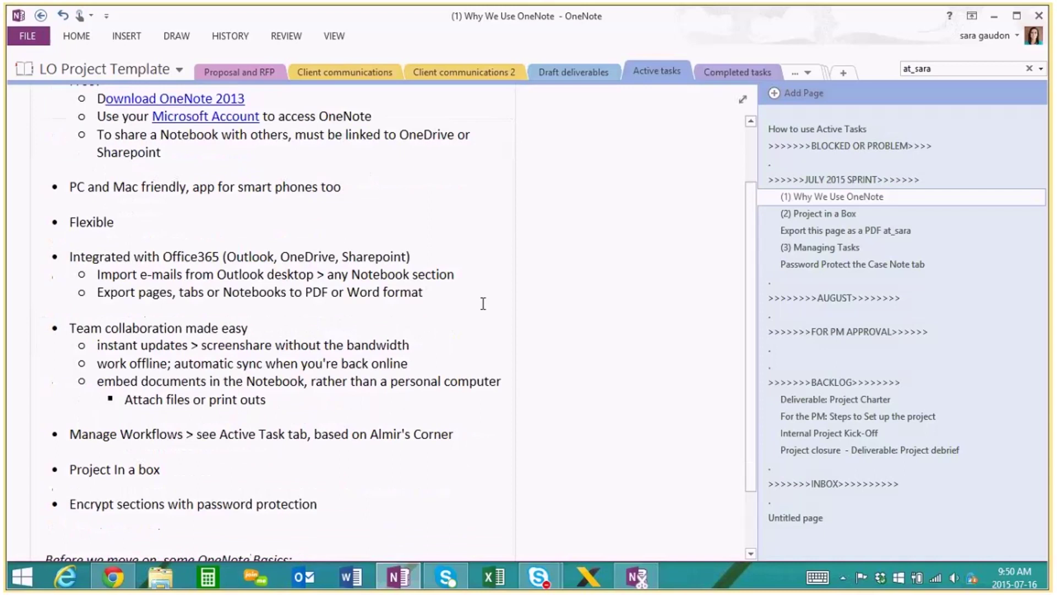
click(566, 258)
drag(567, 258, 224, 258)
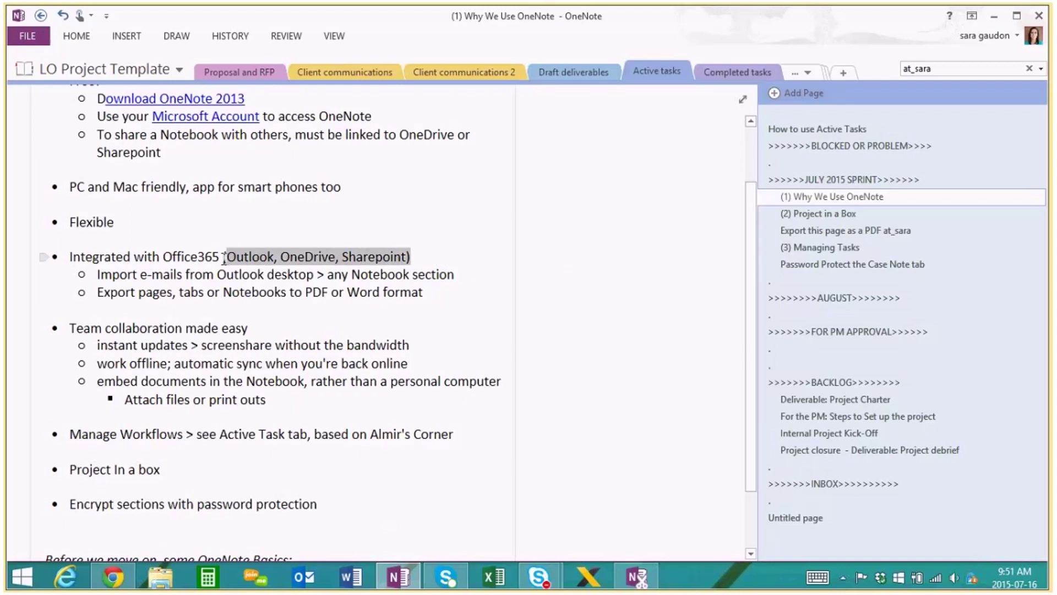
click(459, 259)
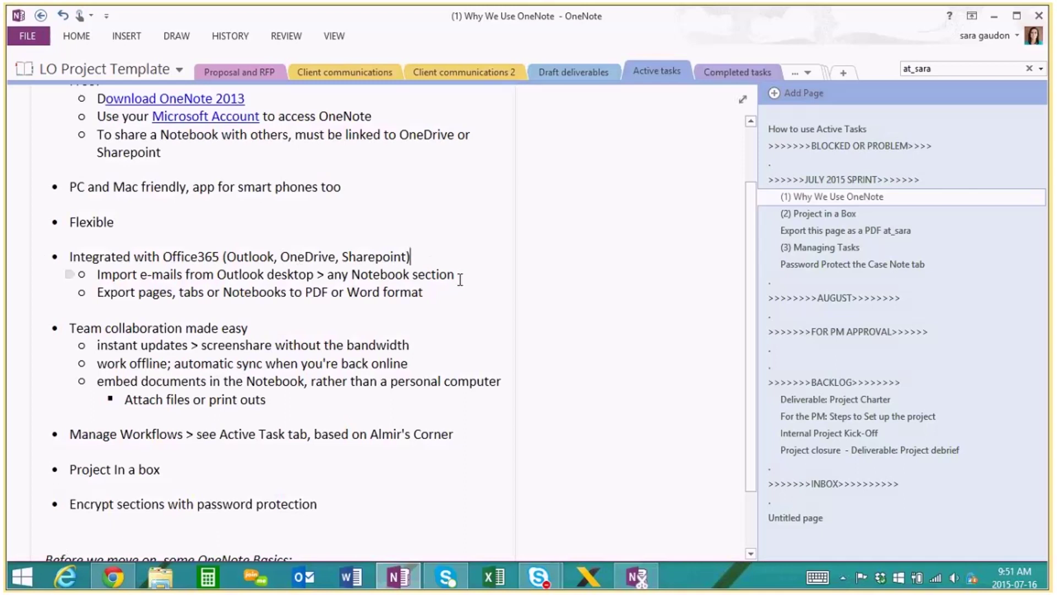
Step: Highlight the sub-bullet on exporting to PDF or Word format, and the Office365 and OneDrive mentions in the bullet above it
drag(433, 295, 96, 298)
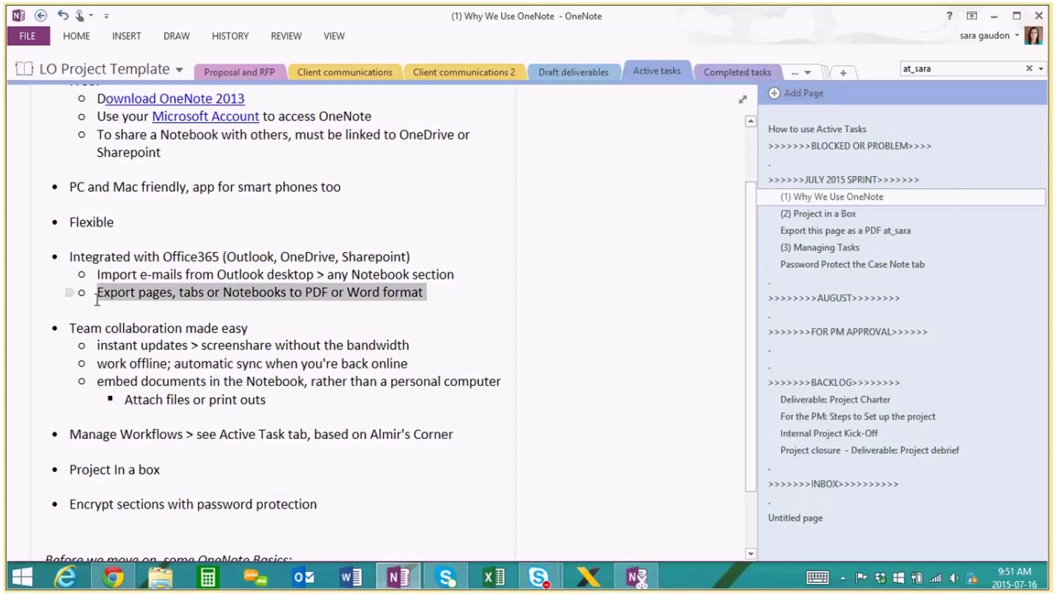
click(440, 293)
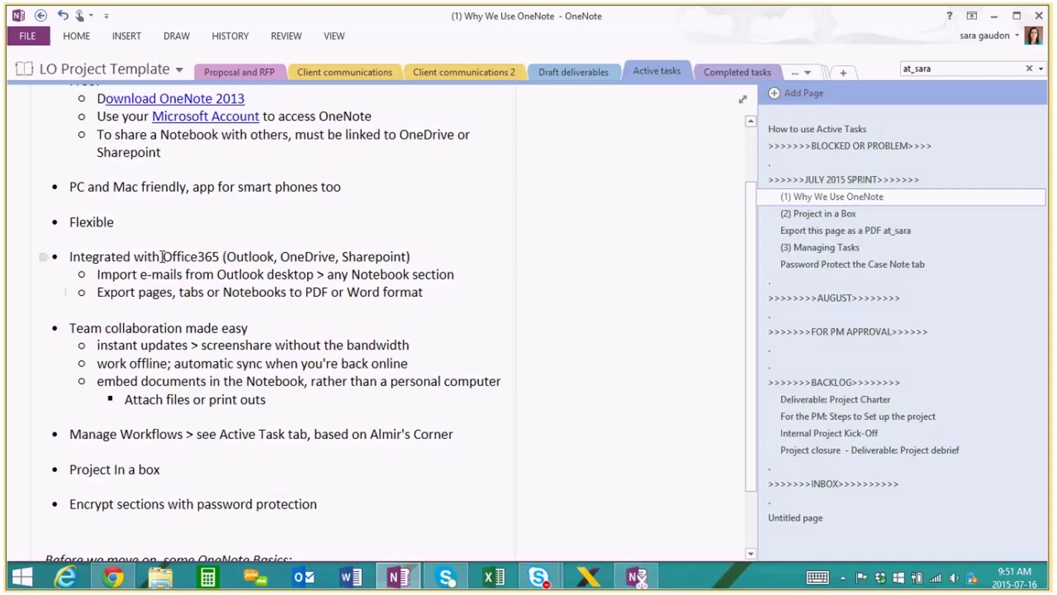
drag(163, 257, 338, 268)
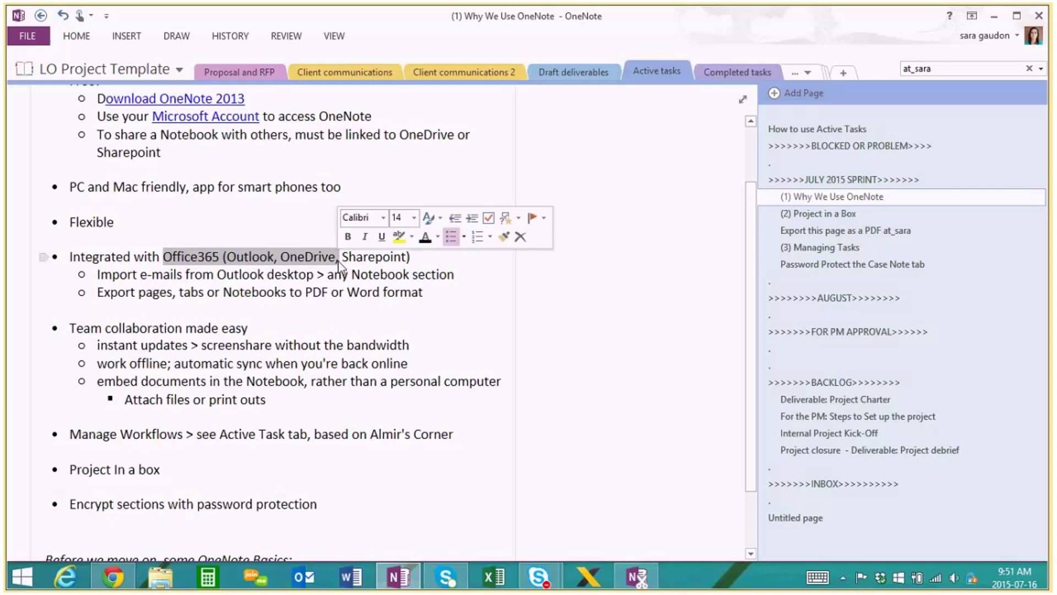
click(337, 261)
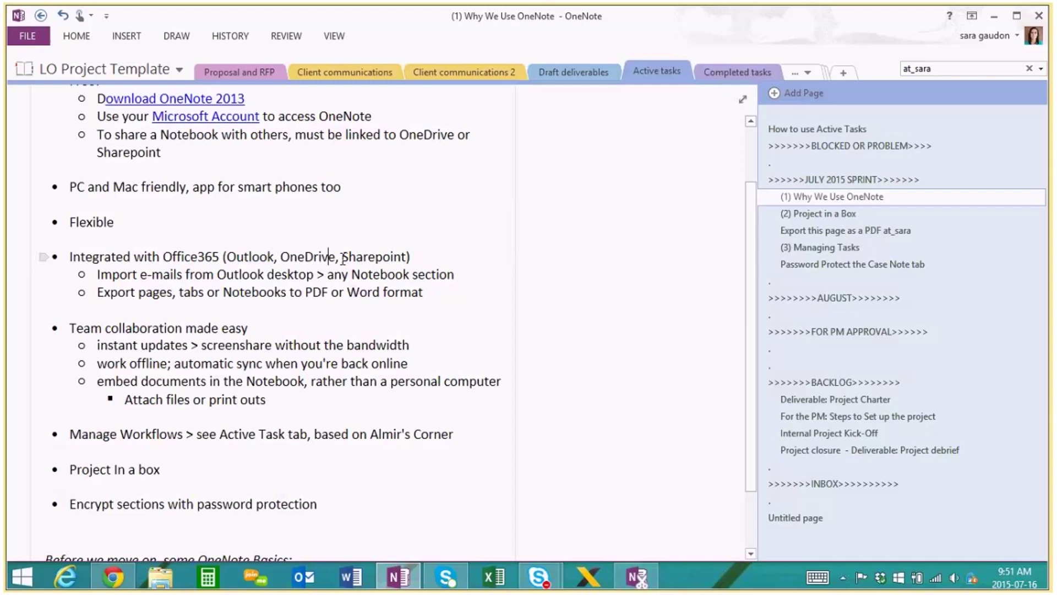
drag(282, 251, 337, 256)
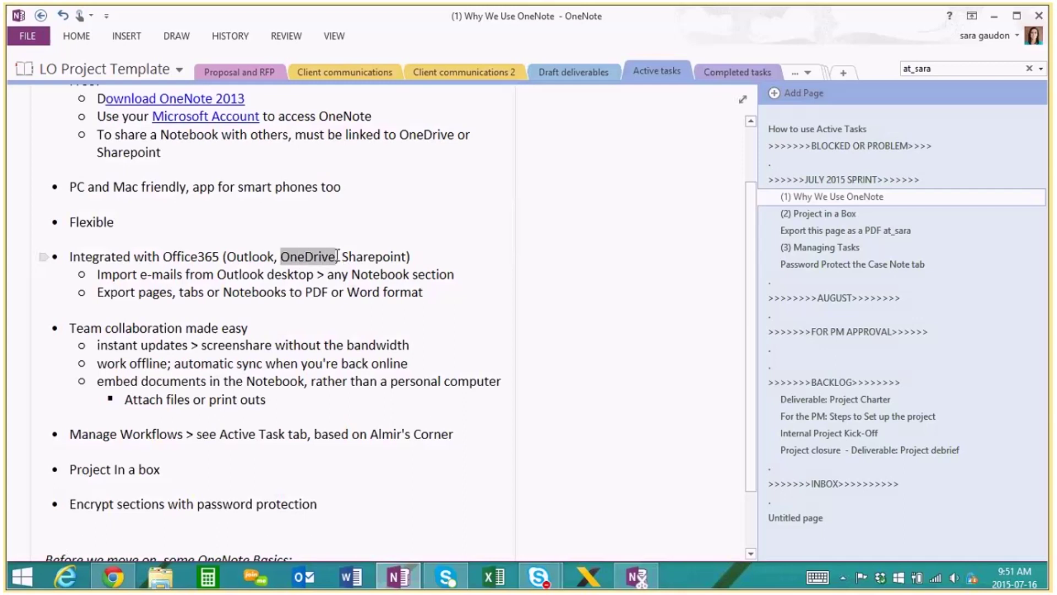
click(340, 257)
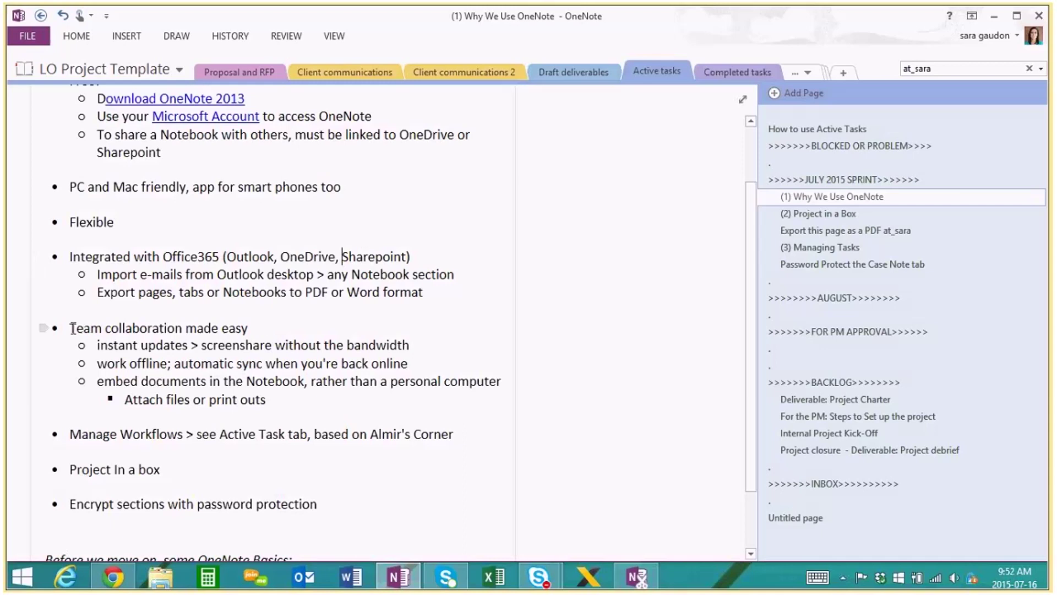
Step: Highlight "instant updates" and "screenshare without the bandwidth" under Team collaboration made easy, ending at the work offline bullet
click(263, 363)
drag(98, 346, 184, 345)
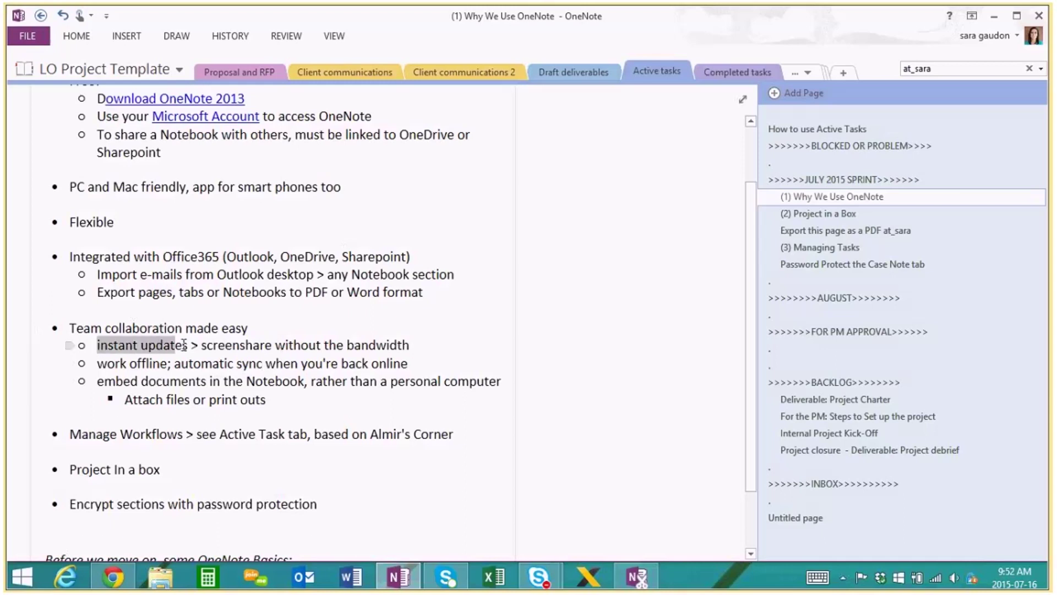
click(184, 345)
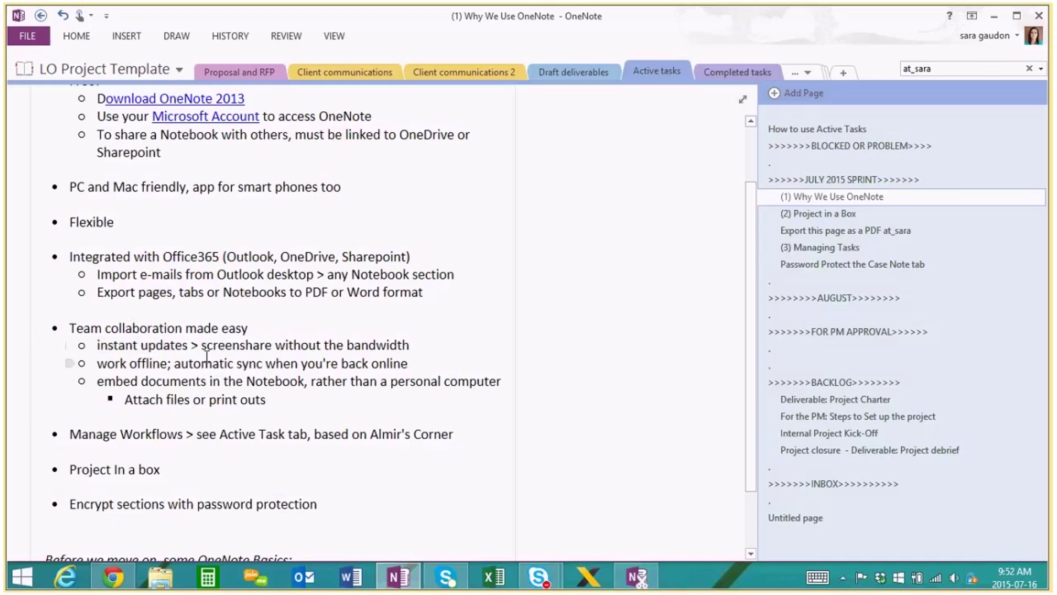
click(422, 348)
click(494, 378)
drag(425, 345, 199, 345)
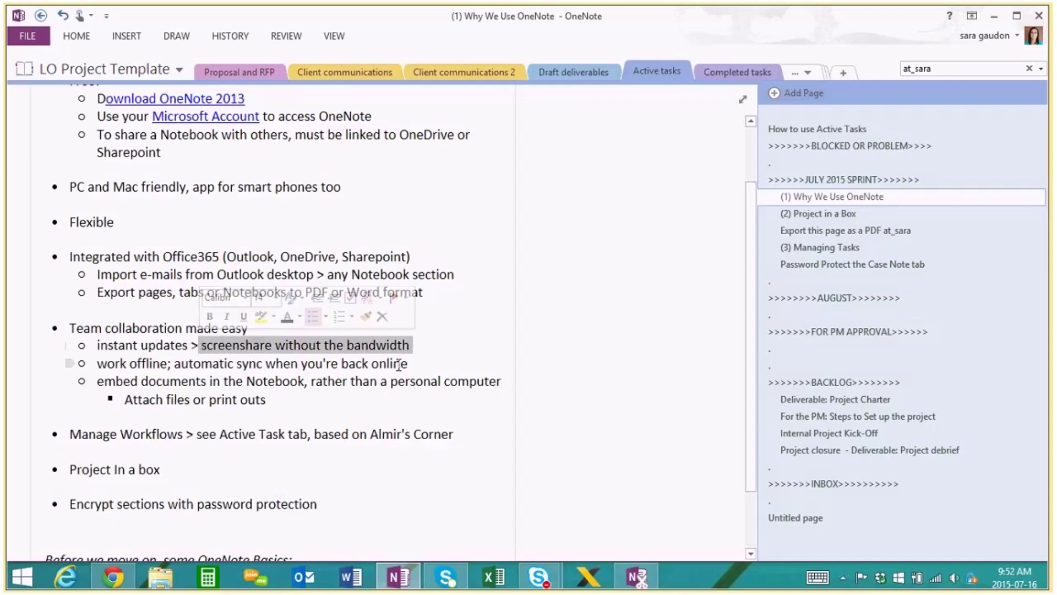
click(418, 363)
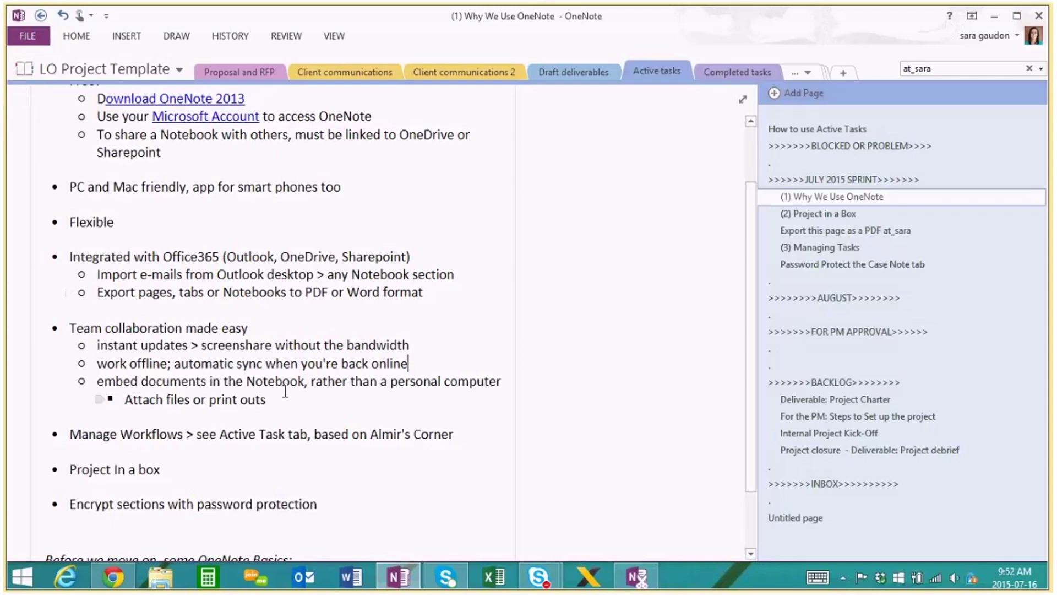
Step: Highlight the bullet about embedding documents in the Notebook and review the remaining bullets through the OneNote Basics list
drag(97, 382, 505, 391)
click(505, 392)
scroll(505, 392, down, 1)
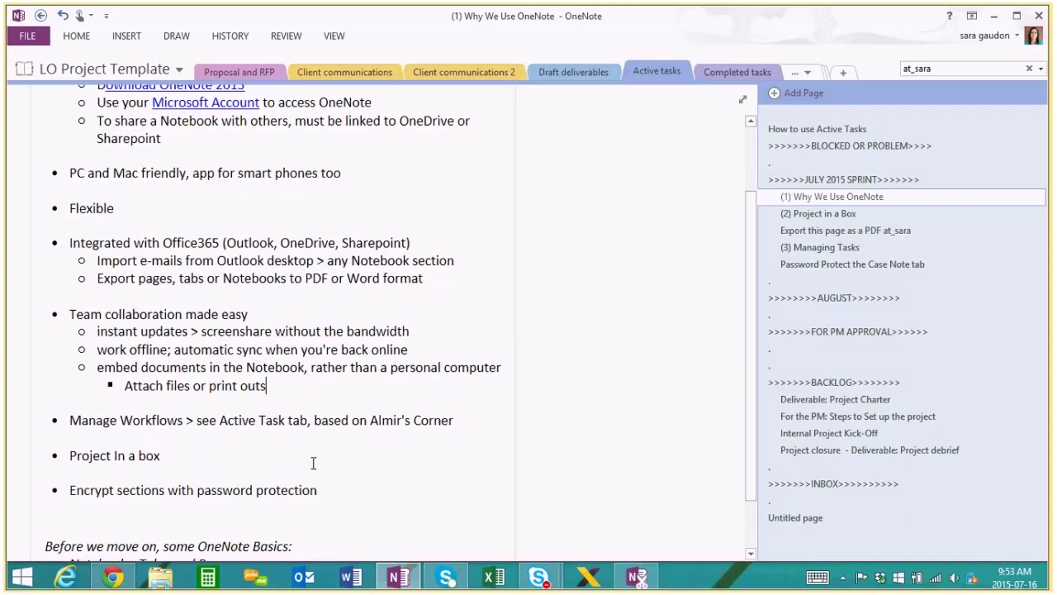
scroll(314, 463, up, 2)
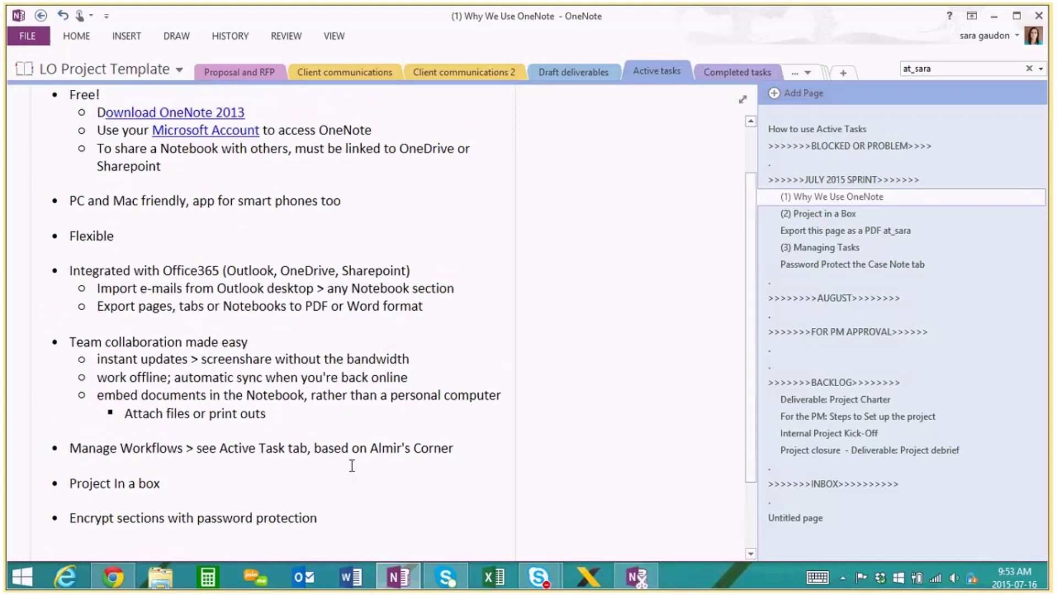
scroll(322, 438, down, 3)
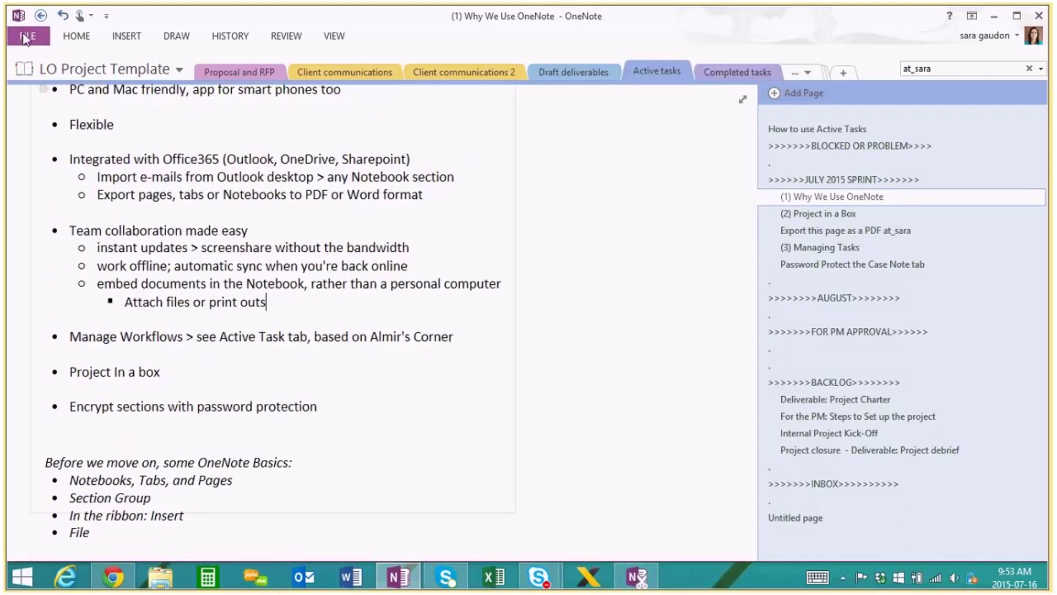
Step: Examine the Home, Insert, Draw and History command sets and the Notebook Information view, returning to the page
click(82, 37)
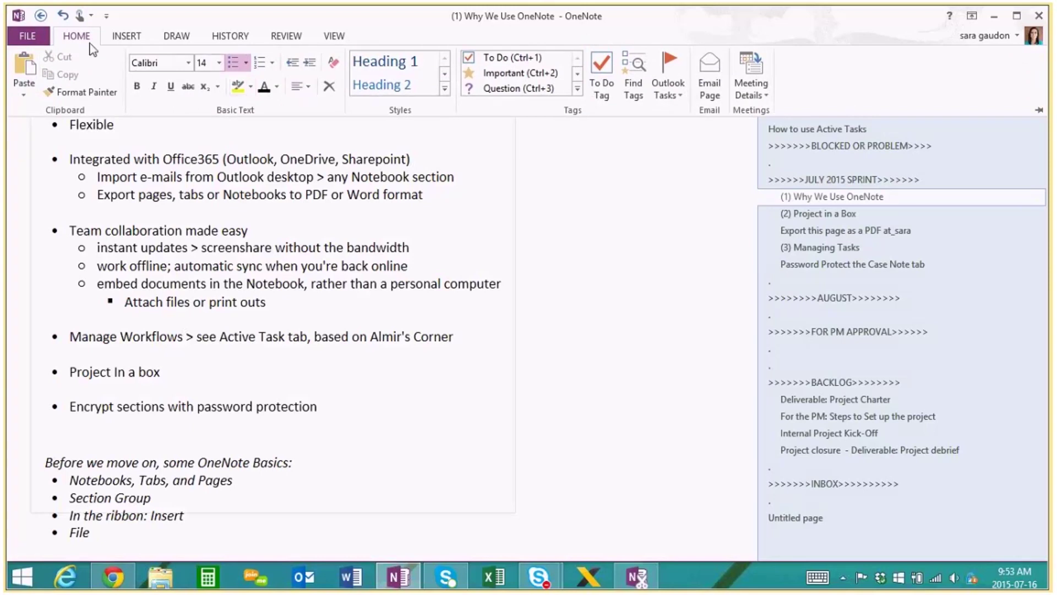
click(127, 38)
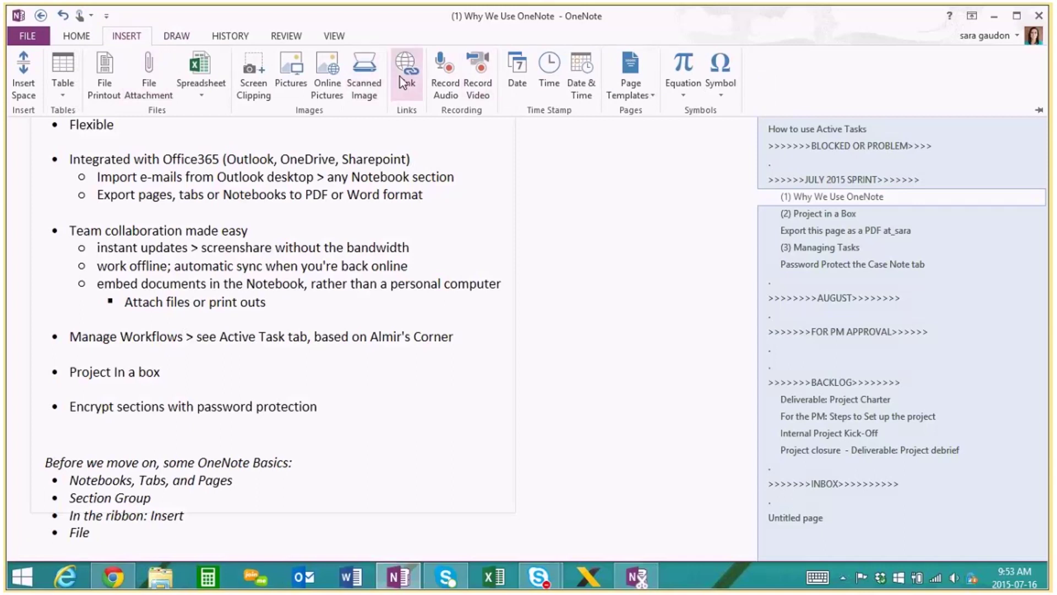
click(176, 35)
click(231, 35)
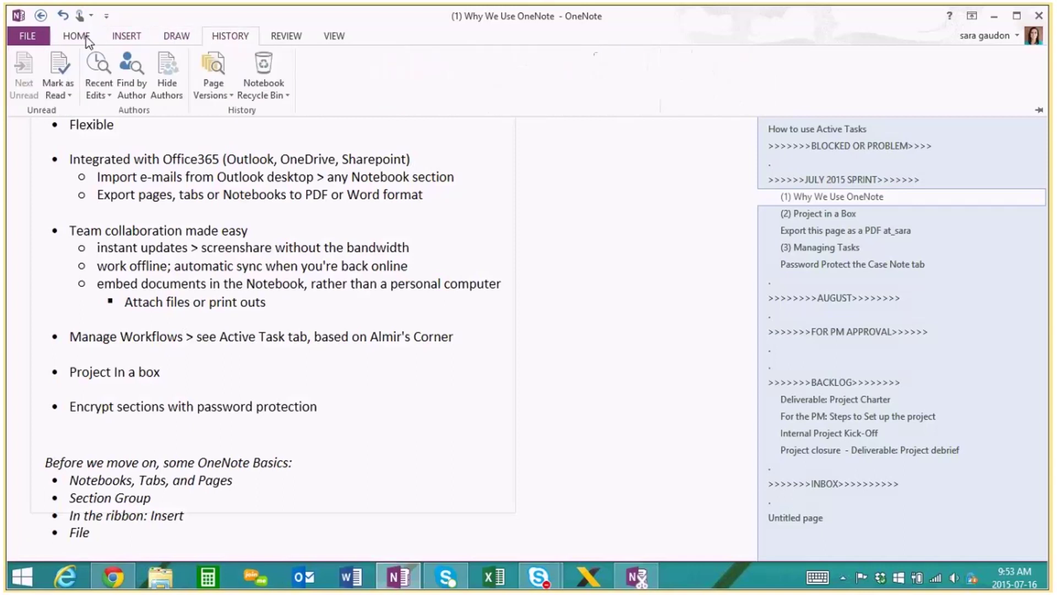
click(76, 35)
click(27, 36)
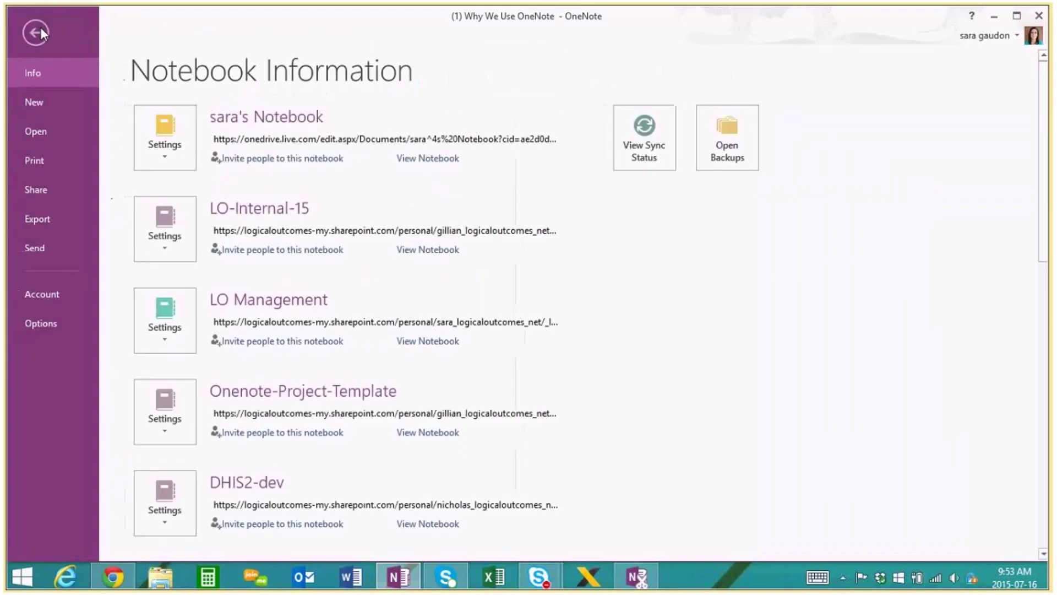
click(42, 33)
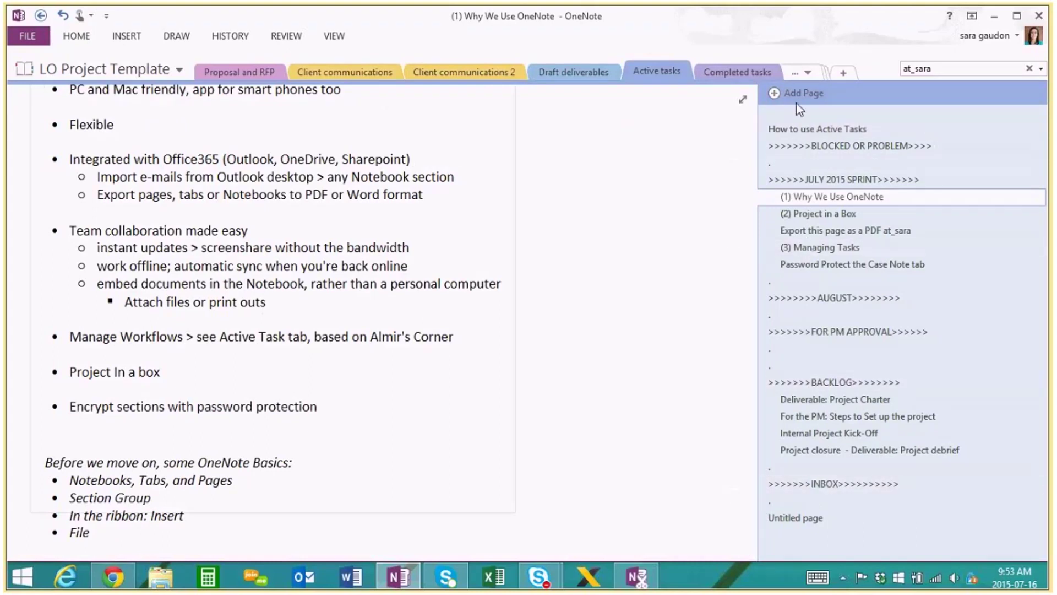
Step: View the sections inside the Personal Notes section group and return to the notebook's Active tasks section
click(807, 73)
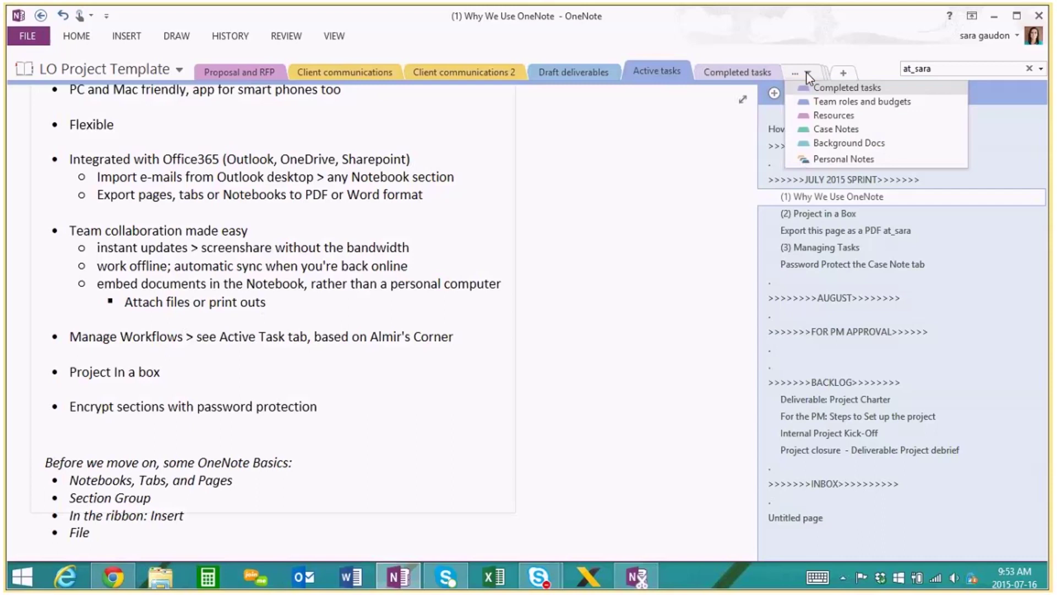
click(826, 159)
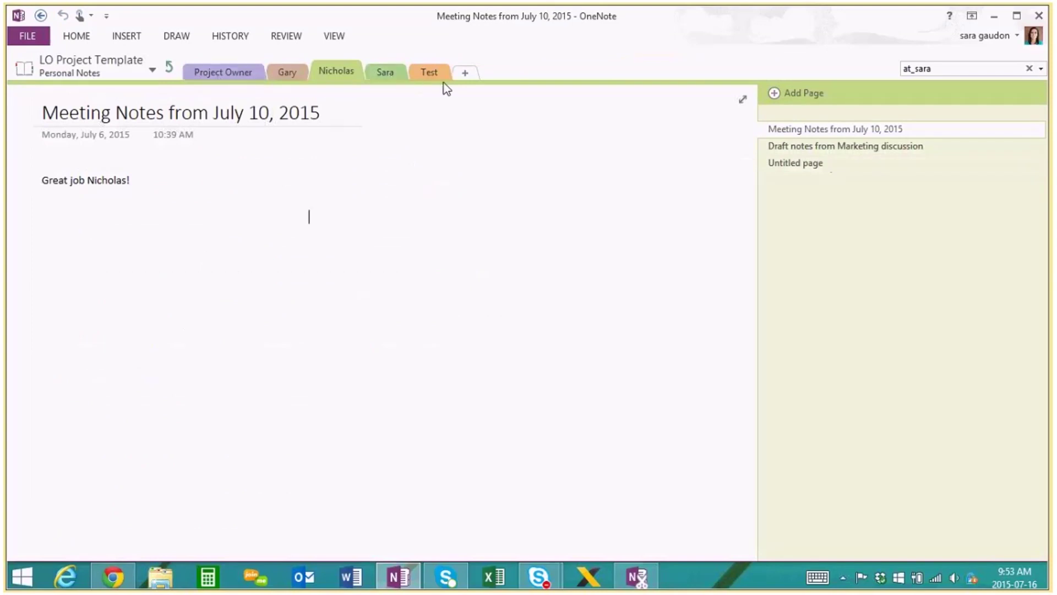
click(169, 68)
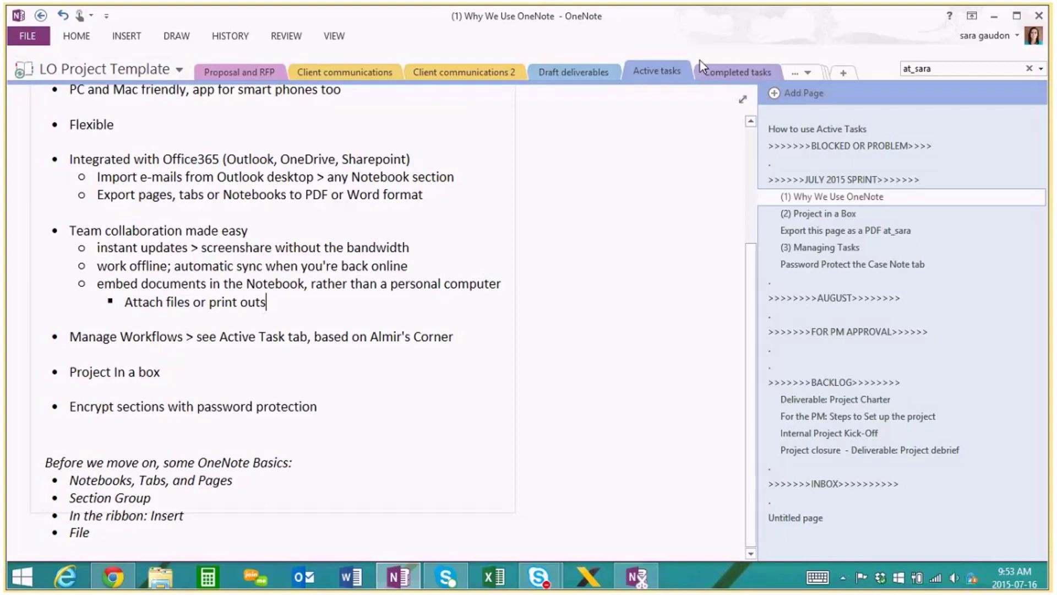
Step: Open the "(2) Project in a Box" page in the Active tasks section and clear its text selection
scroll(479, 319, up, 1)
key(ctrl+Page_Down)
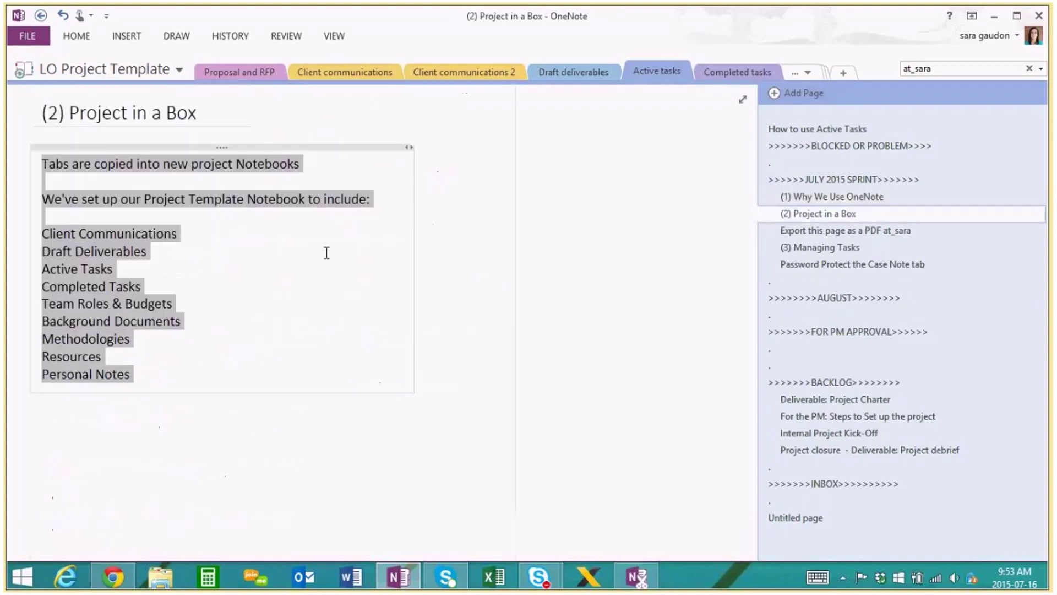
click(279, 264)
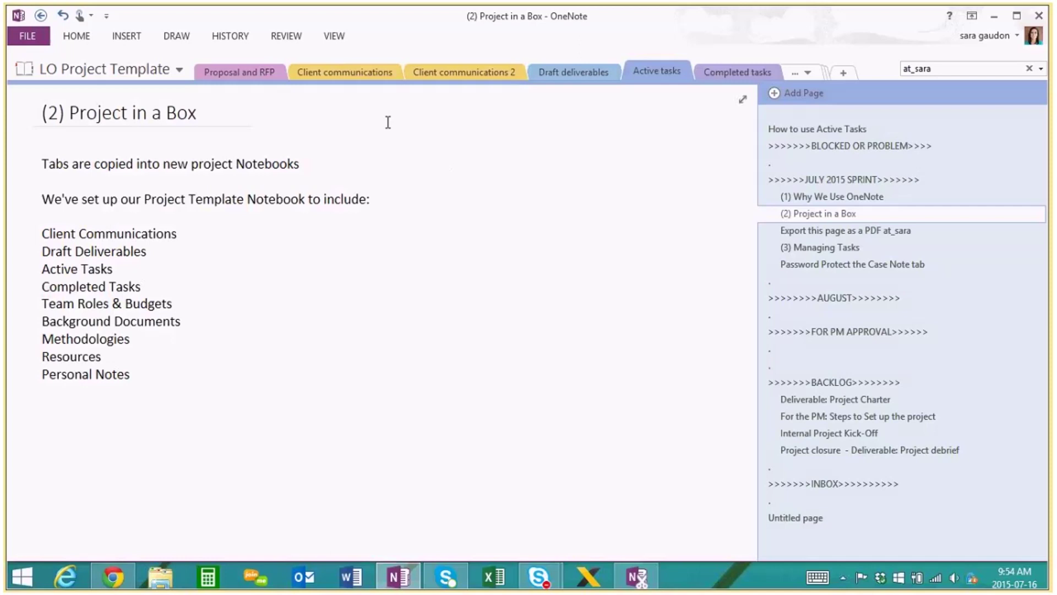
Step: Switch to Chrome to show the YouTube video on OneNote 2013 as a task management tool, and return to OneNote
click(114, 577)
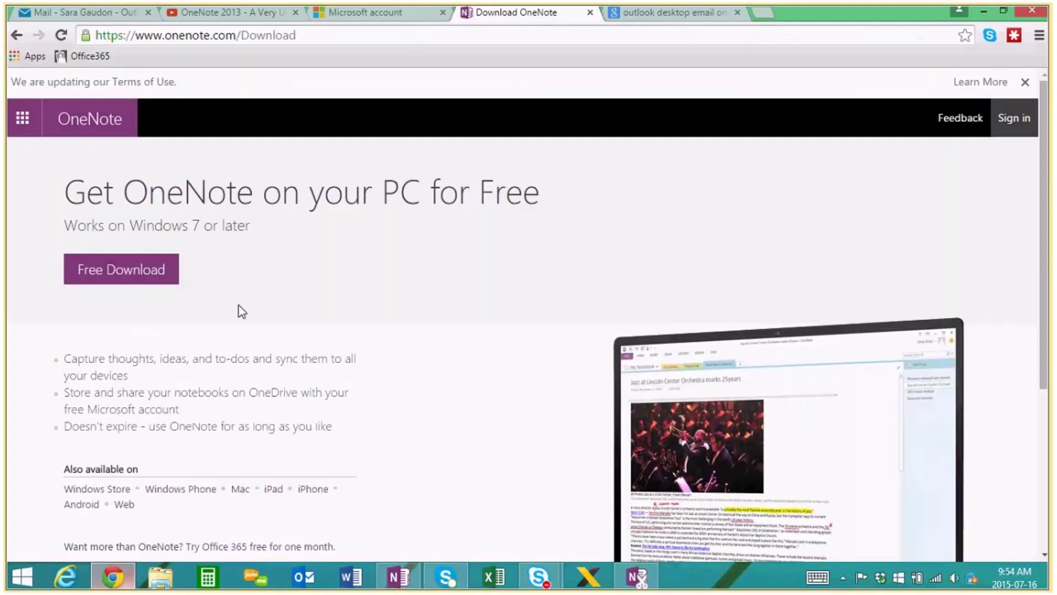
key(ctrl+2)
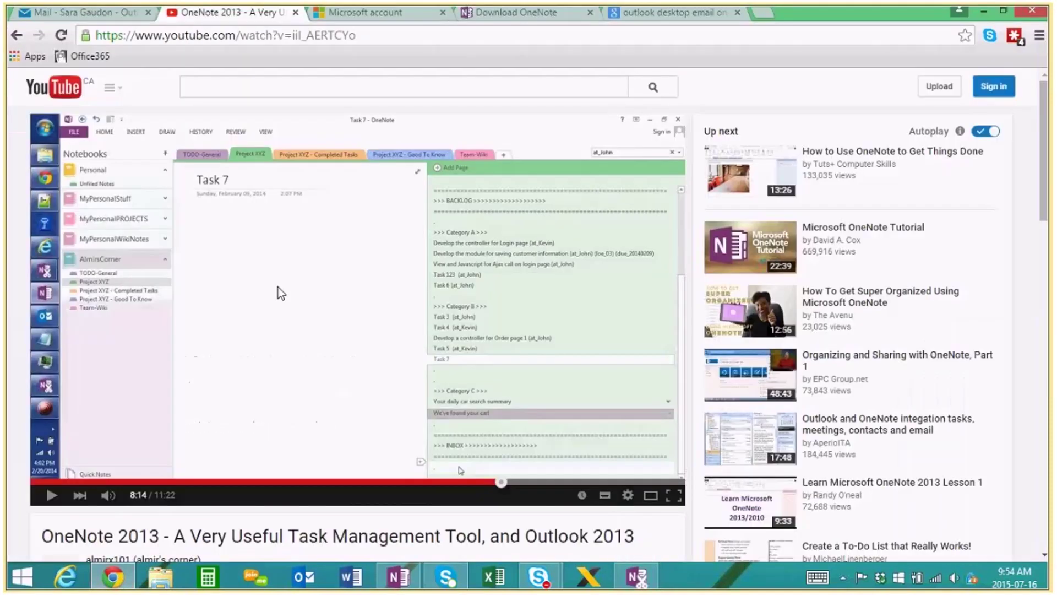
click(397, 578)
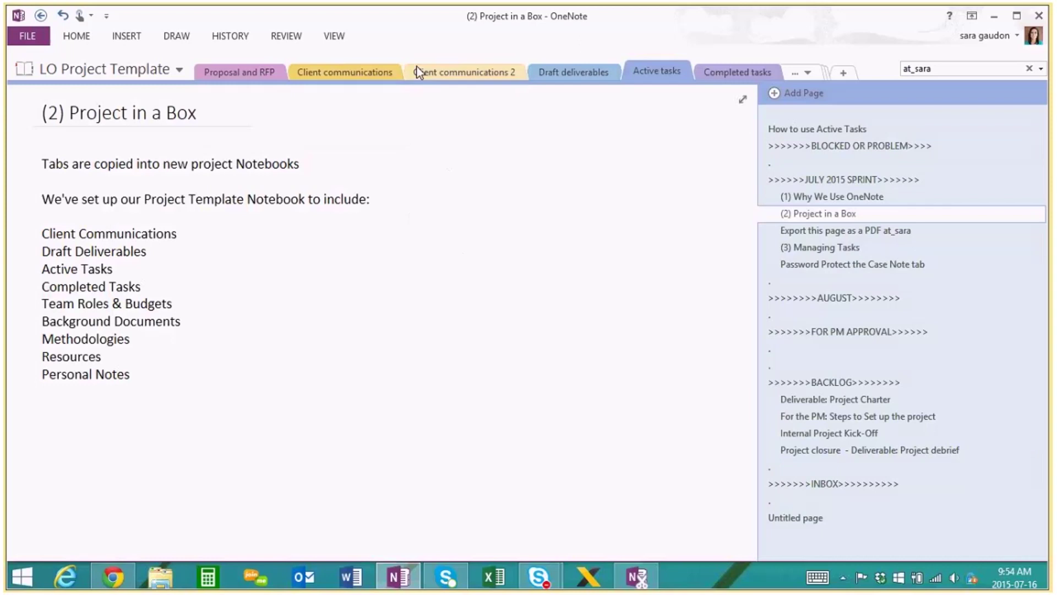
Step: Delete the duplicate "Client communications 2" section from the notebook
right_click(433, 76)
click(471, 119)
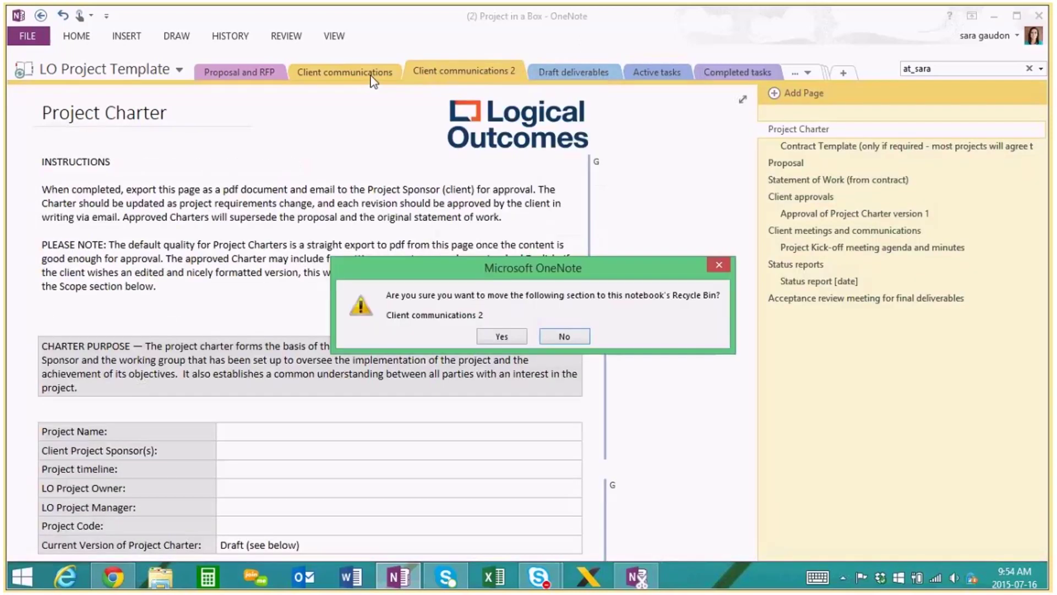
click(505, 334)
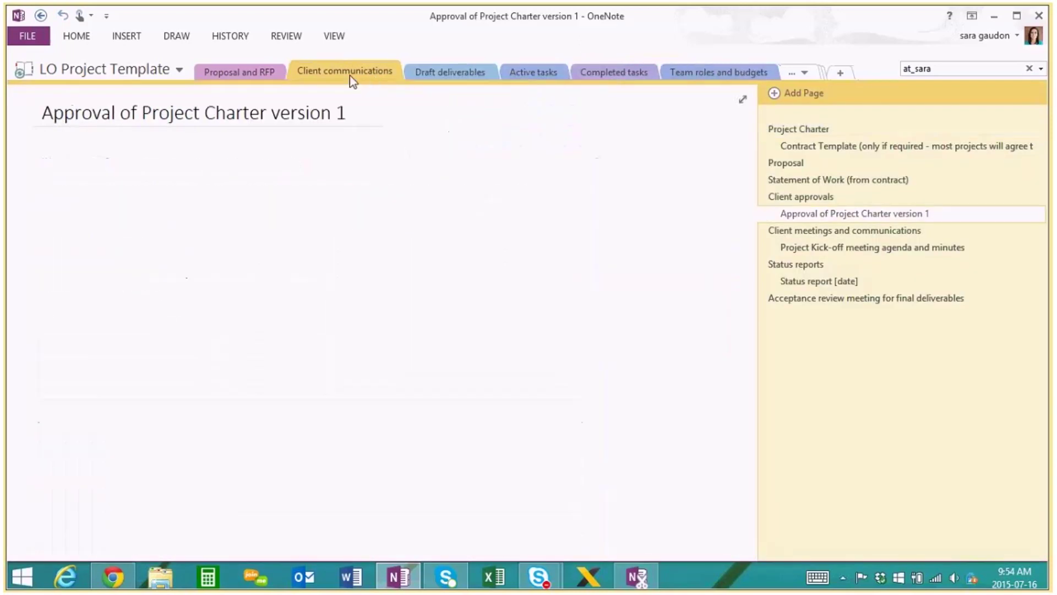
Step: View the Project Charter page and the Draft deliverables section, and look at the section options for Active tasks
click(798, 129)
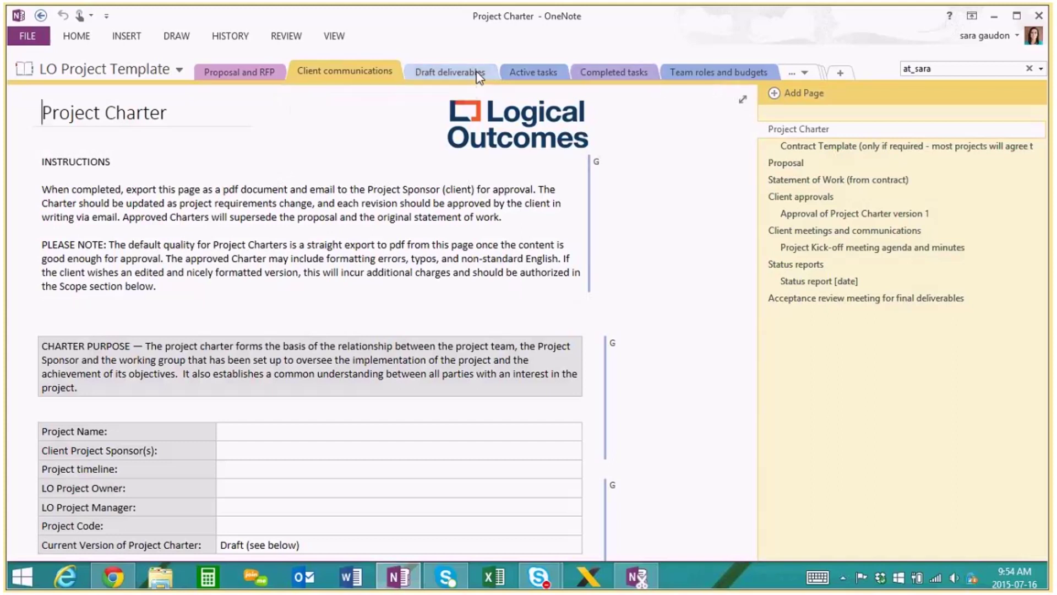
click(431, 74)
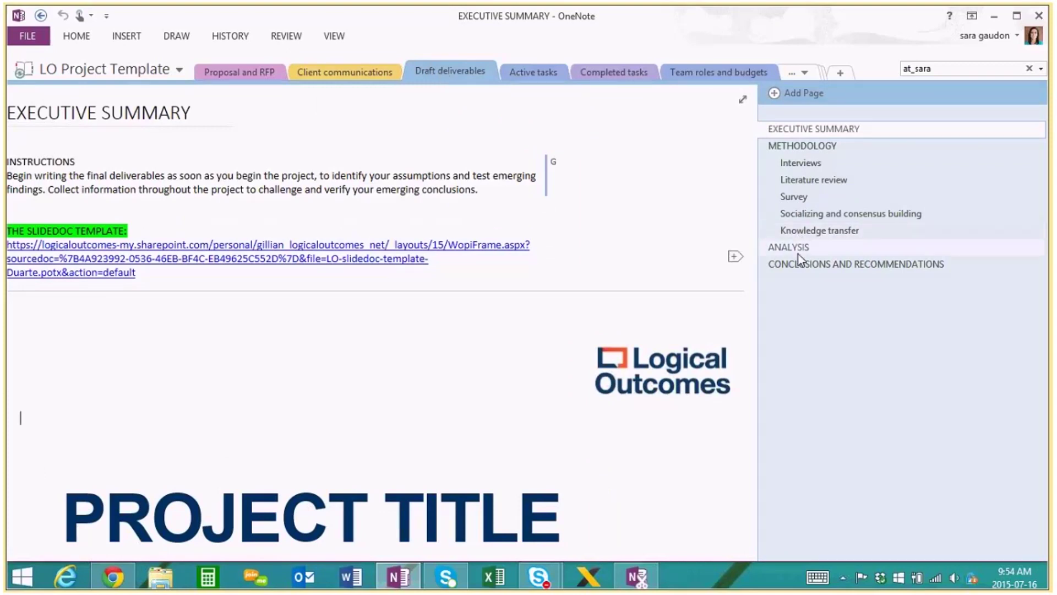
click(527, 75)
right_click(530, 74)
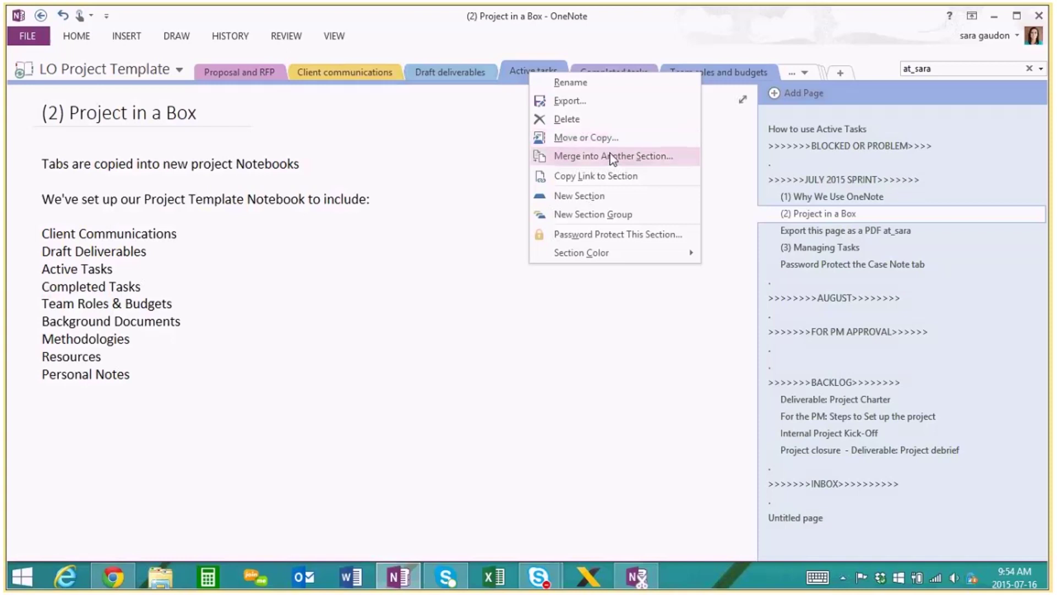
click(478, 150)
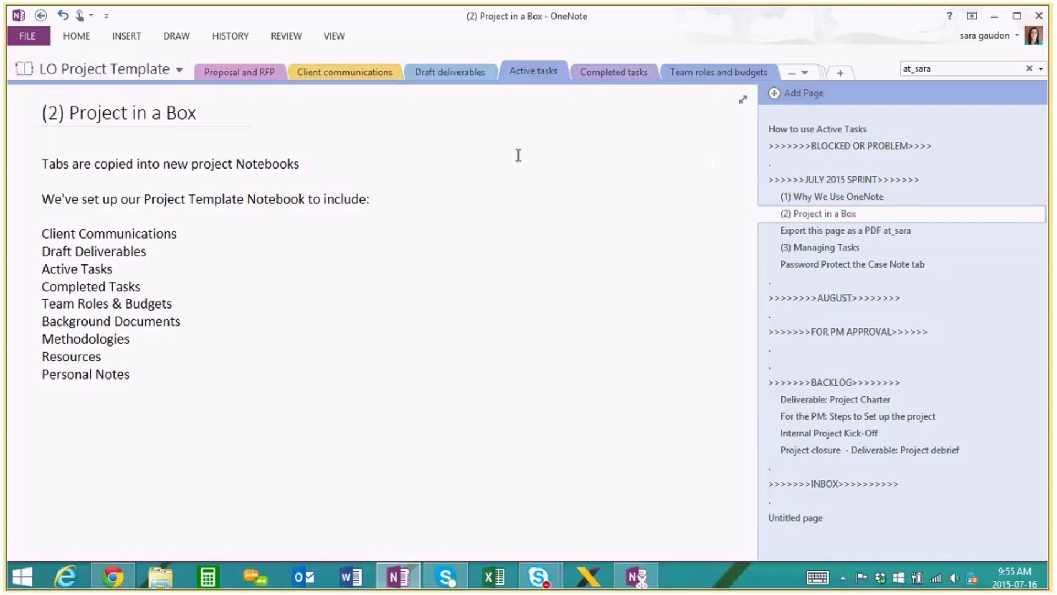
Step: Review the Project Charter page in Client communications down to its budget and payment schedule, and return to its beginning
click(359, 77)
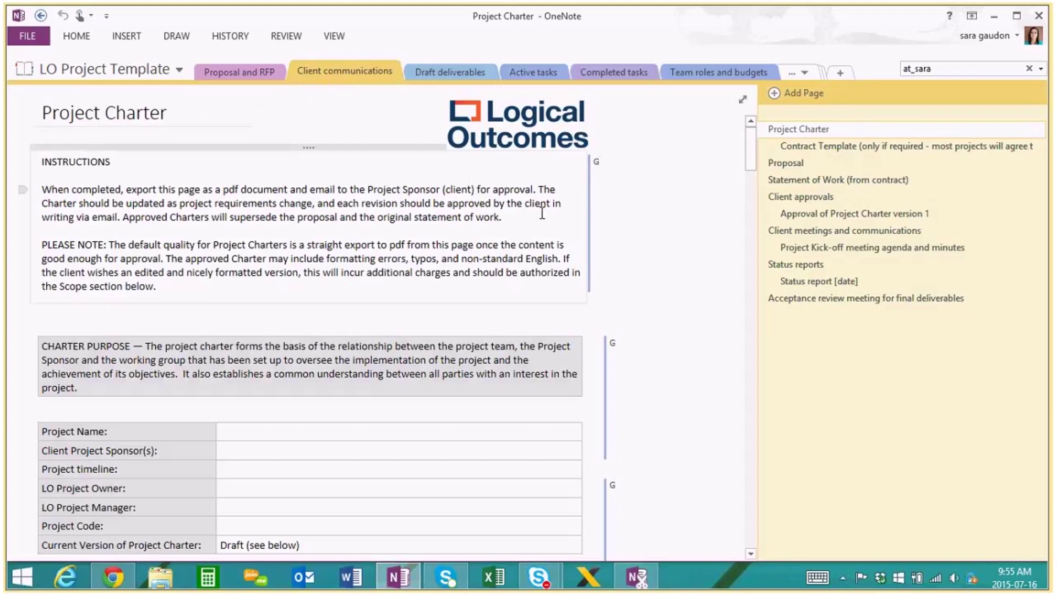
scroll(386, 334, down, 1)
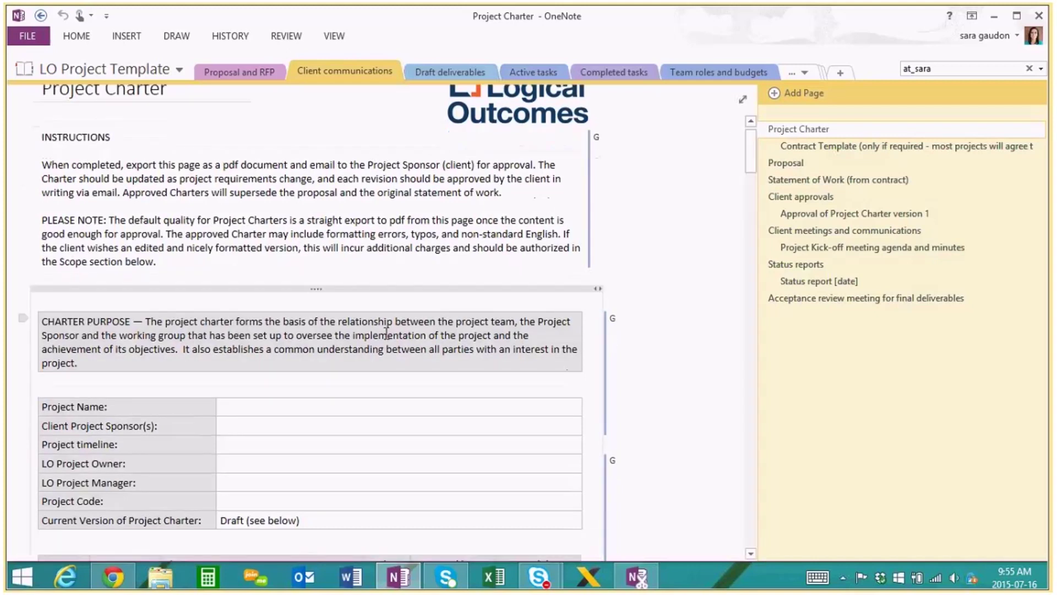
scroll(387, 334, down, 4)
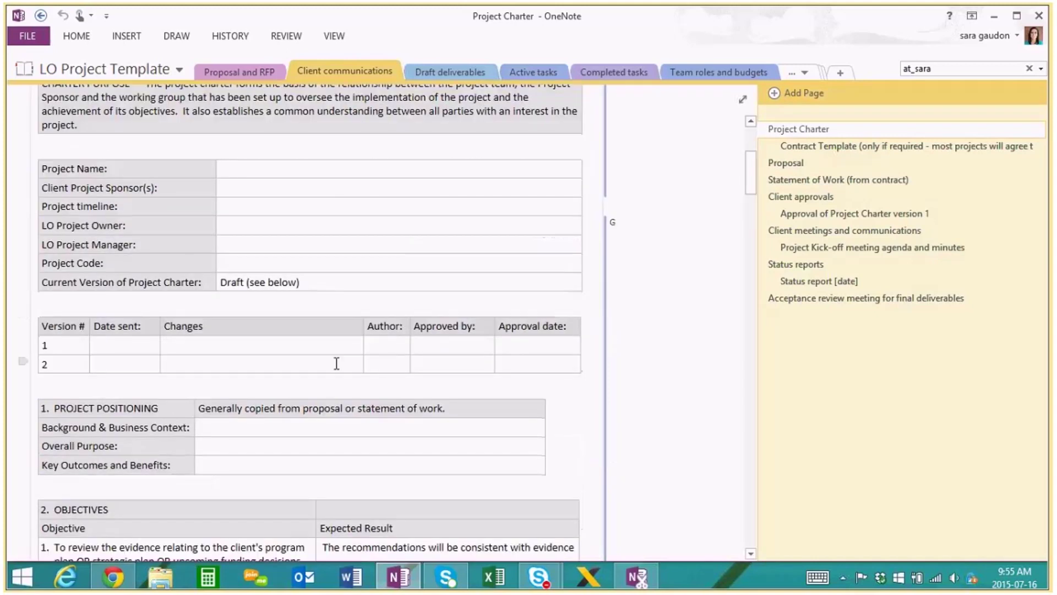
scroll(335, 361, down, 5)
scroll(328, 351, down, 5)
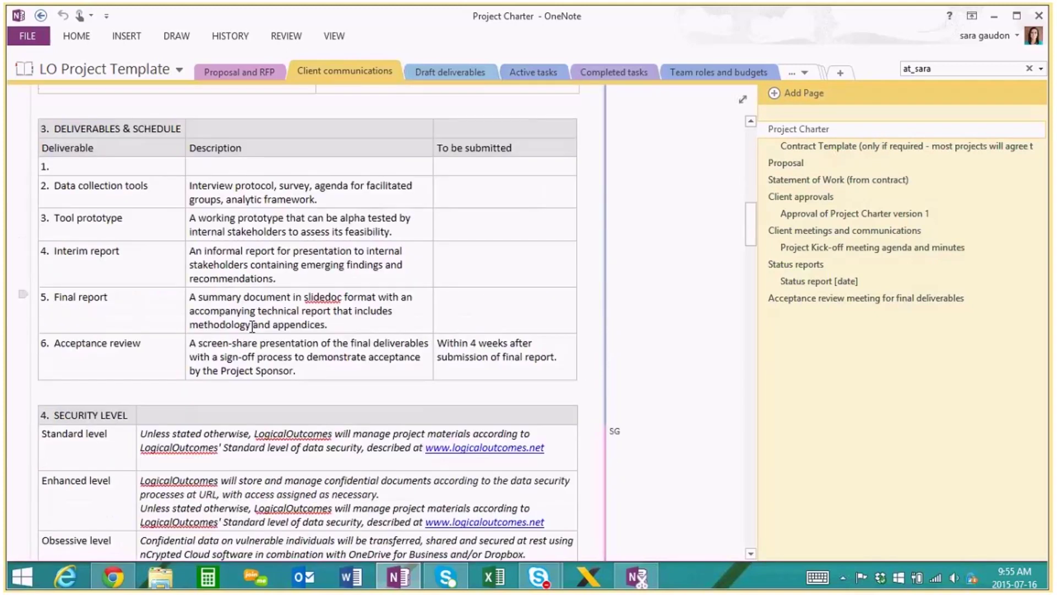
scroll(256, 327, down, 8)
scroll(264, 325, down, 6)
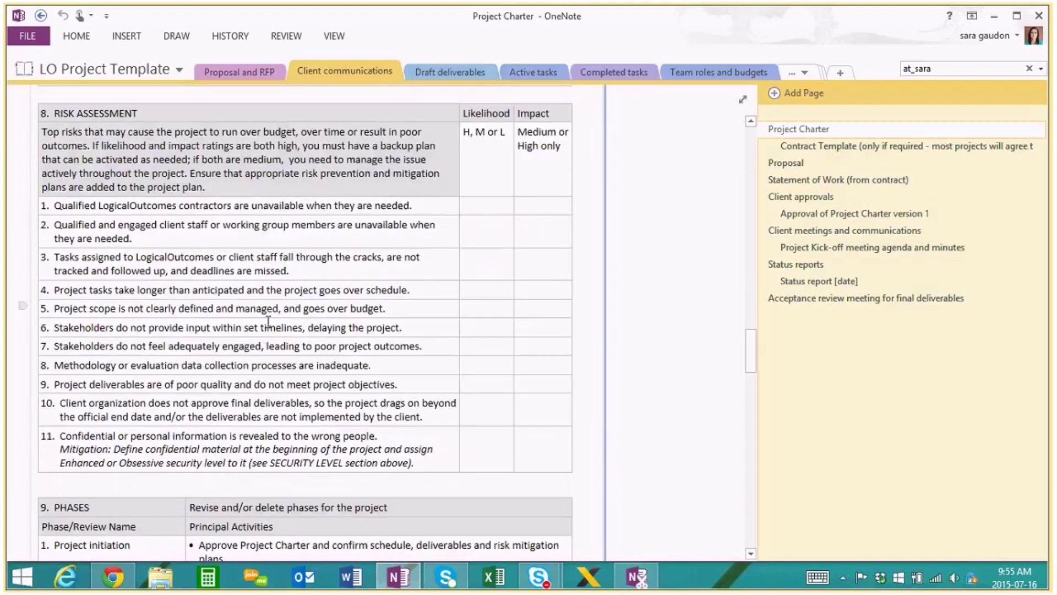
scroll(268, 322, down, 8)
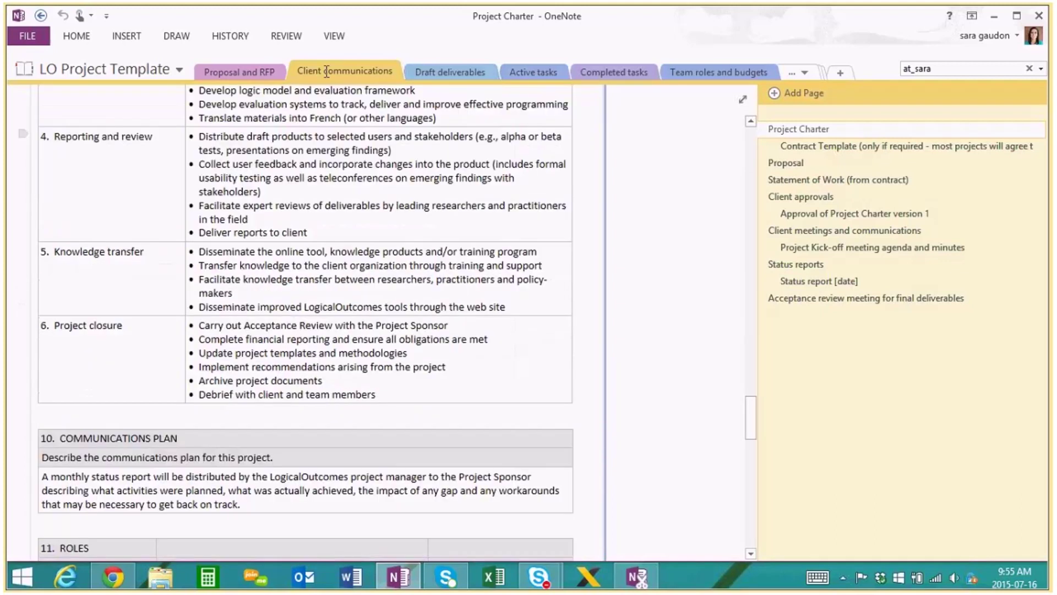
scroll(252, 306, down, 3)
scroll(253, 307, down, 10)
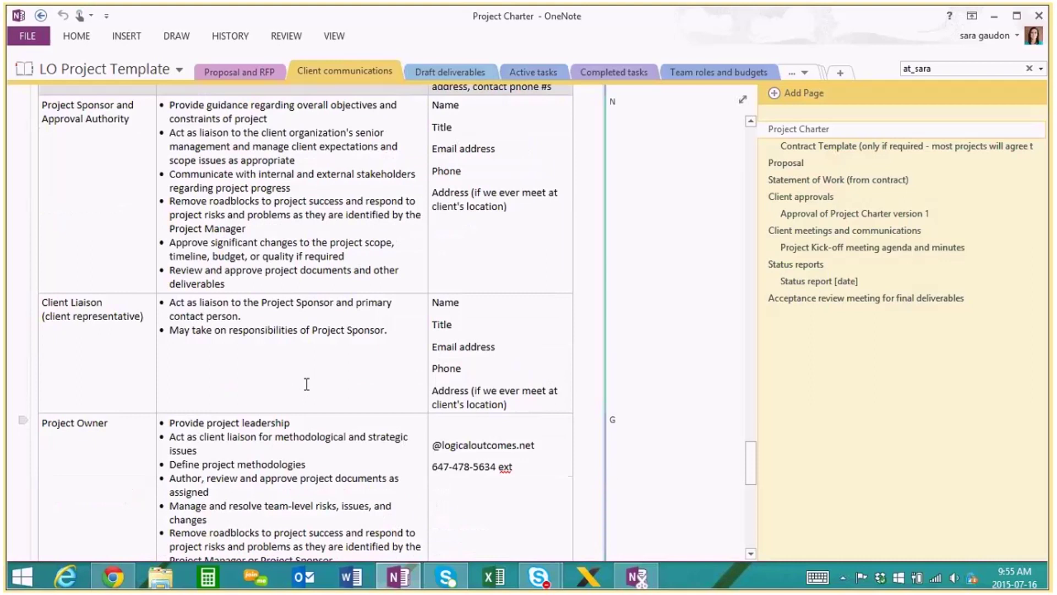
scroll(307, 384, down, 13)
scroll(318, 381, down, 5)
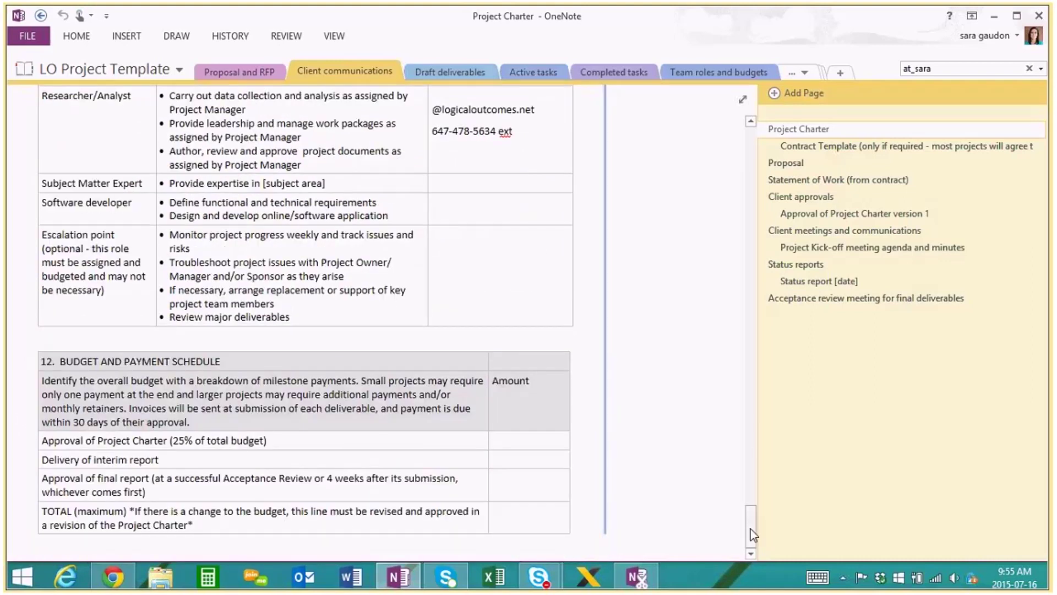
drag(751, 529, 751, 119)
Step: Look at the page options and the export formats available for the Project Charter page, and return to the page without exporting
right_click(808, 135)
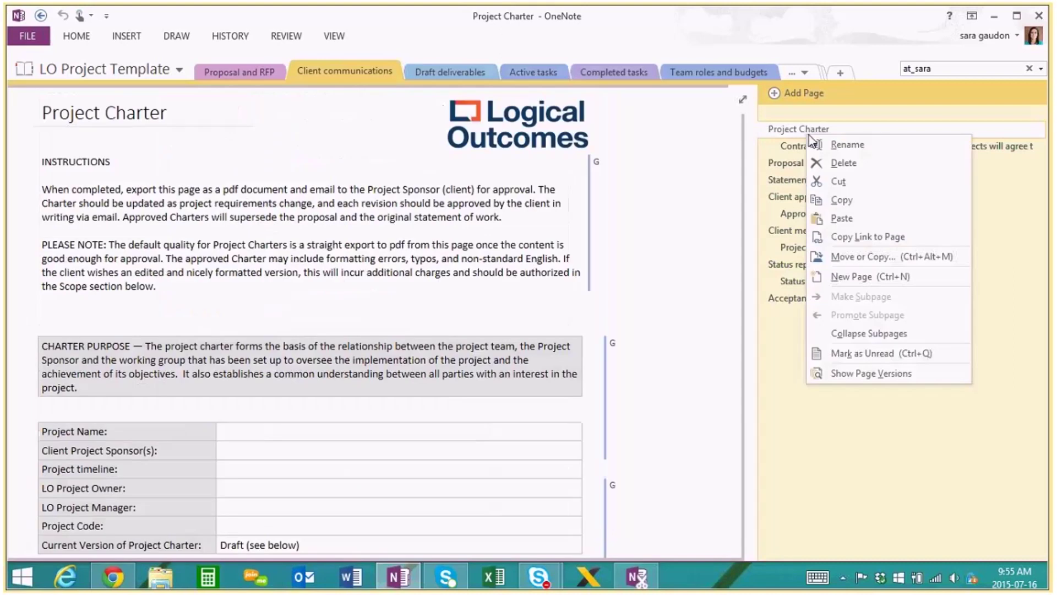
click(28, 36)
click(33, 217)
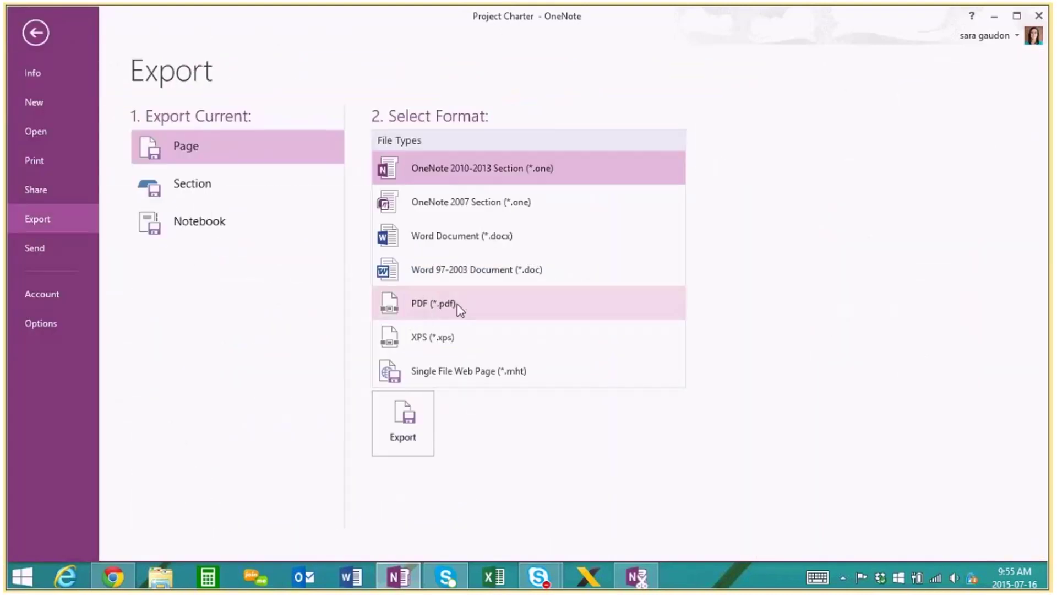
click(37, 33)
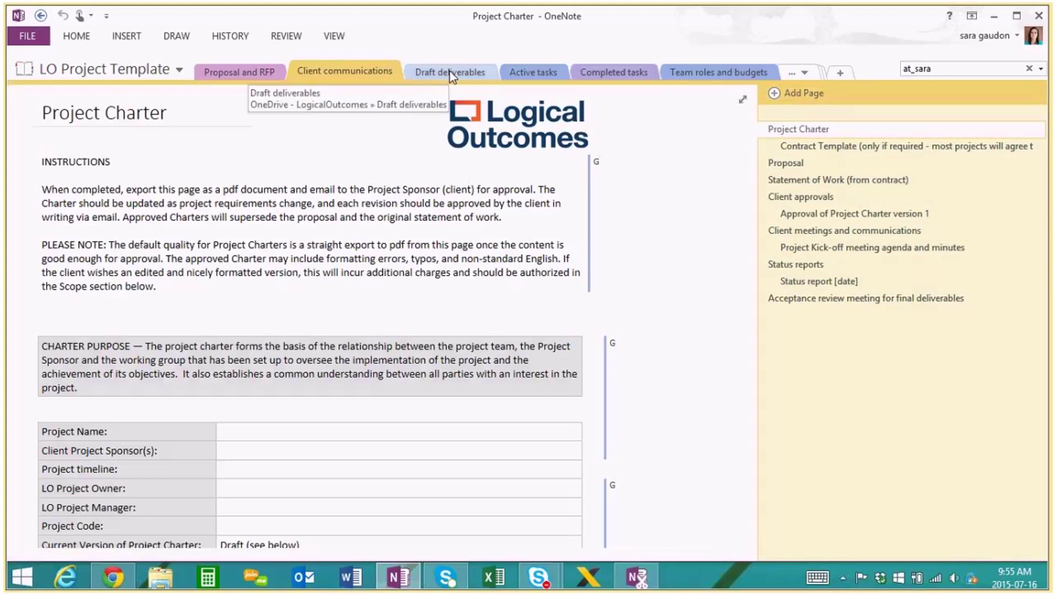
Step: View the Status reports, Client meetings and communications, and Project Charter pages
click(793, 265)
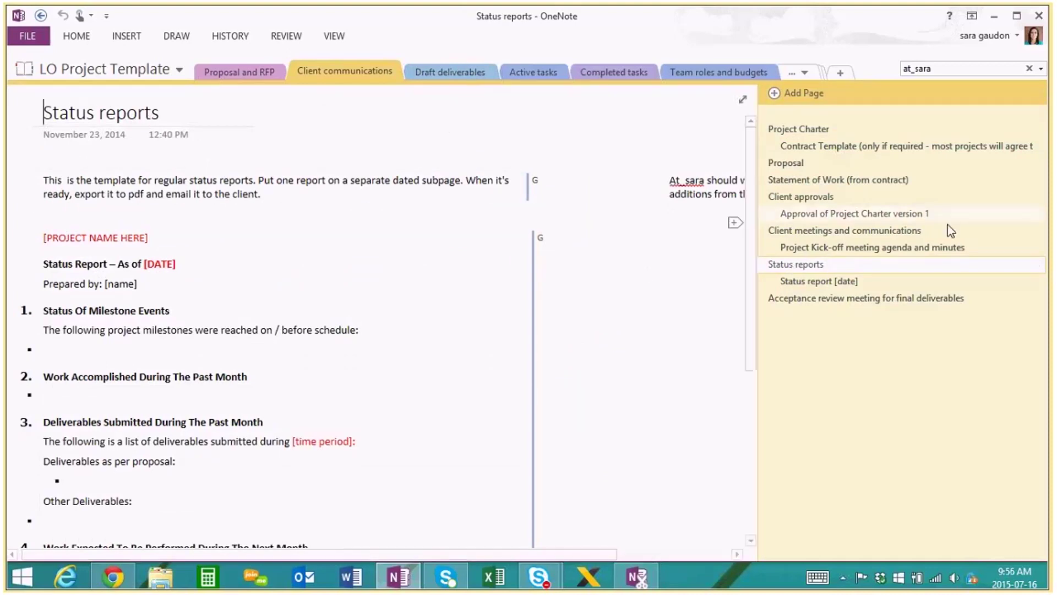
click(867, 231)
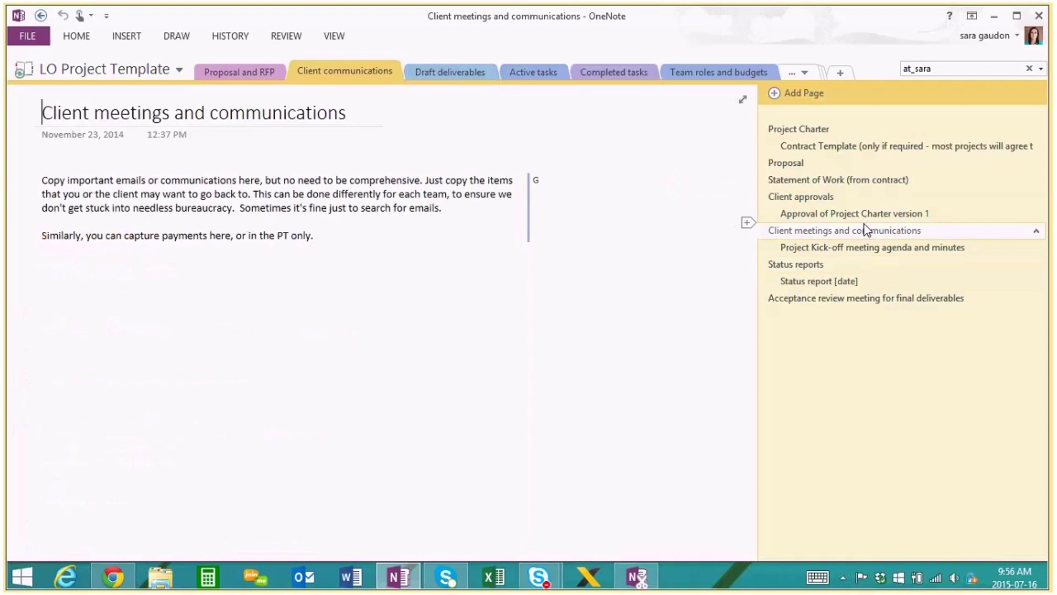
click(826, 133)
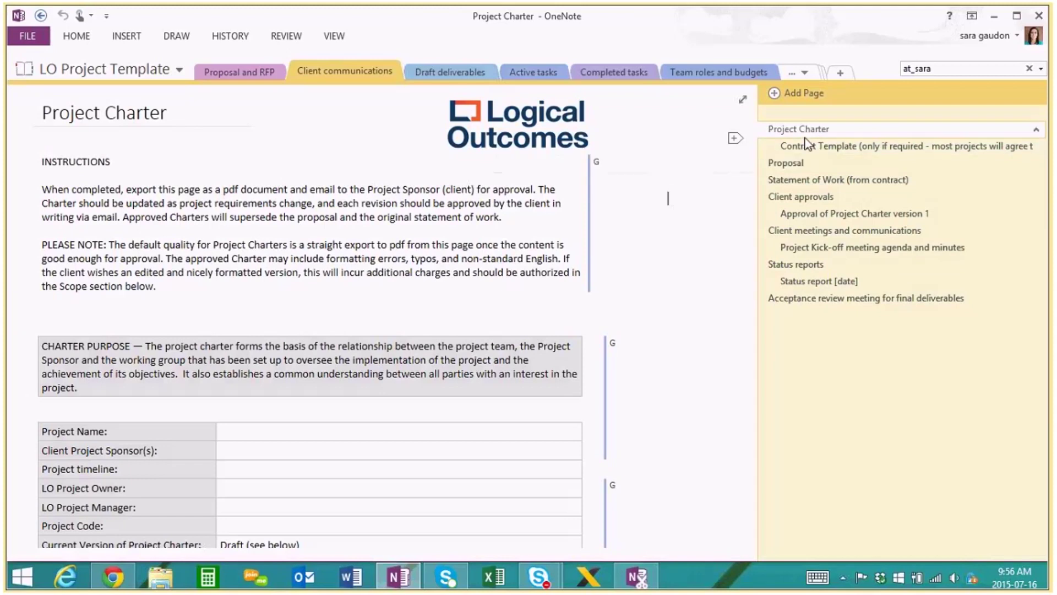
Step: Open the Client approvals page, place the cursor below its instructions, and look at the commands for inserting files
click(822, 196)
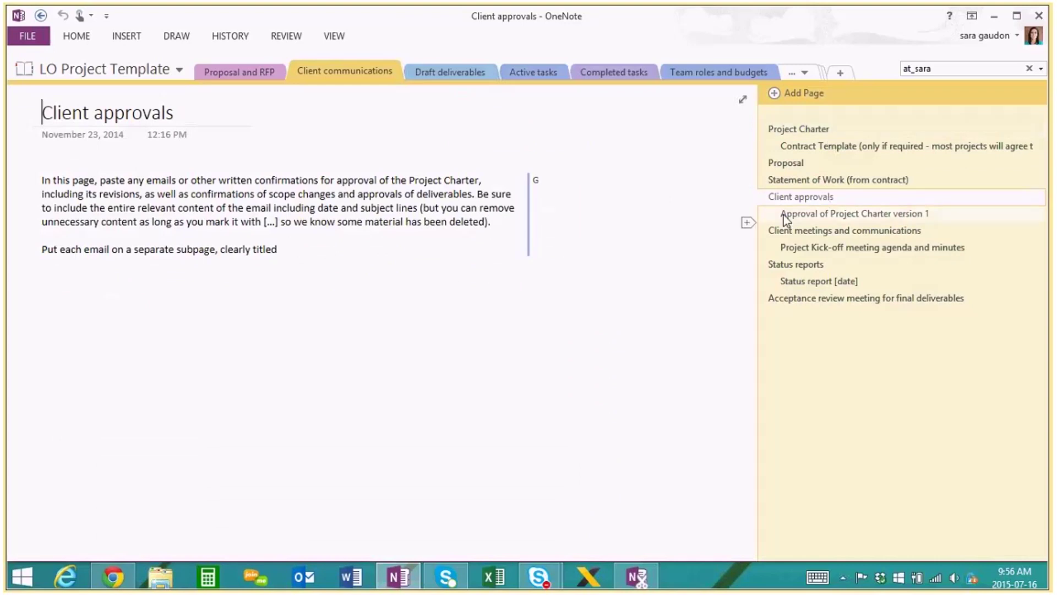
click(41, 275)
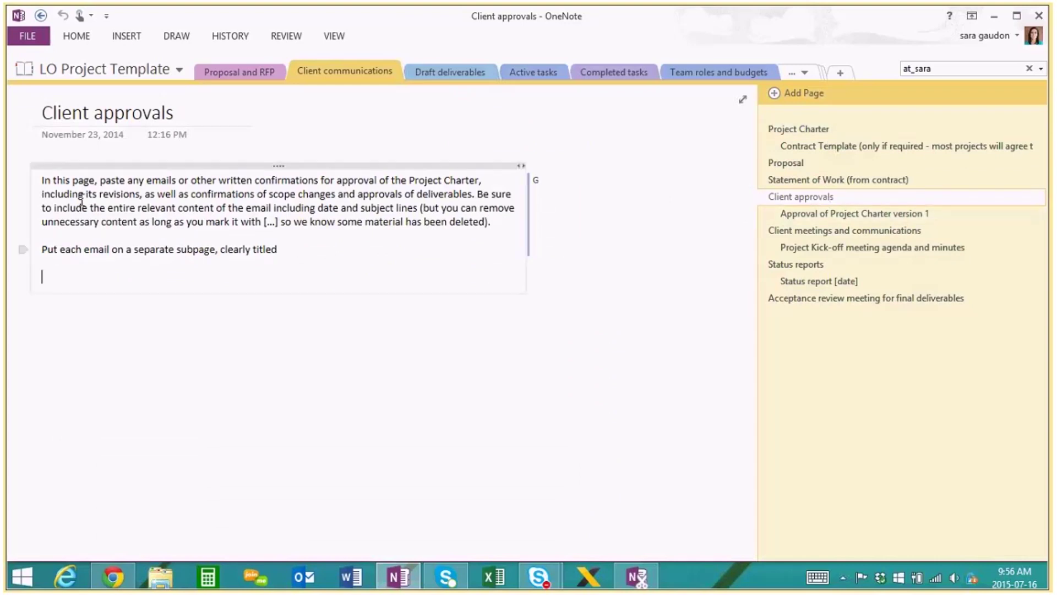
click(127, 37)
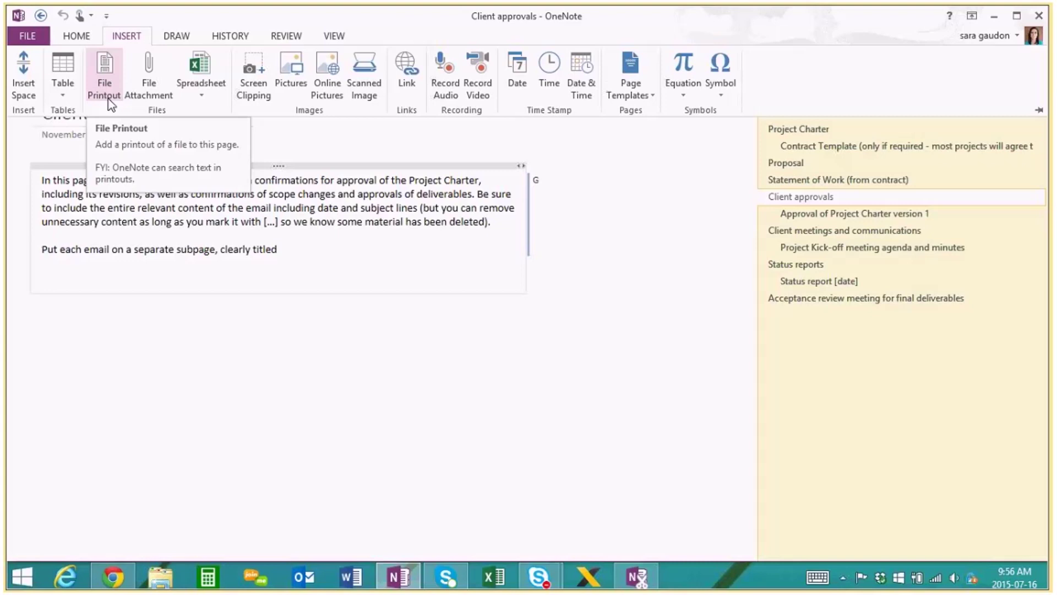
click(66, 275)
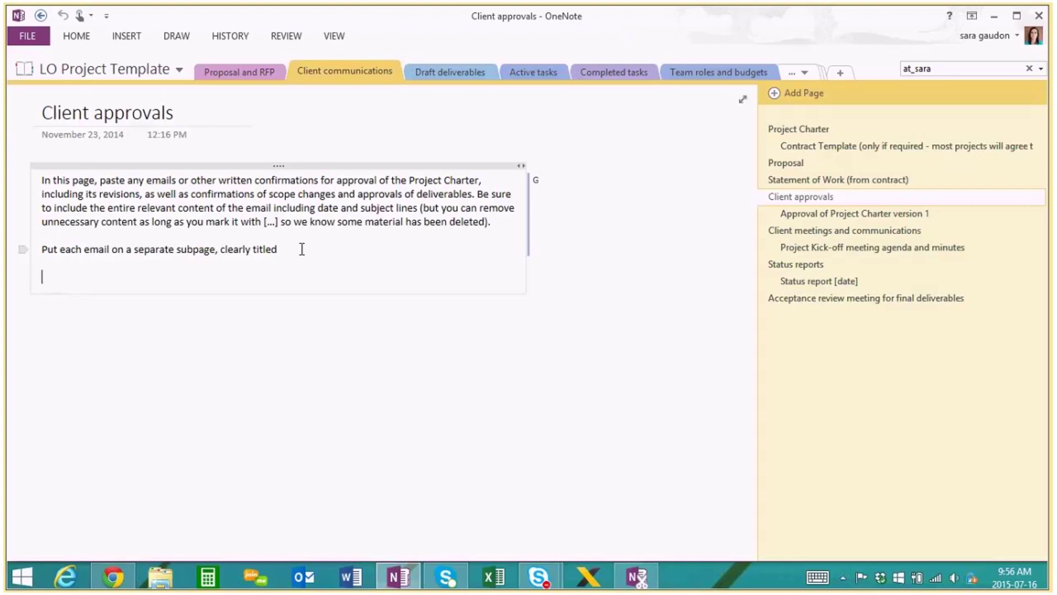
Step: View the Proposal page, and examine the Contract Template page with its printout and the options of the embedded Word file
click(789, 164)
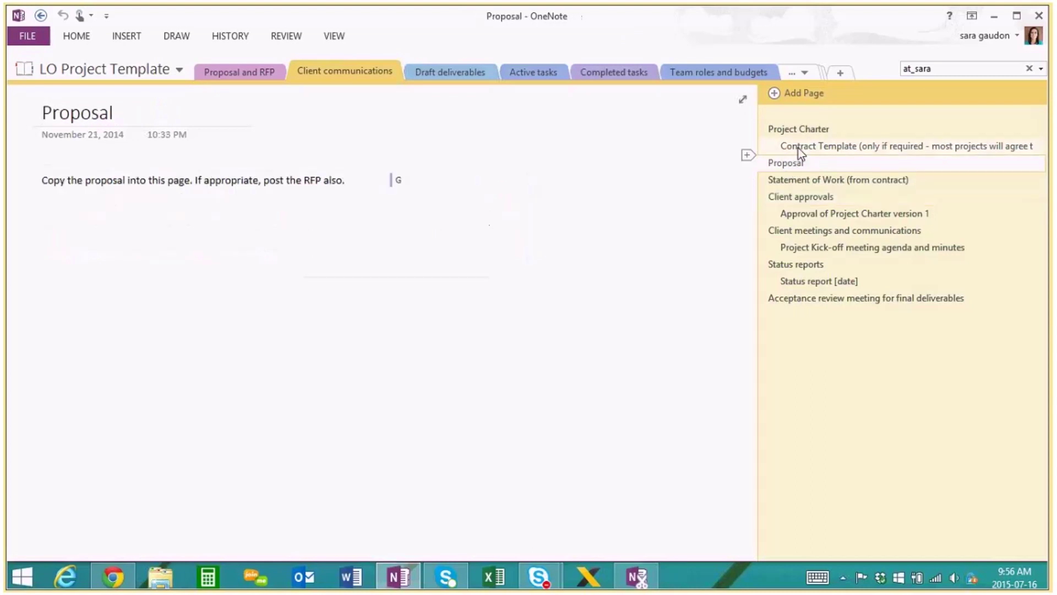
click(801, 146)
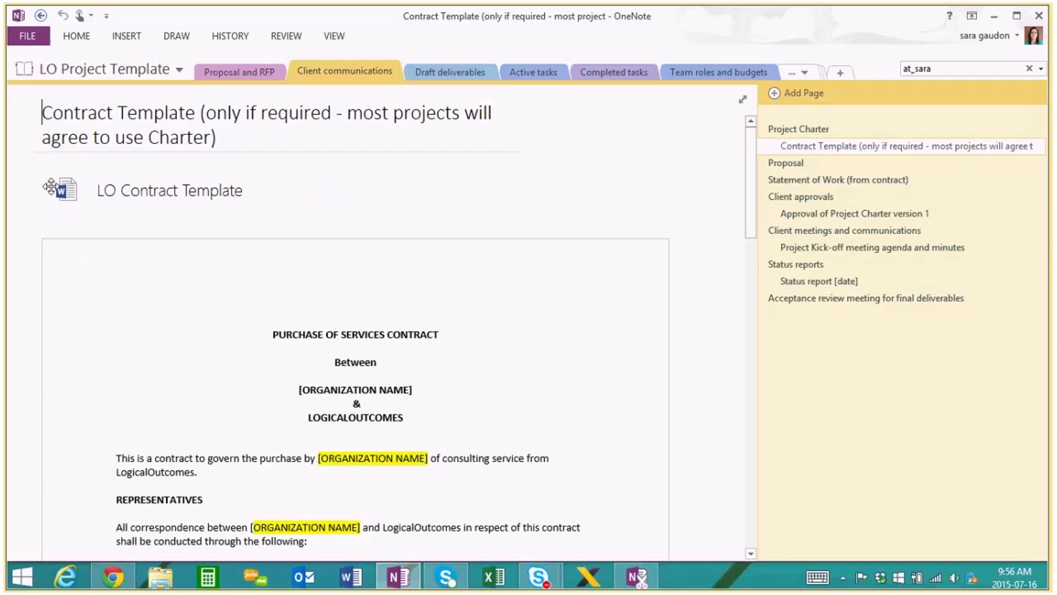
scroll(243, 319, down, 2)
scroll(243, 319, down, 4)
scroll(242, 313, up, 6)
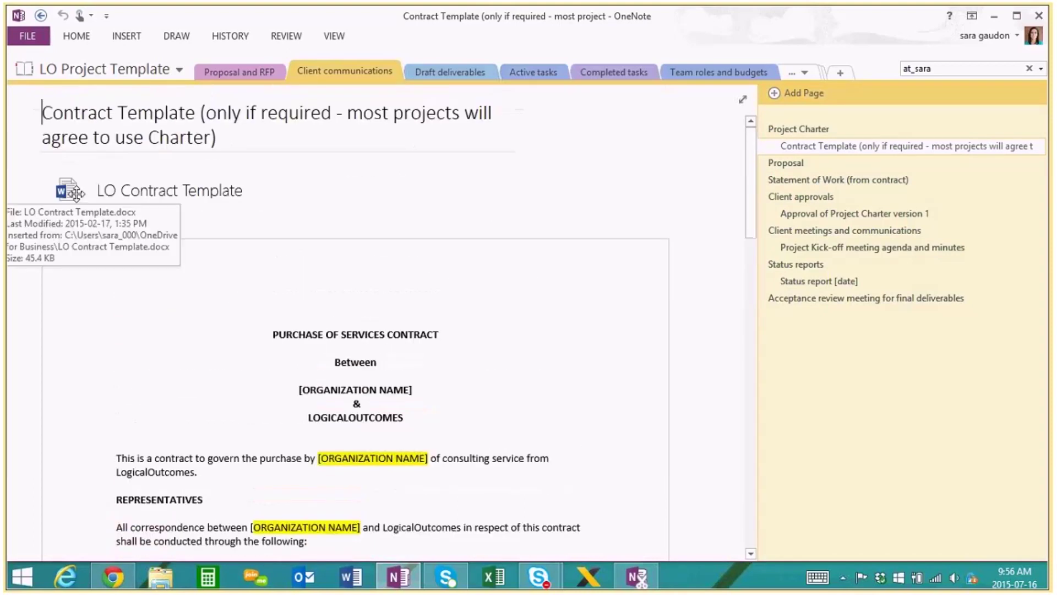
right_click(88, 193)
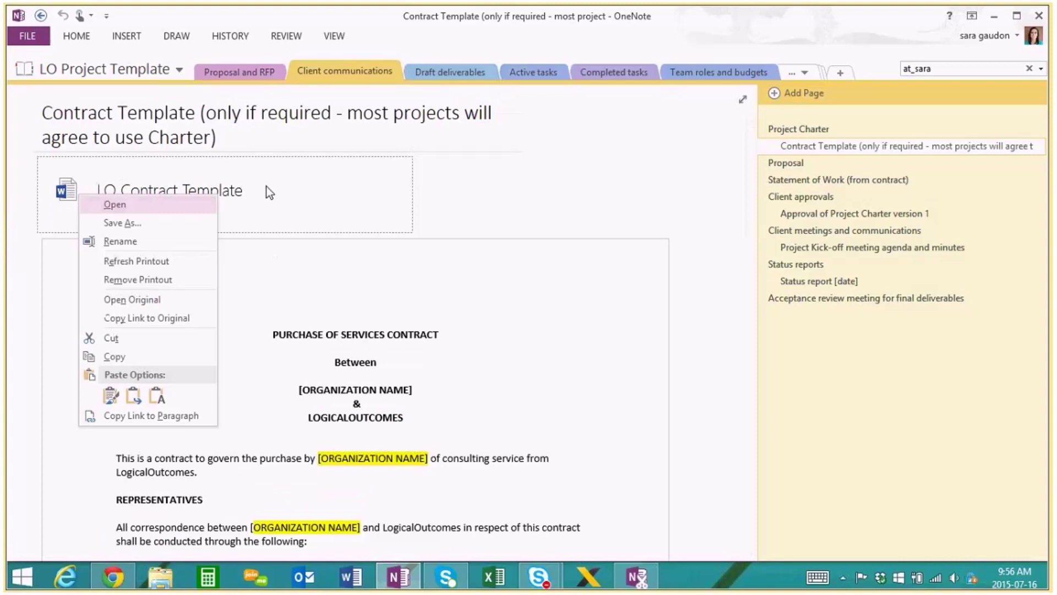
scroll(267, 187, down, 15)
scroll(371, 315, up, 8)
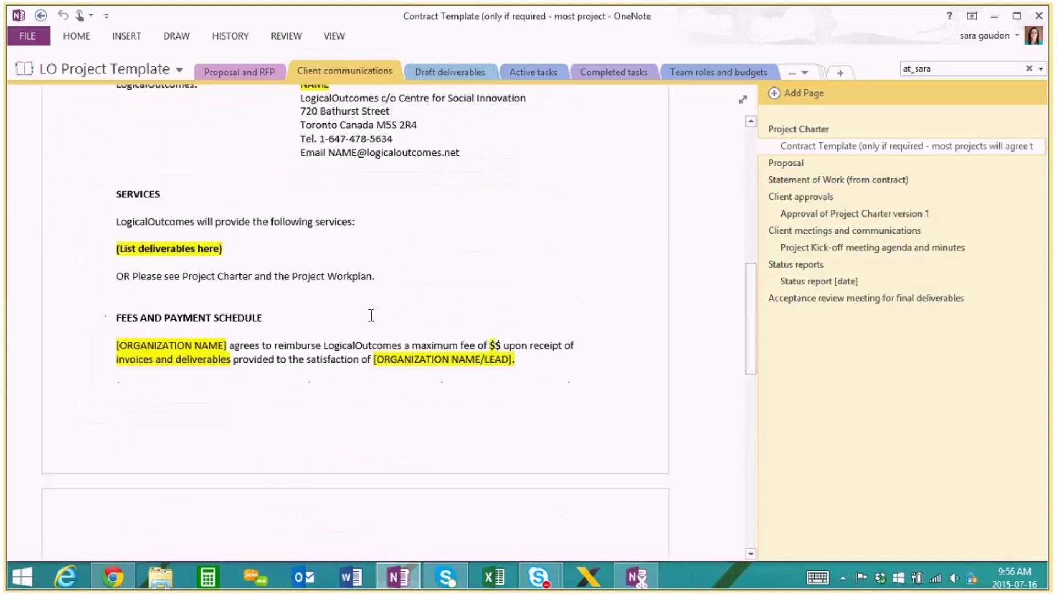
scroll(371, 315, up, 10)
Step: View the Draft deliverables section and open the JULY 2015 SPRINT heading page in Active tasks
click(438, 73)
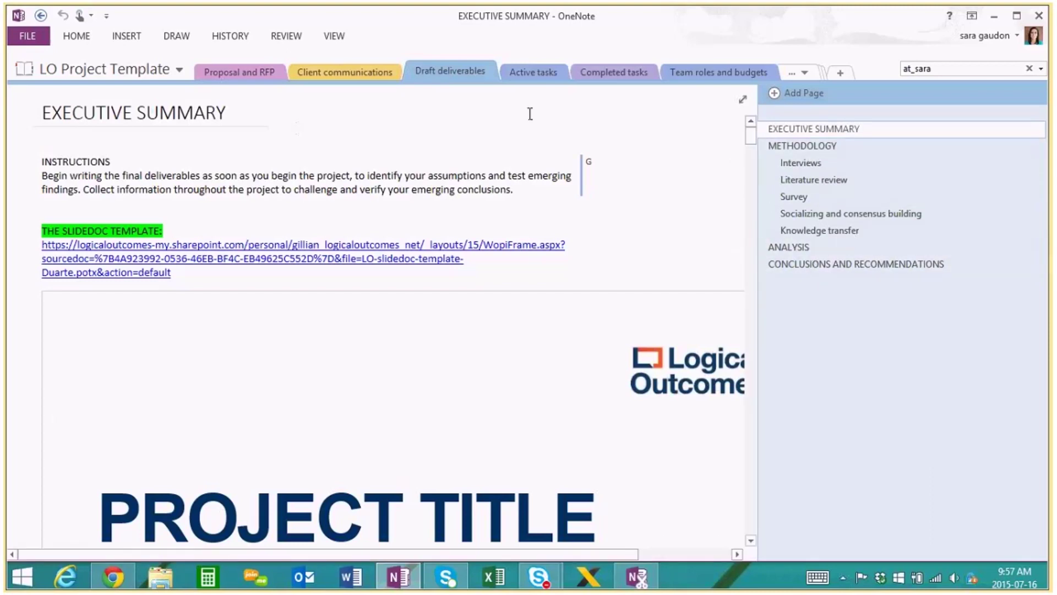
click(534, 73)
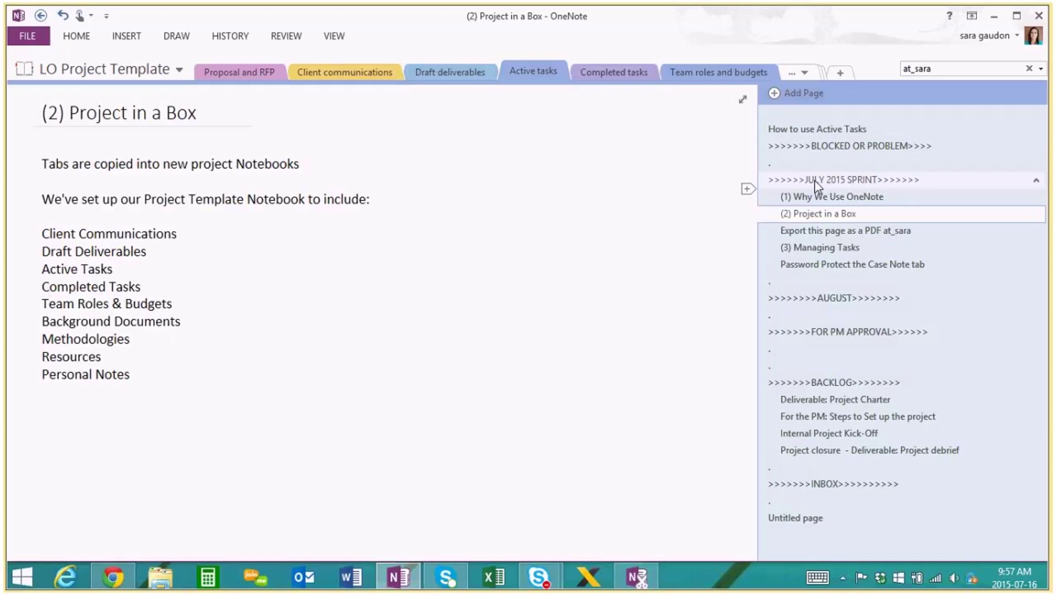
click(848, 185)
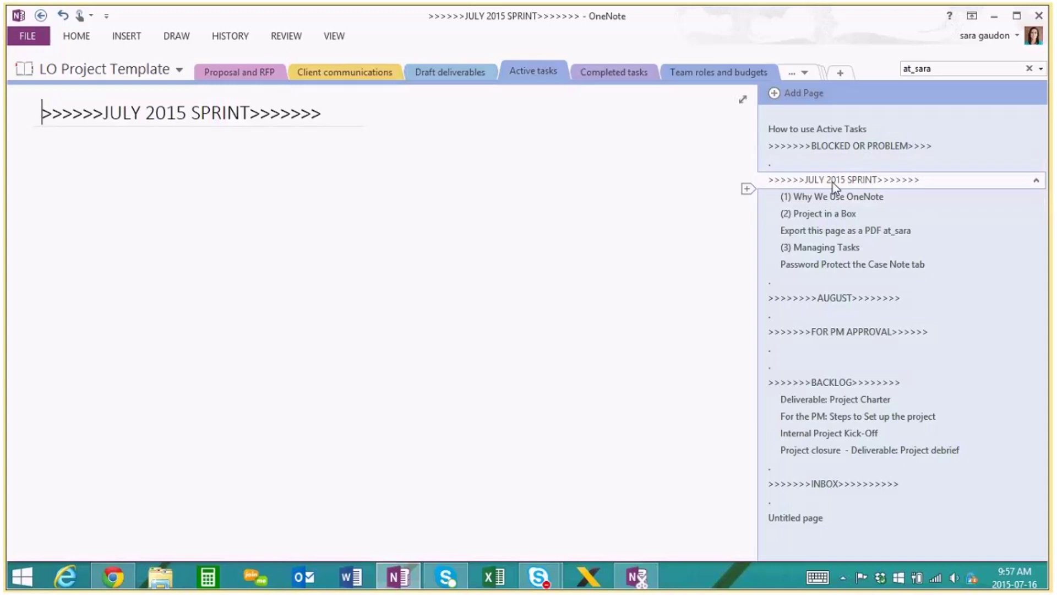
Step: View the AUGUST, JULY 2015 SPRINT and FOR PM APPROVAL heading pages, and review the Why We Use OneNote page
click(858, 298)
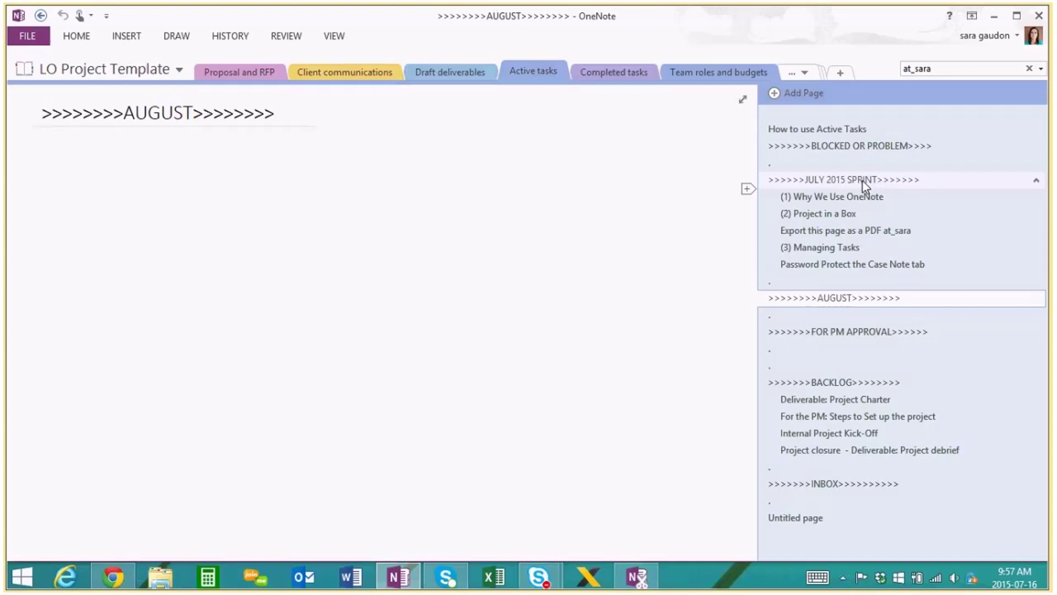
click(815, 180)
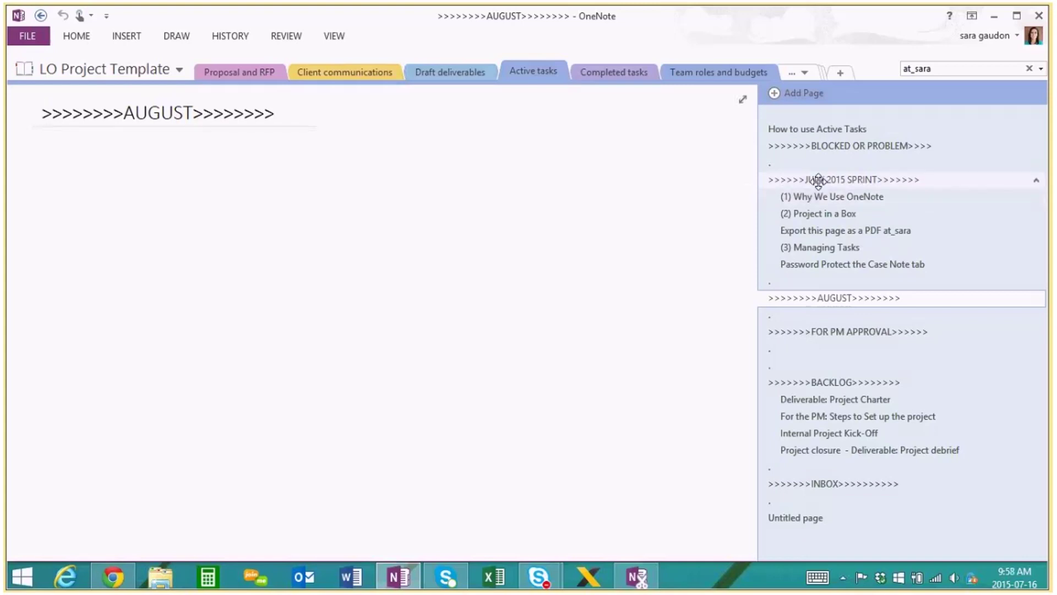
click(858, 299)
click(853, 330)
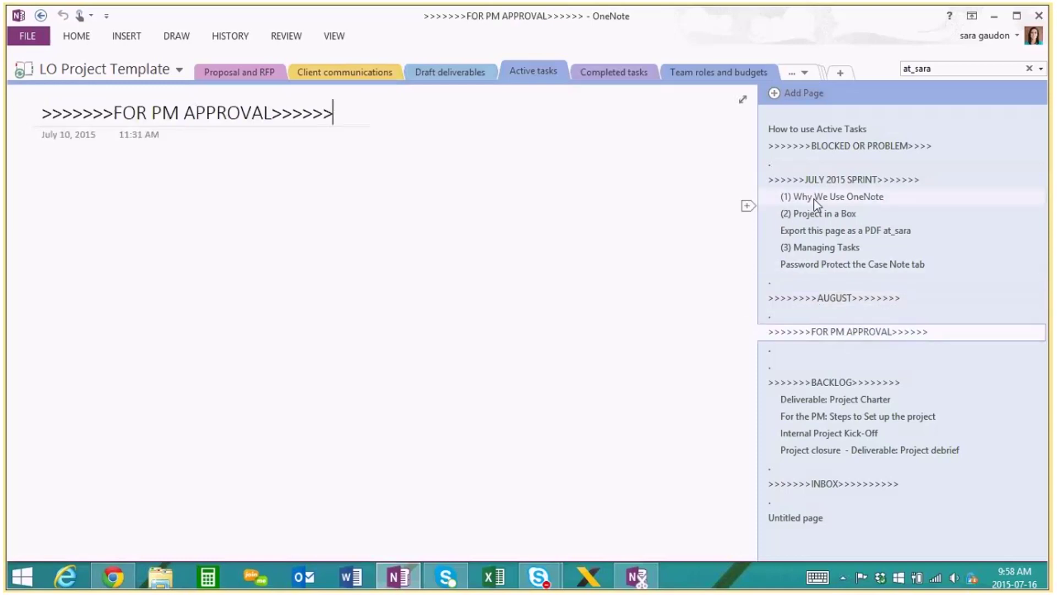
click(820, 198)
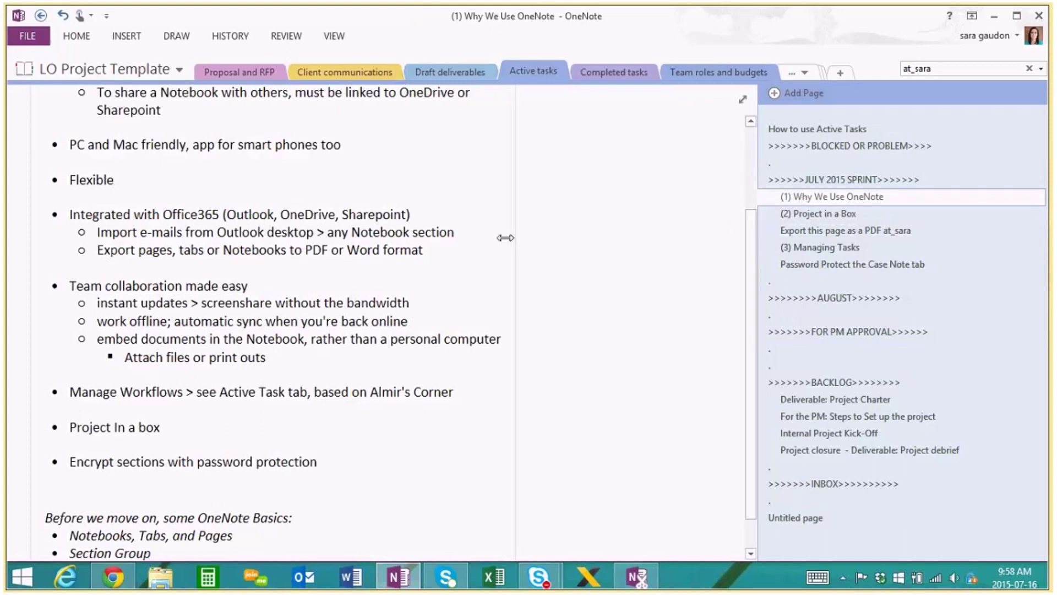
scroll(505, 238, up, 3)
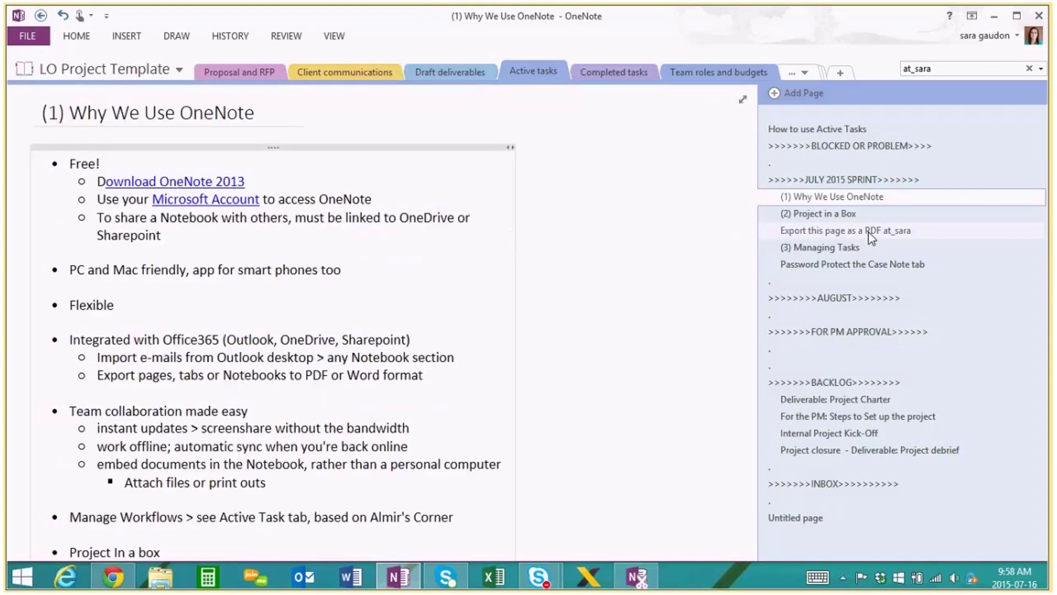
Step: Open the Export this page as a PDF task, examine the pinned search results for its assignee tag, and close them
click(868, 232)
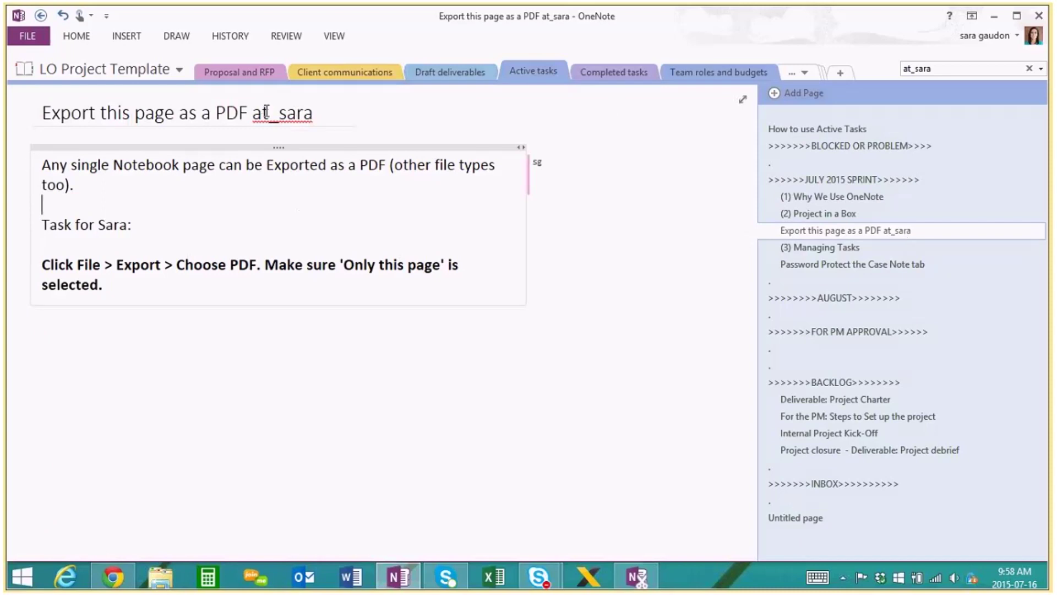
drag(252, 114, 320, 114)
click(928, 69)
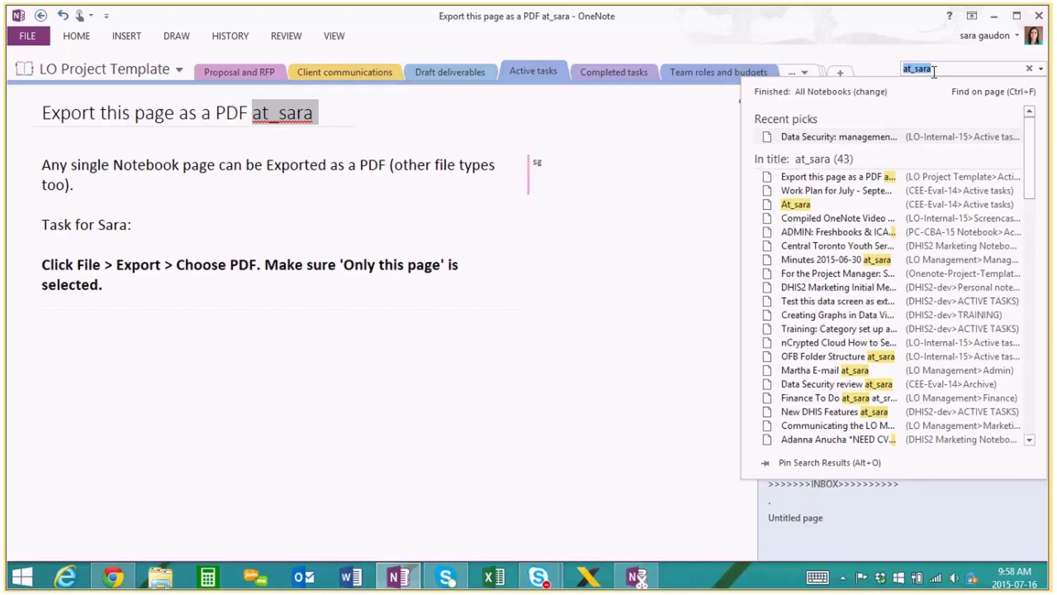
click(819, 463)
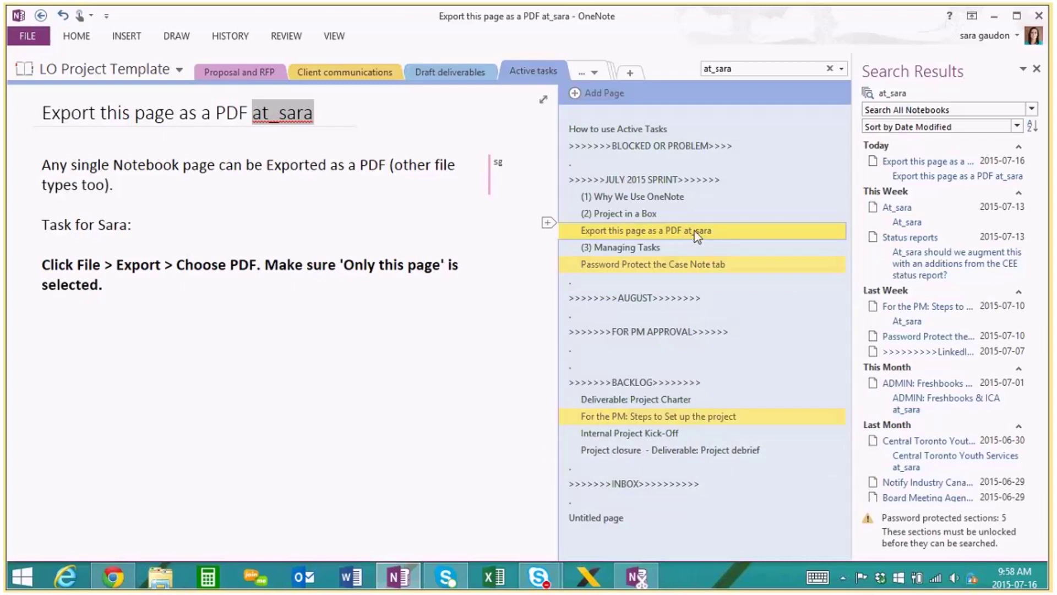
click(1038, 69)
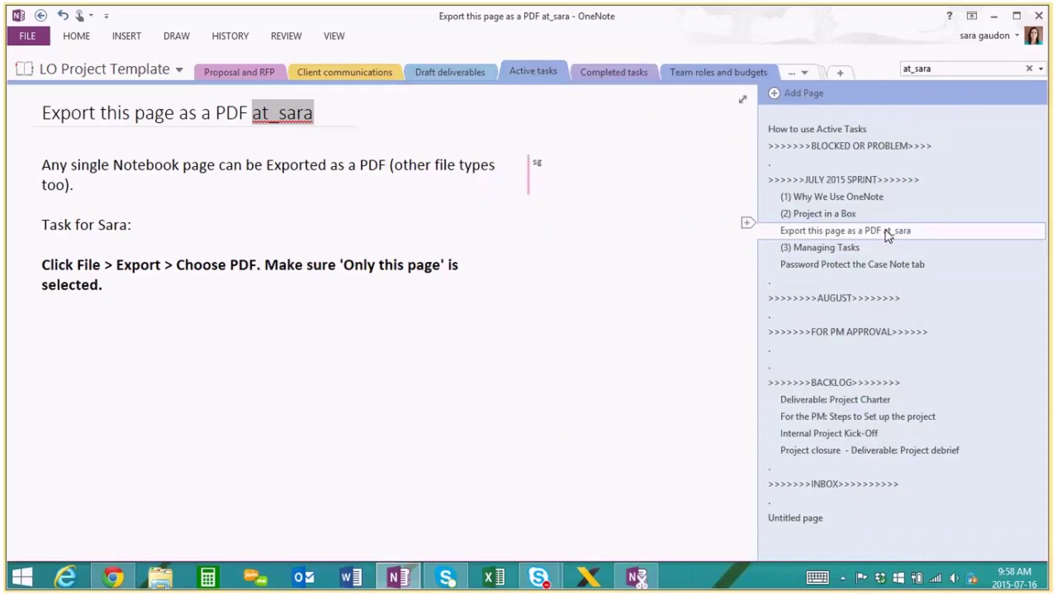
Step: Replace the assignee tag in the title of the Export this page as a PDF task with at_manager
click(831, 234)
click(257, 124)
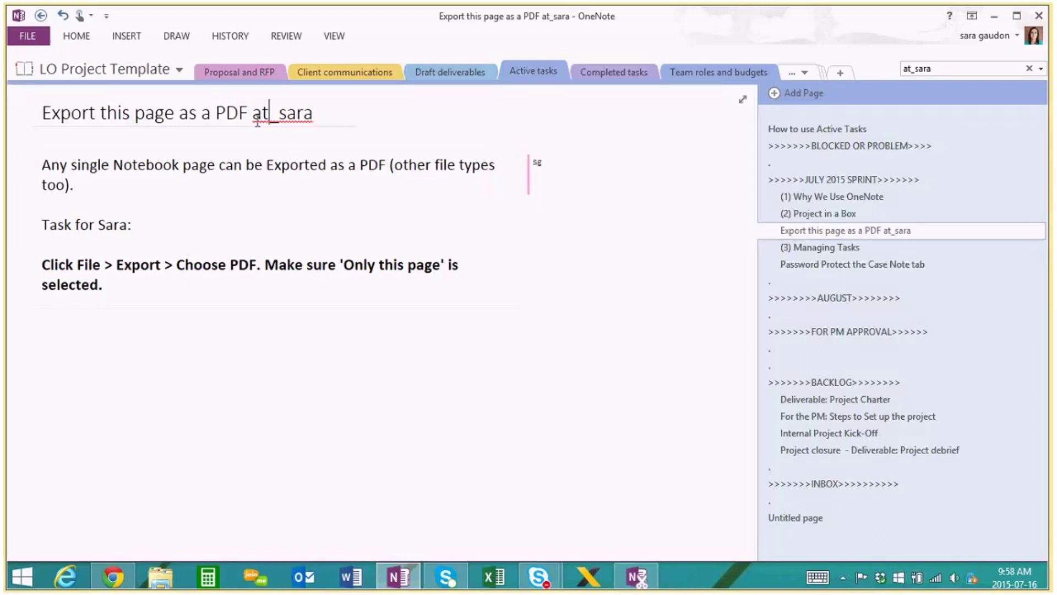
drag(257, 122, 361, 122)
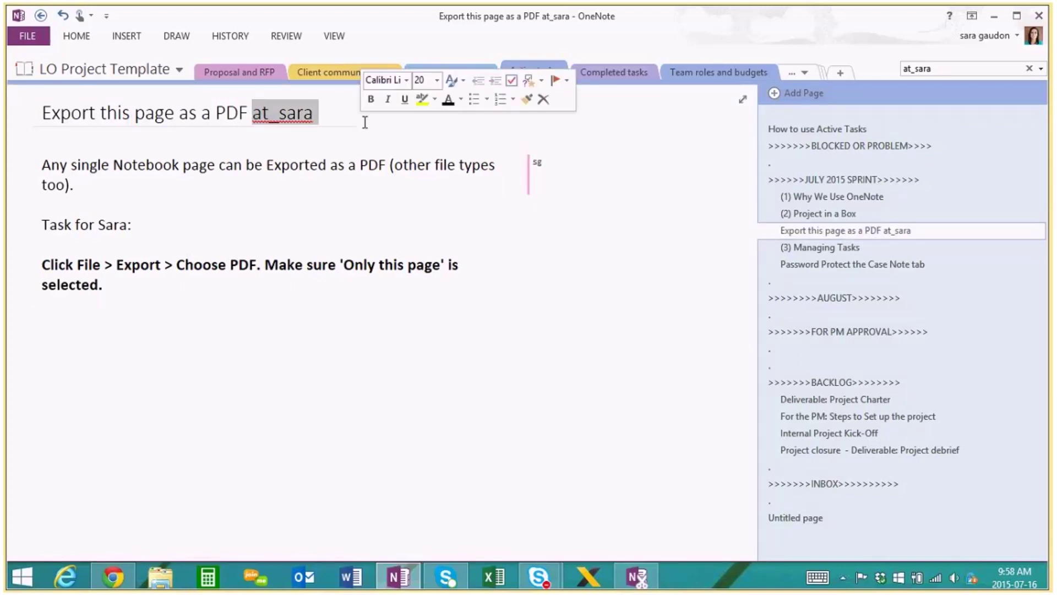
text(at_m)
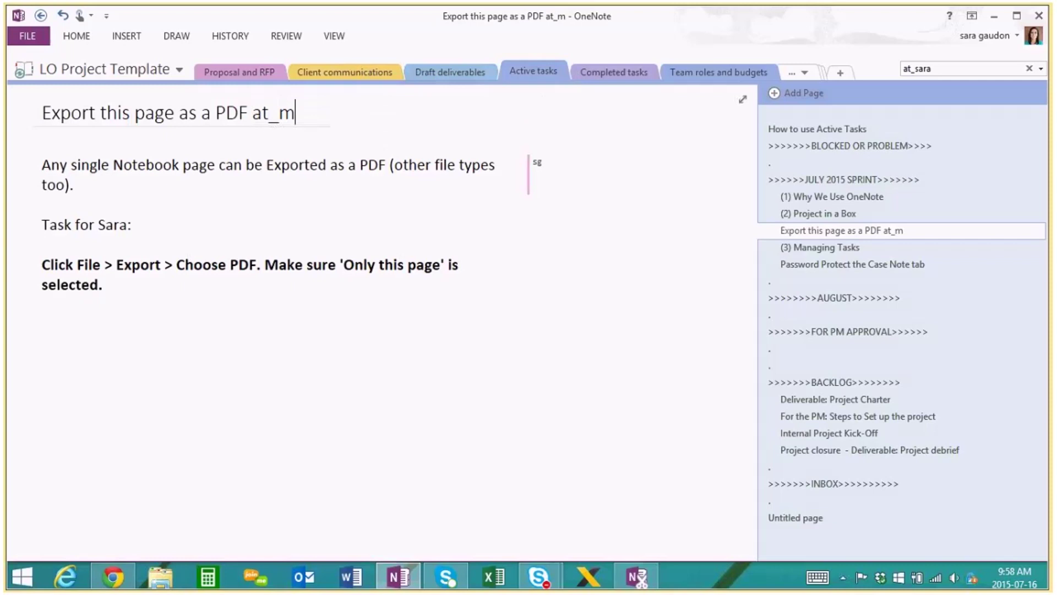
text(anager)
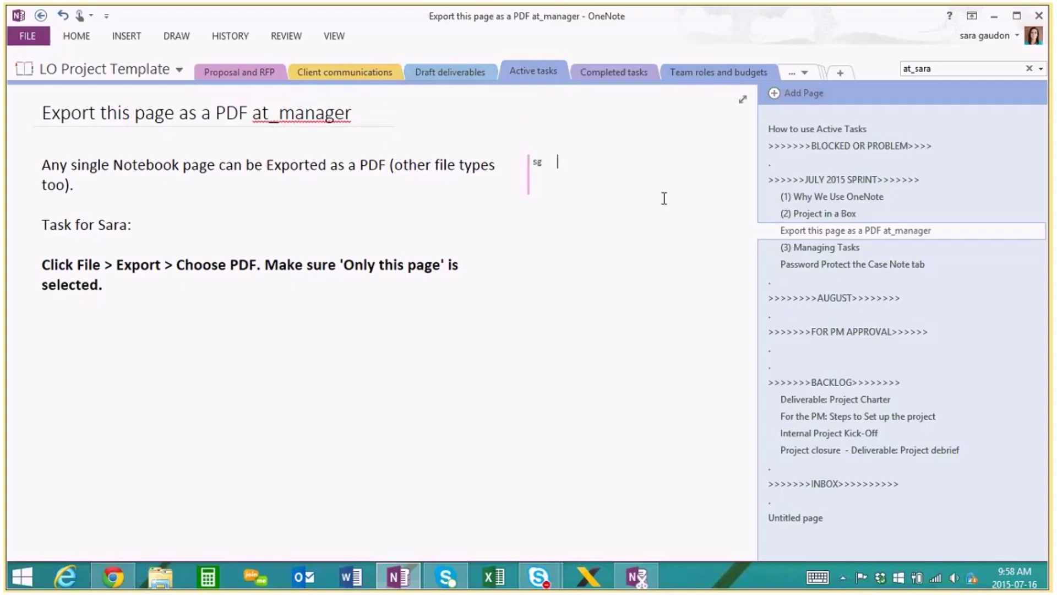
Step: Move the Export this page as a PDF task beneath the FOR PM APPROVAL heading as a subpage and open it
click(859, 333)
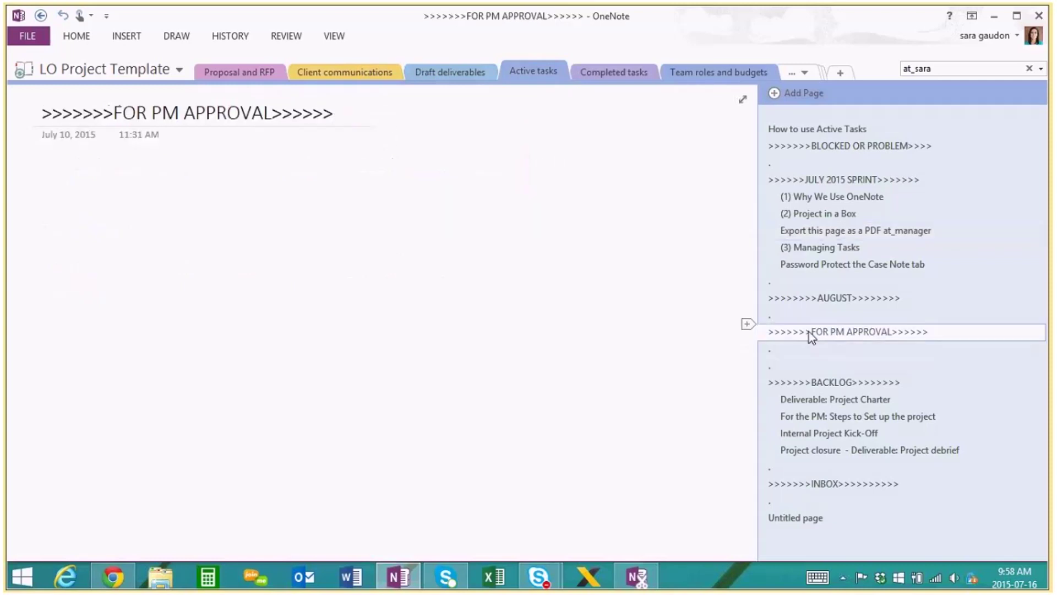
drag(881, 232, 863, 342)
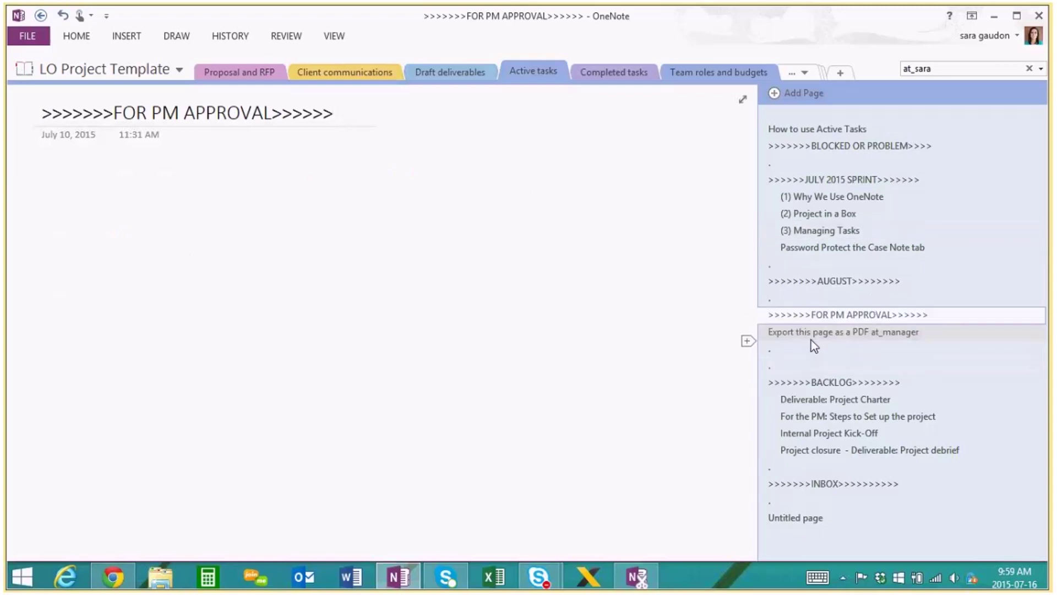
click(840, 334)
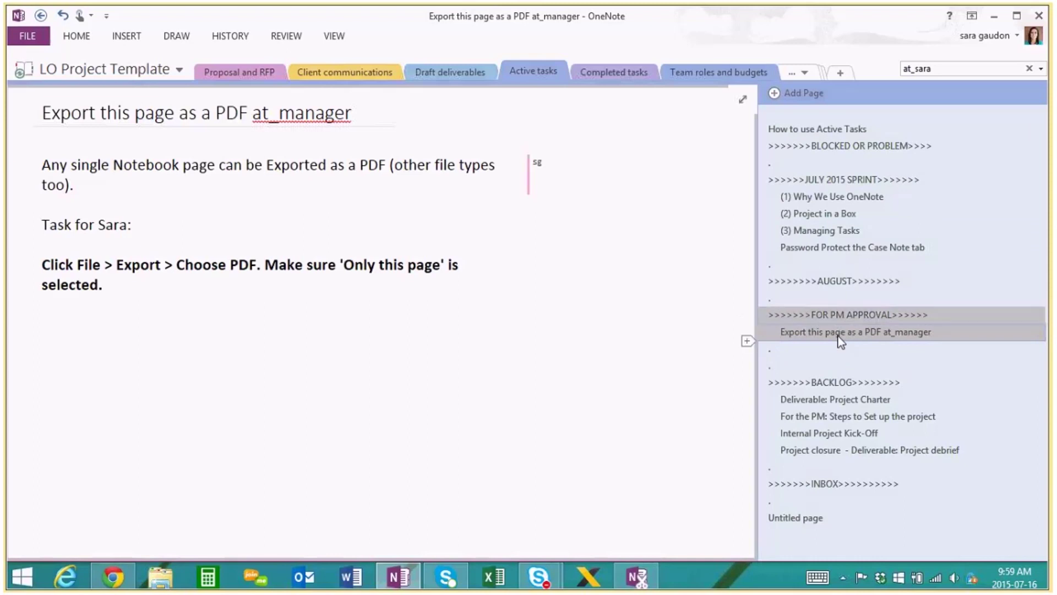
Step: Move the Export this page as a PDF task and the Untitled page to LO Project Template's Completed tasks section, and open that section
right_click(847, 339)
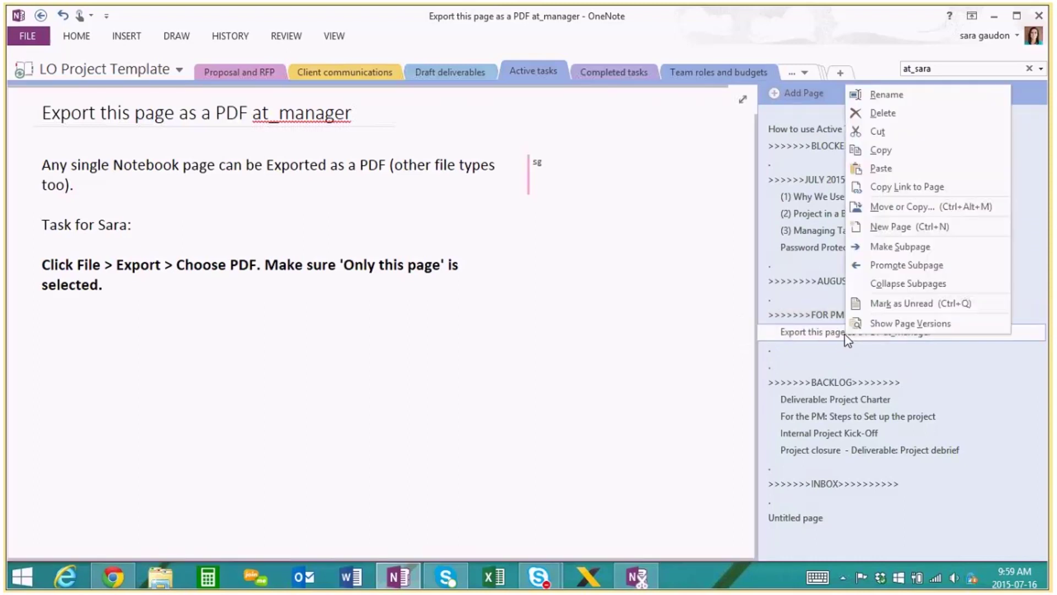
click(904, 207)
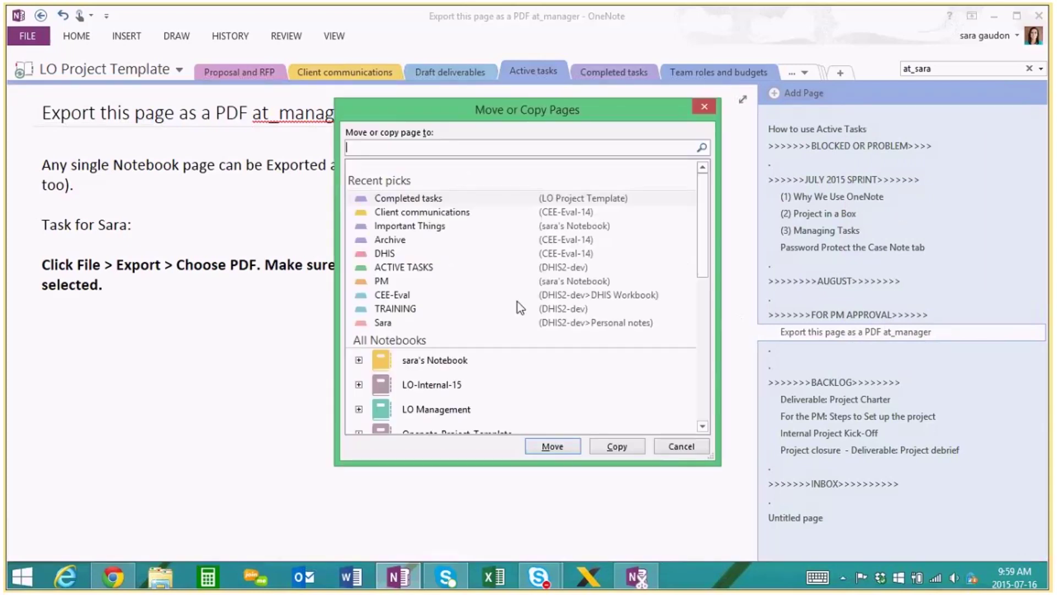
drag(701, 194, 616, 271)
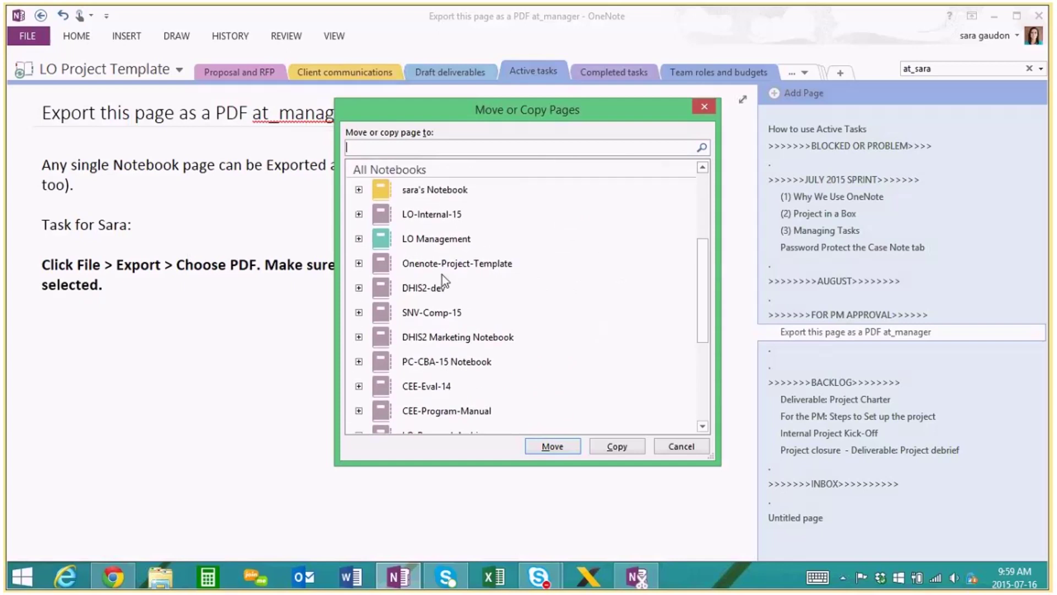
drag(708, 286, 721, 365)
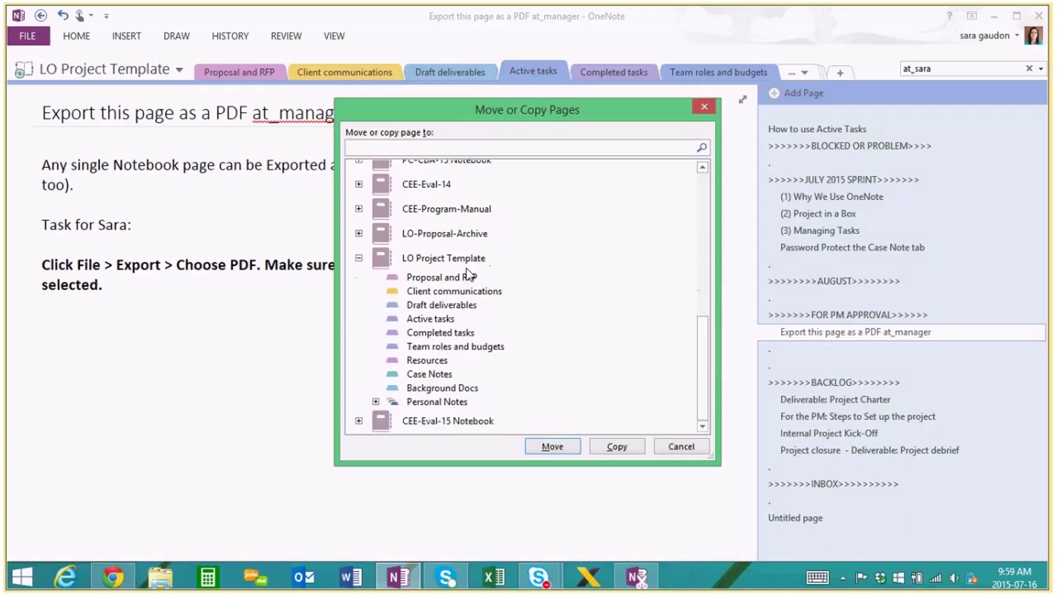
click(435, 334)
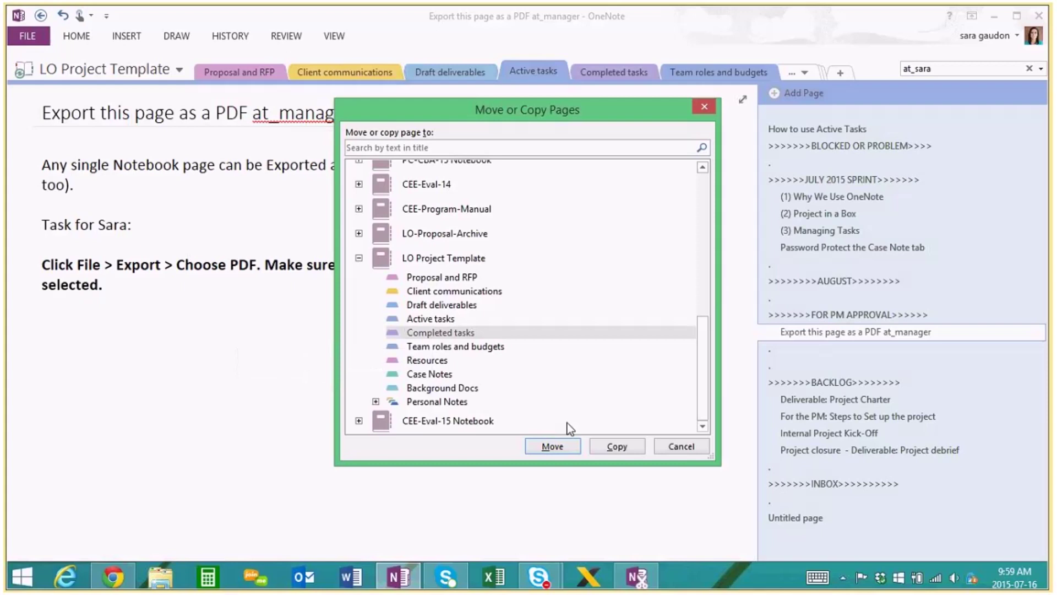
click(565, 445)
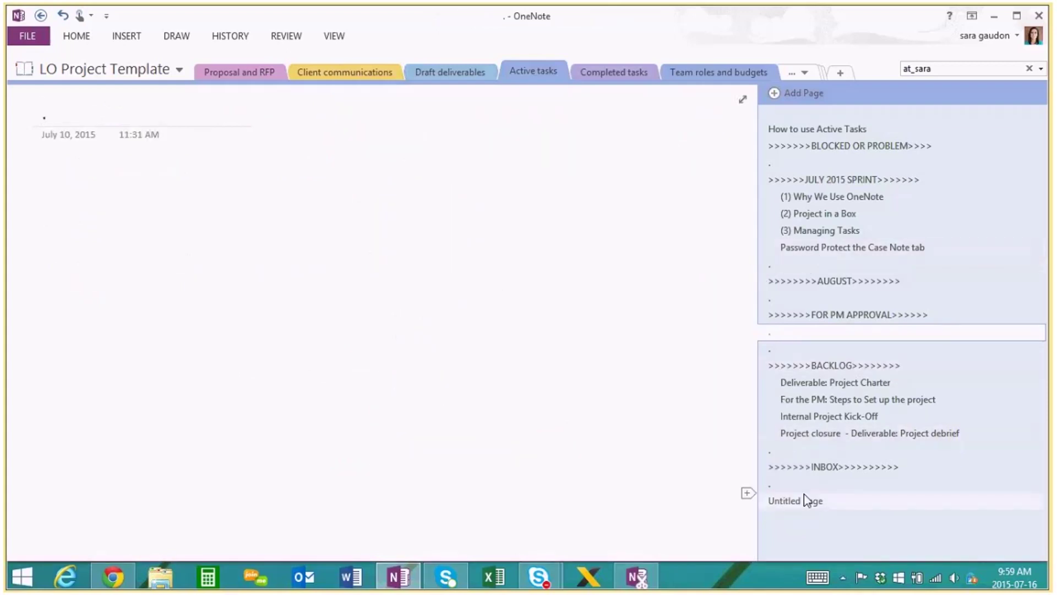
drag(801, 499, 615, 73)
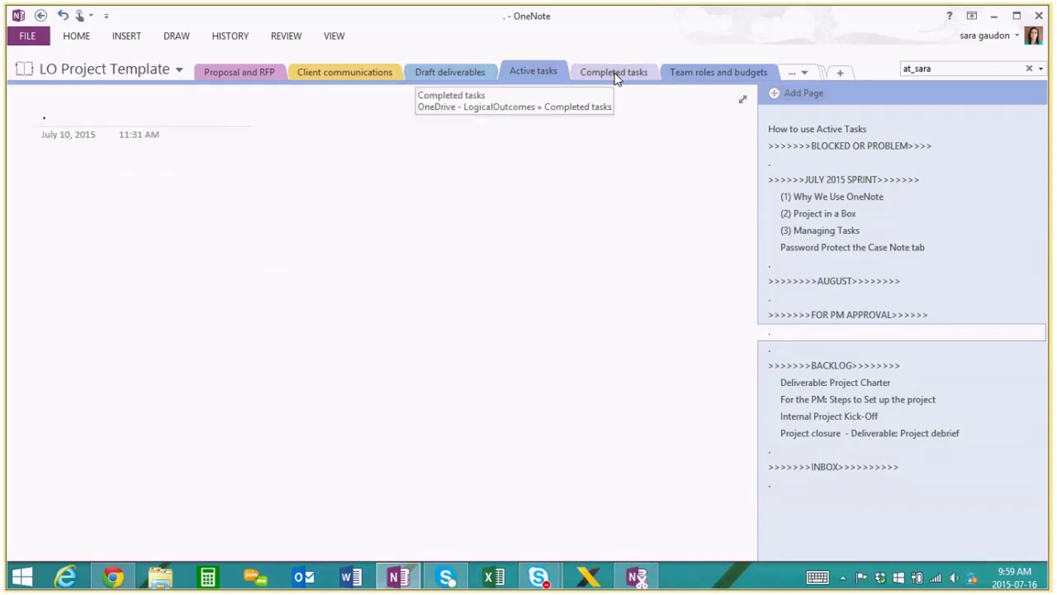
click(616, 75)
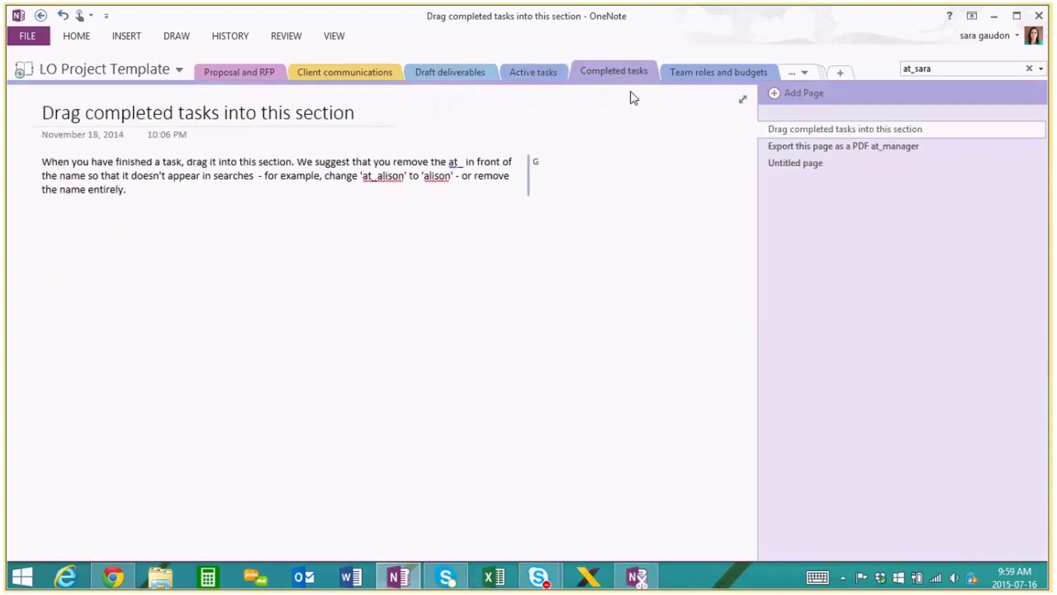
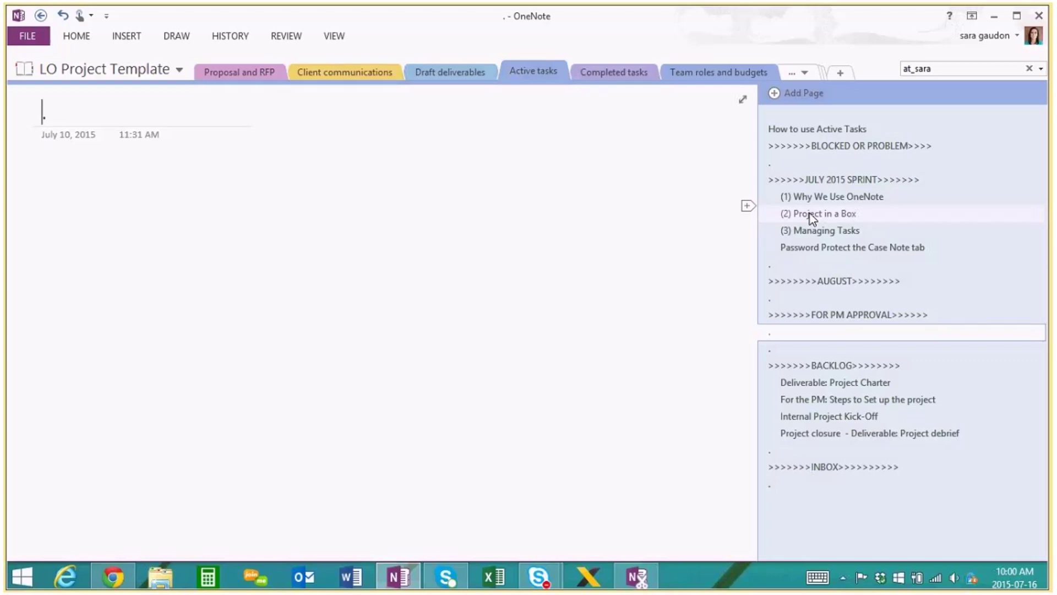
Step: Look at the list of notebooks, view the Project in a Box page, and examine the search results for the assignee tag
click(179, 69)
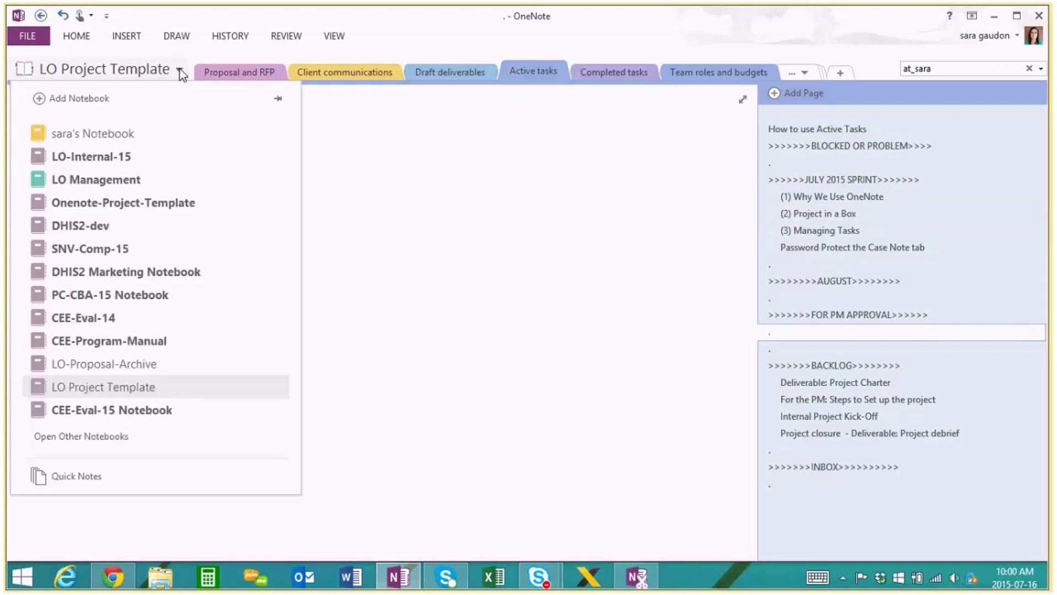
click(182, 382)
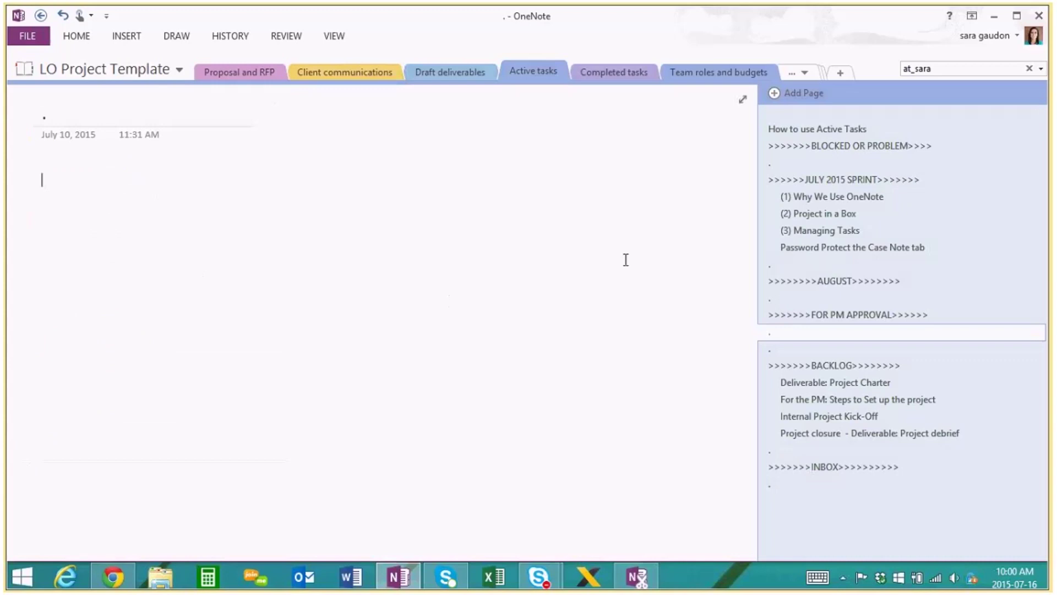
click(879, 215)
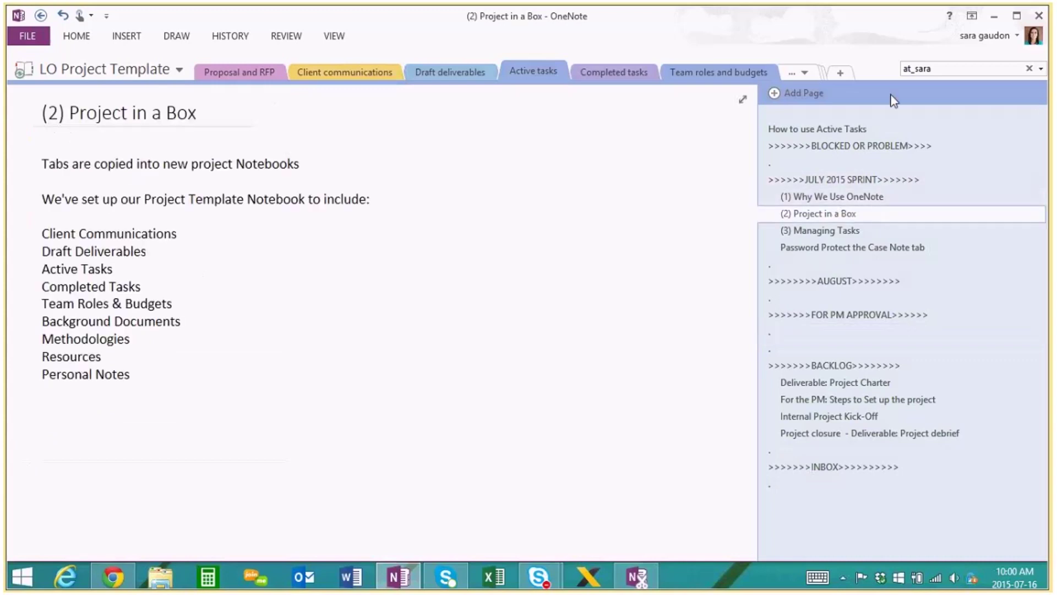
click(954, 68)
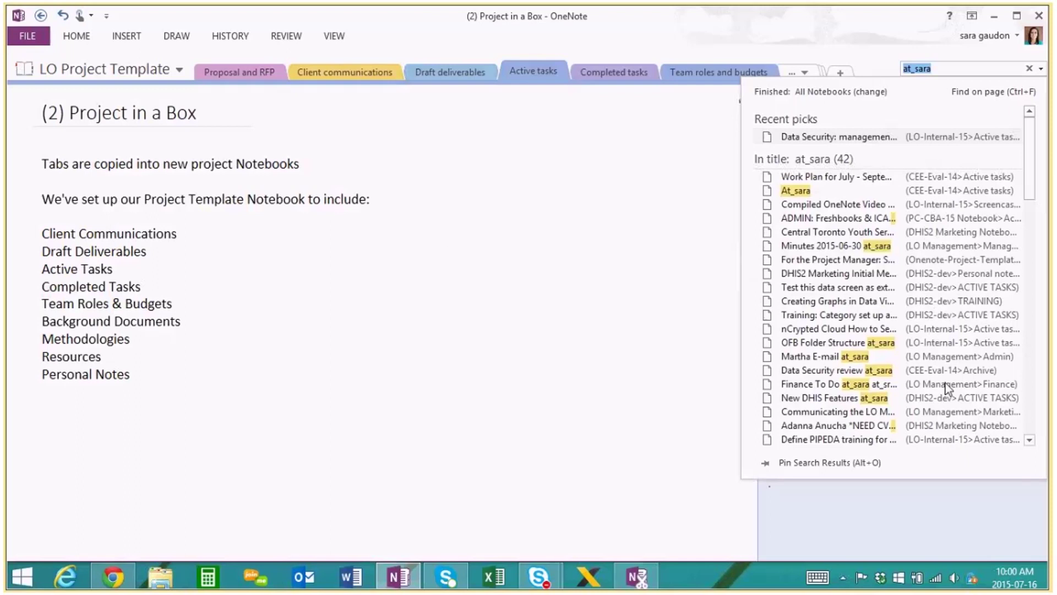
click(689, 187)
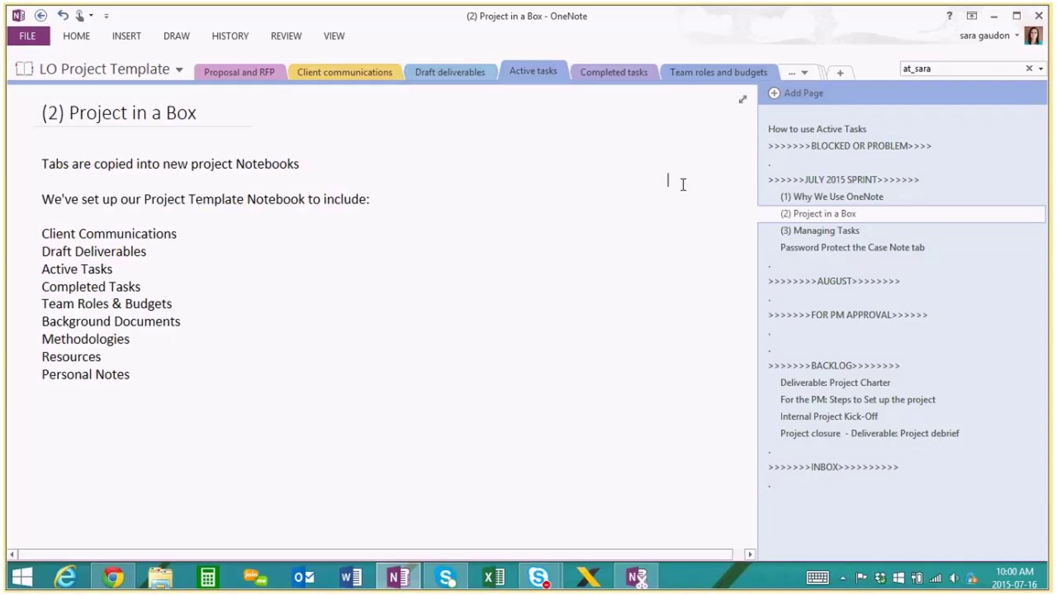
Step: Add the assignee's at_ name tag to the end of the Password Protect the Case Note tab page title
click(832, 250)
click(390, 112)
text(at_sara)
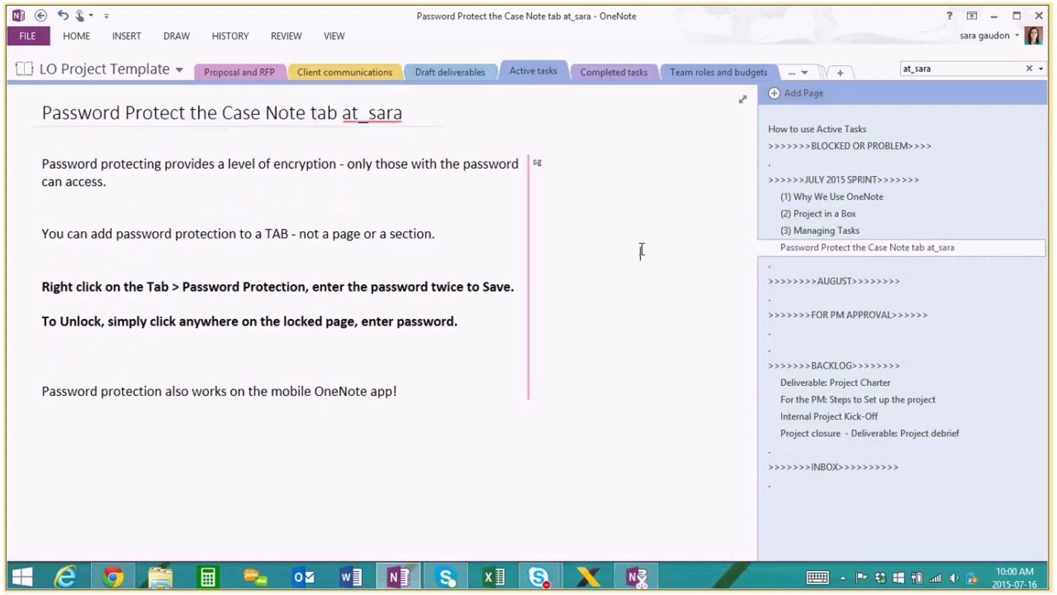
drag(419, 113, 31, 113)
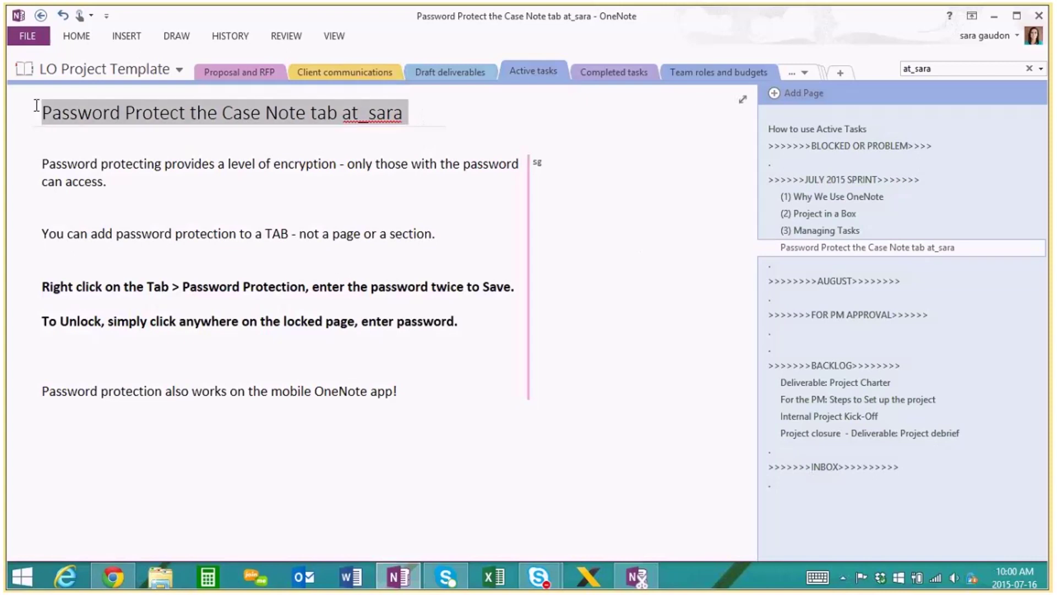
click(489, 117)
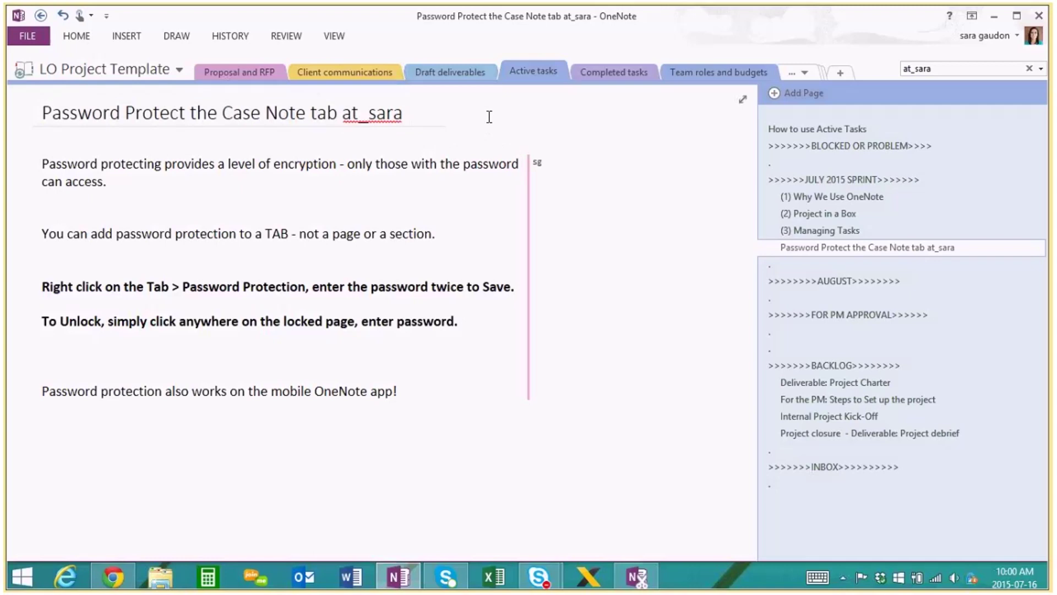
Step: Add a yellow-highlighted note beside the text telling the tagged assignee to "see this section!", and select the line about password-protecting a tab
click(557, 216)
text(At_sara see this section!)
drag(669, 217, 556, 216)
click(593, 194)
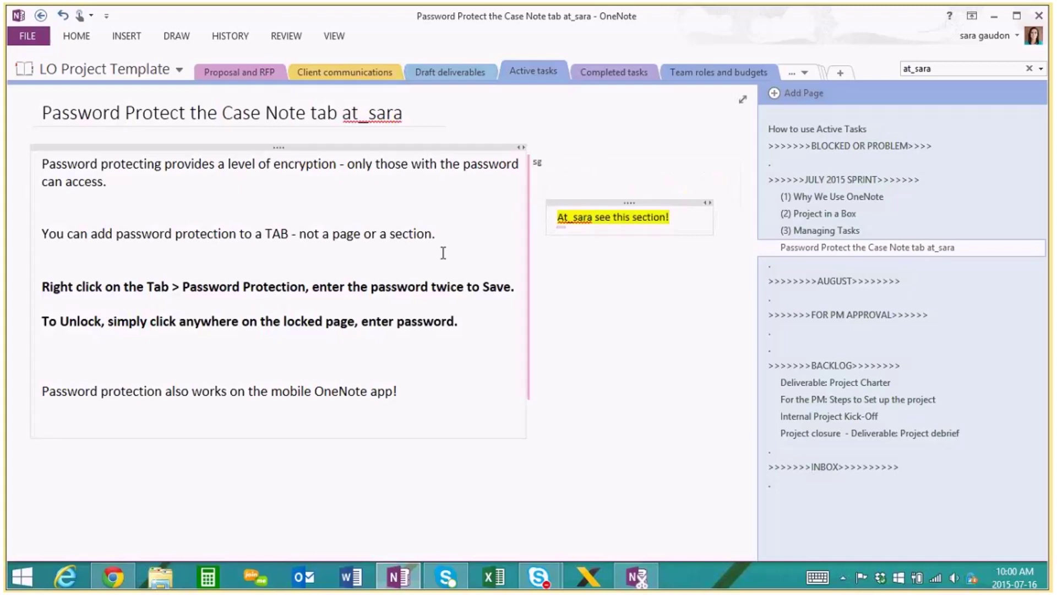
triple_click(342, 234)
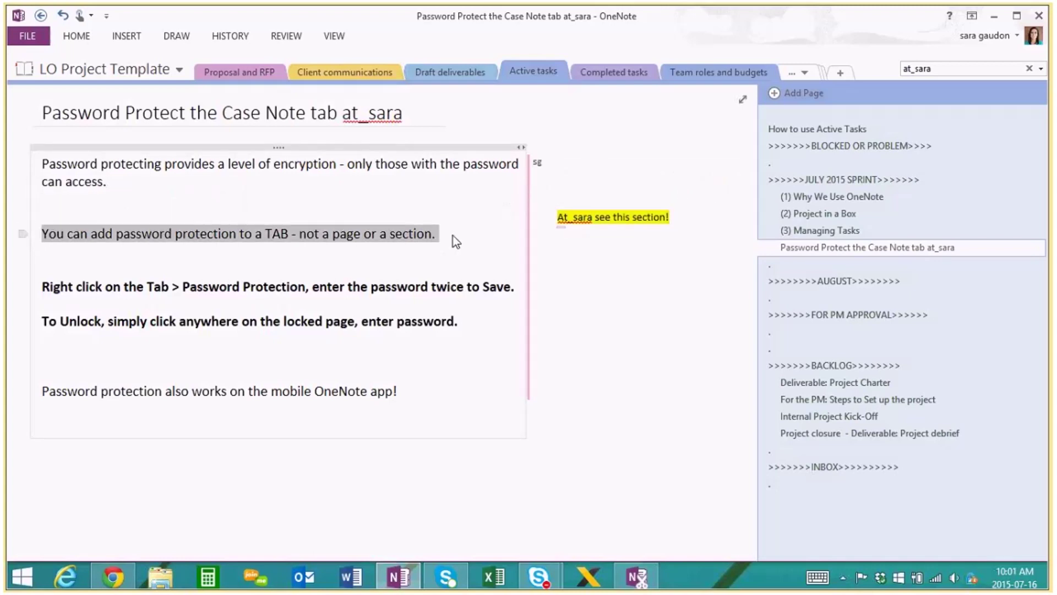
Step: Align the highlighted note with the line about adding password protection to a tab, and move the page under the AUGUST heading
click(580, 232)
drag(635, 202, 622, 223)
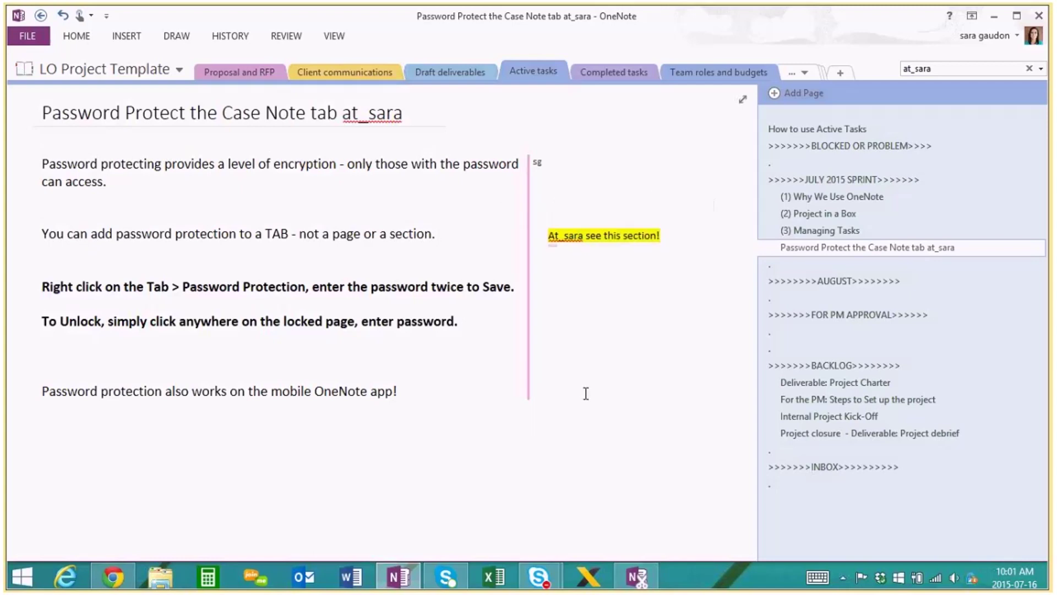
click(410, 112)
drag(339, 114, 47, 120)
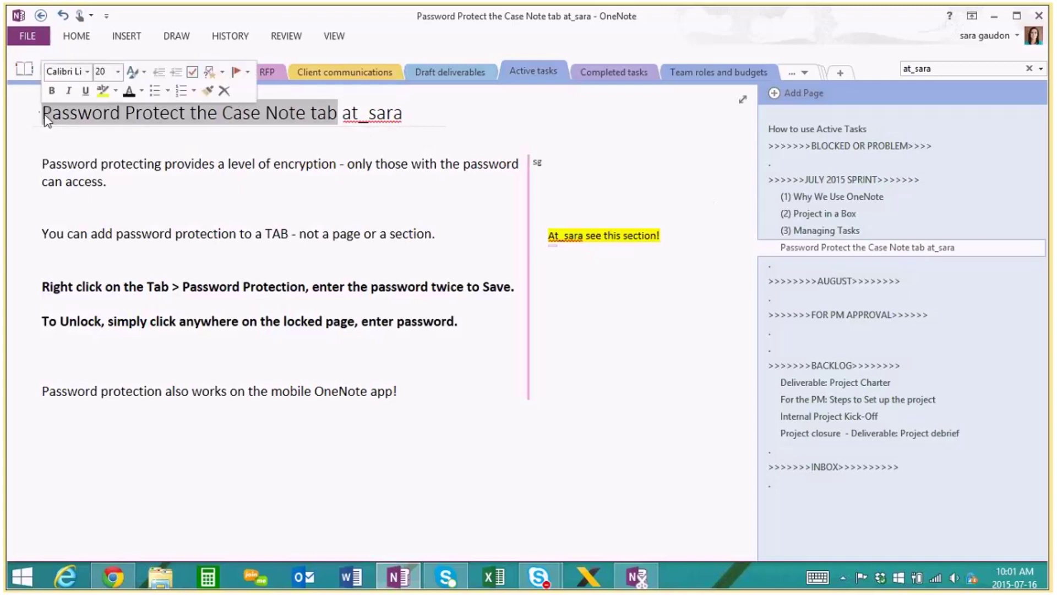
drag(421, 113, 344, 113)
click(426, 120)
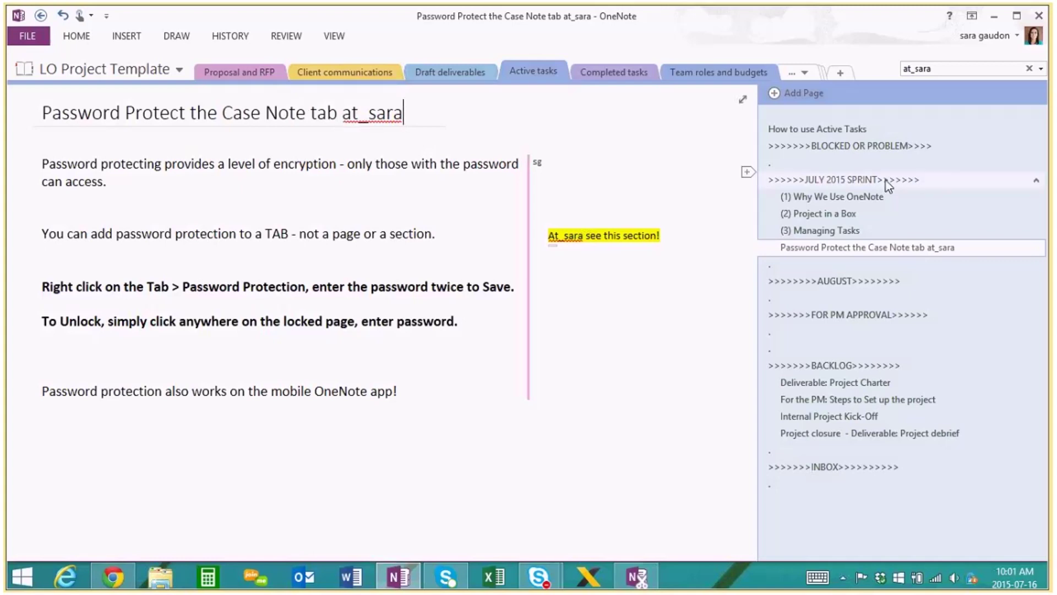
drag(903, 240, 874, 285)
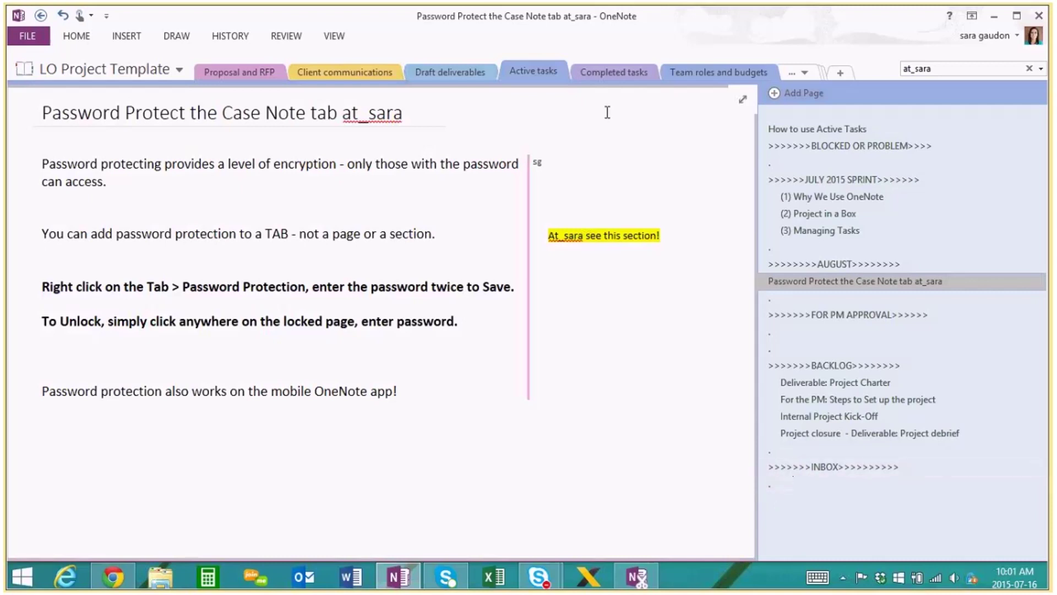
Step: Move the Export this page as a PDF page from Completed tasks to the INBOX group in Active tasks
click(603, 71)
right_click(811, 149)
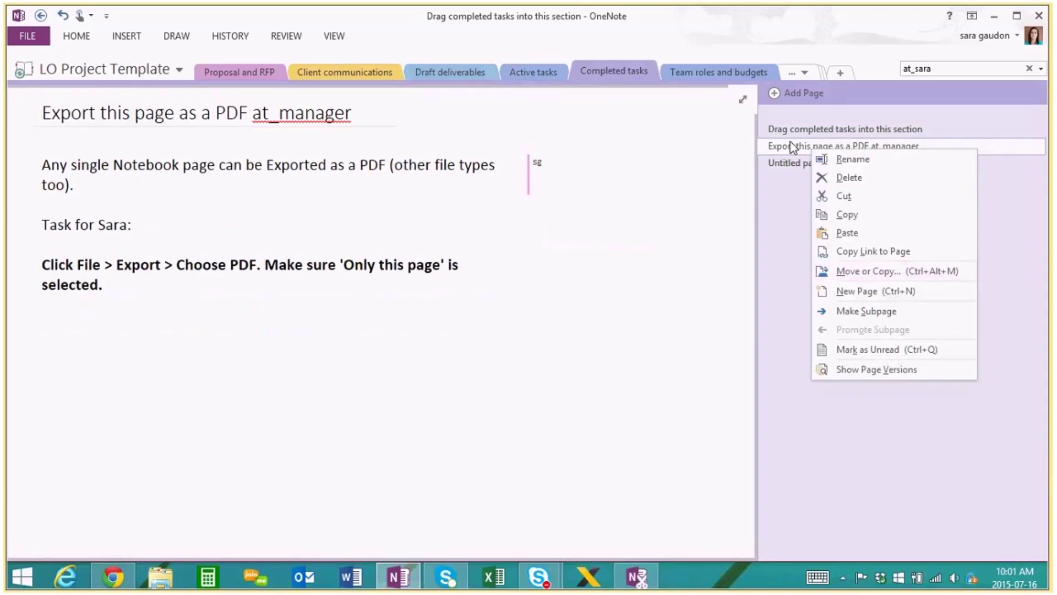
key(Escape)
key(Delete)
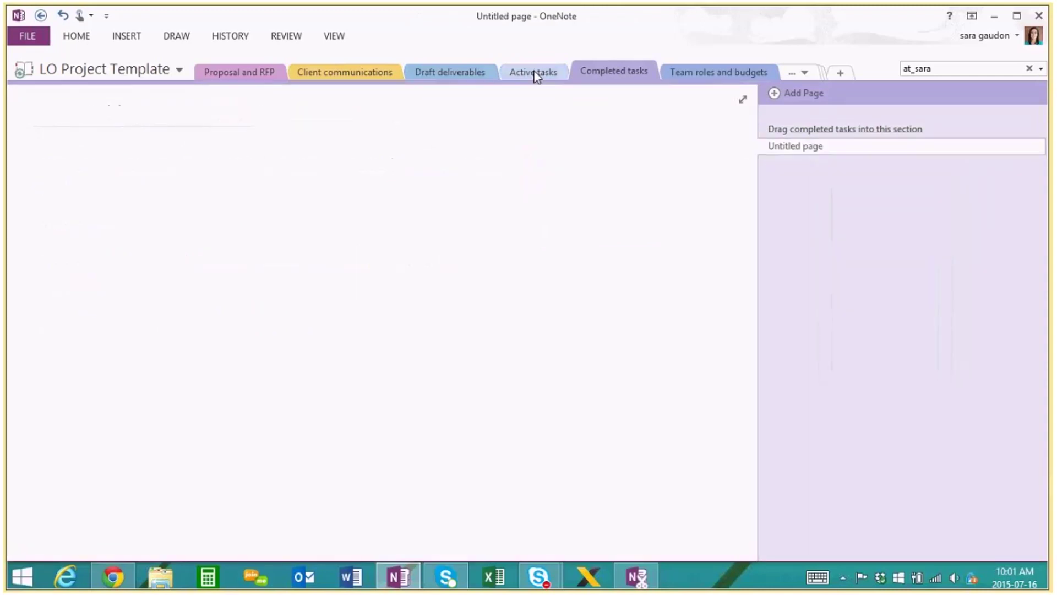
click(534, 72)
key(ctrl+v)
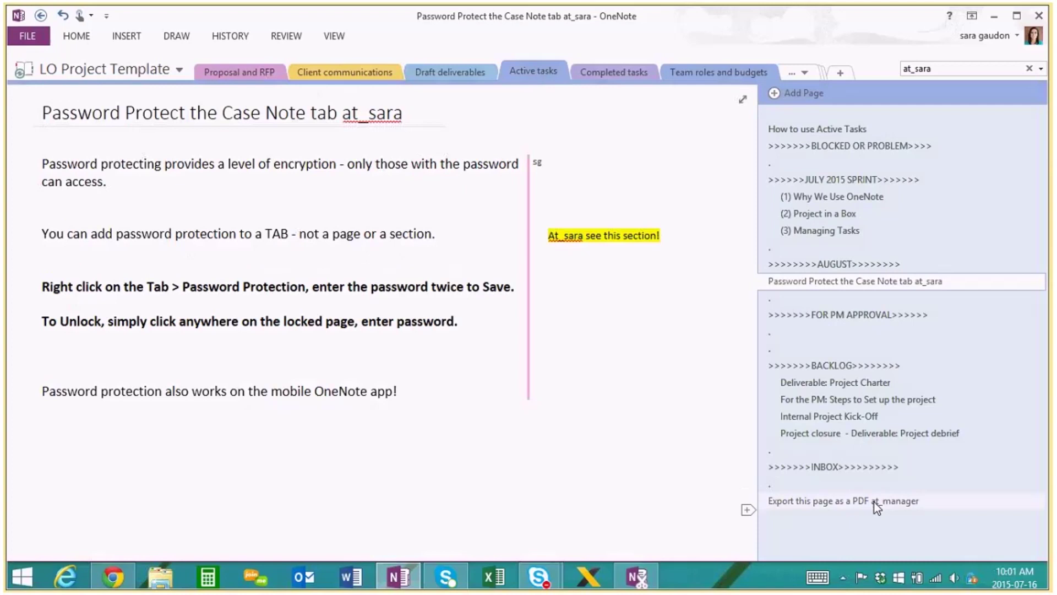
drag(874, 502, 859, 477)
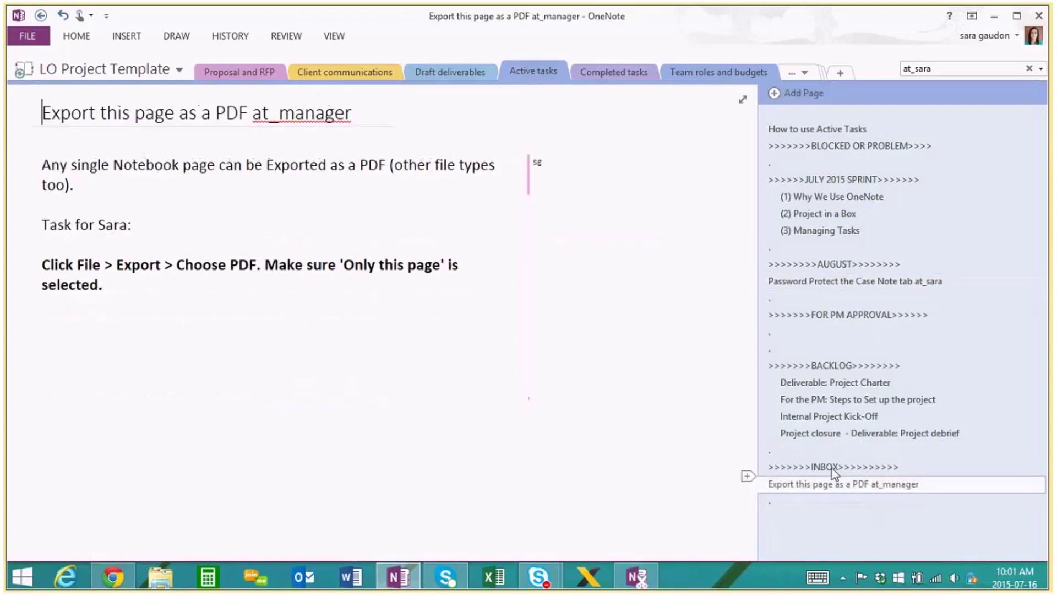
Step: Replace PDF with Word and manager with the new assignee's name in the page title, and move the page under AUGUST
double_click(298, 106)
text(Nicholas)
click(247, 113)
key(BackSpace)
key(BackSpace)
key(BackSpace)
text(Word)
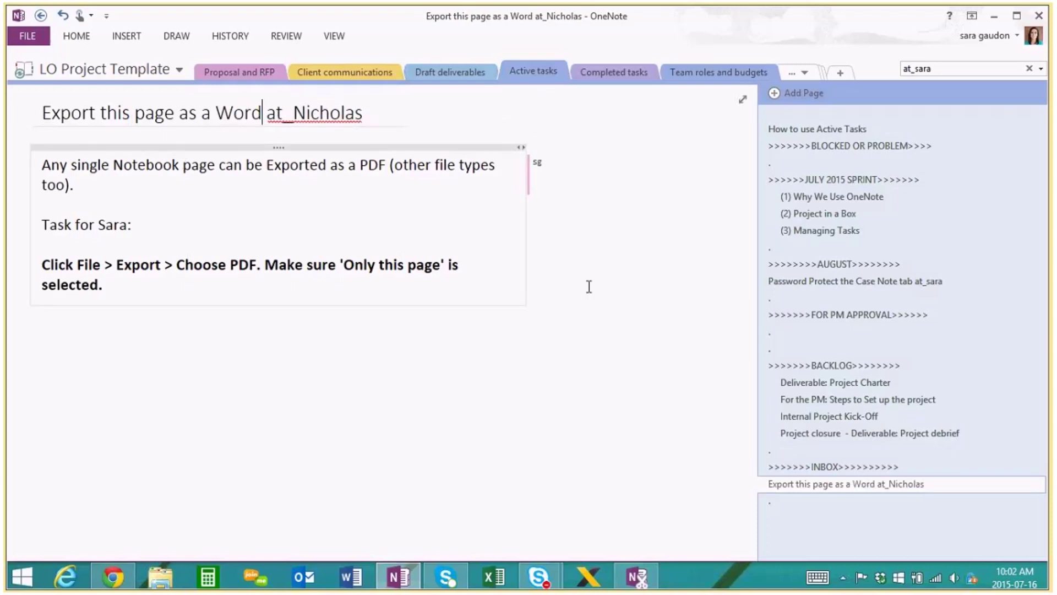
drag(818, 485, 817, 295)
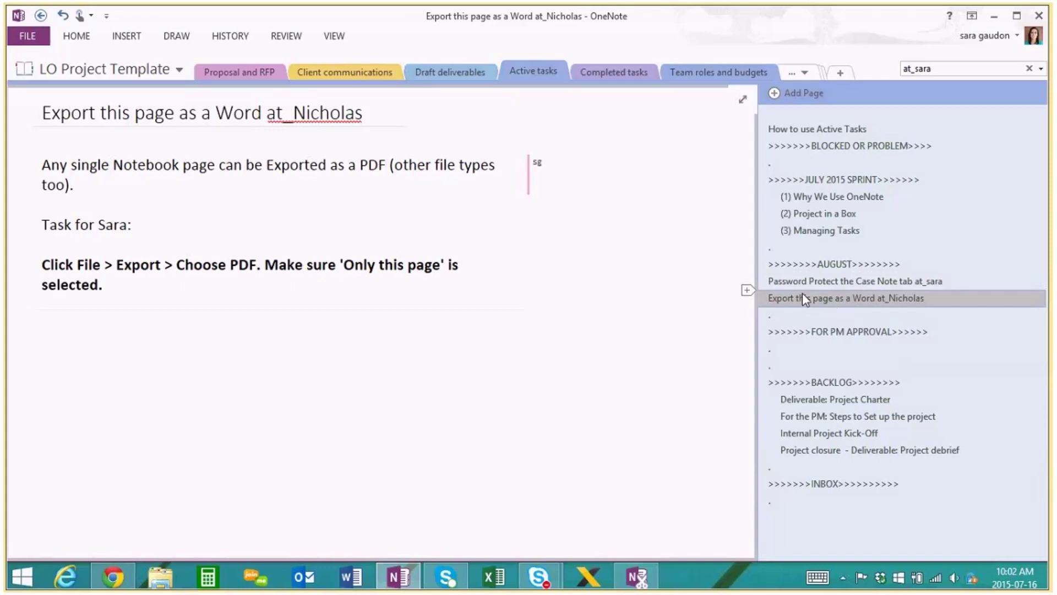
Step: Add "doc" after Word in the page title, and delete the "Task for" line from the body
click(262, 113)
text(doc)
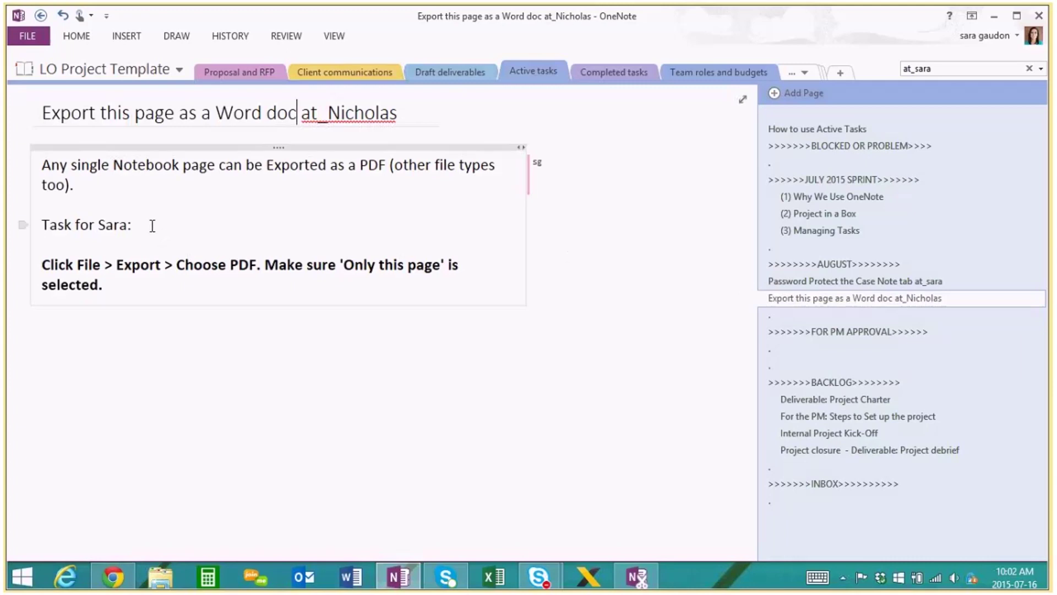
drag(152, 224, 61, 236)
key(Delete)
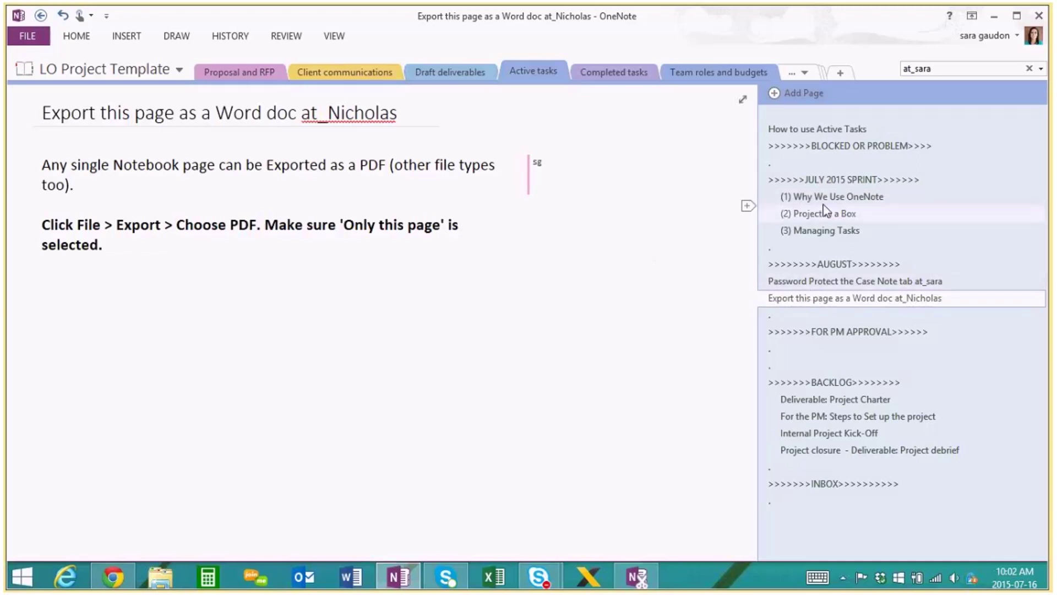
Step: Collapse and re-expand the JULY 2015 SPRINT page group
mouse_move(1035, 183)
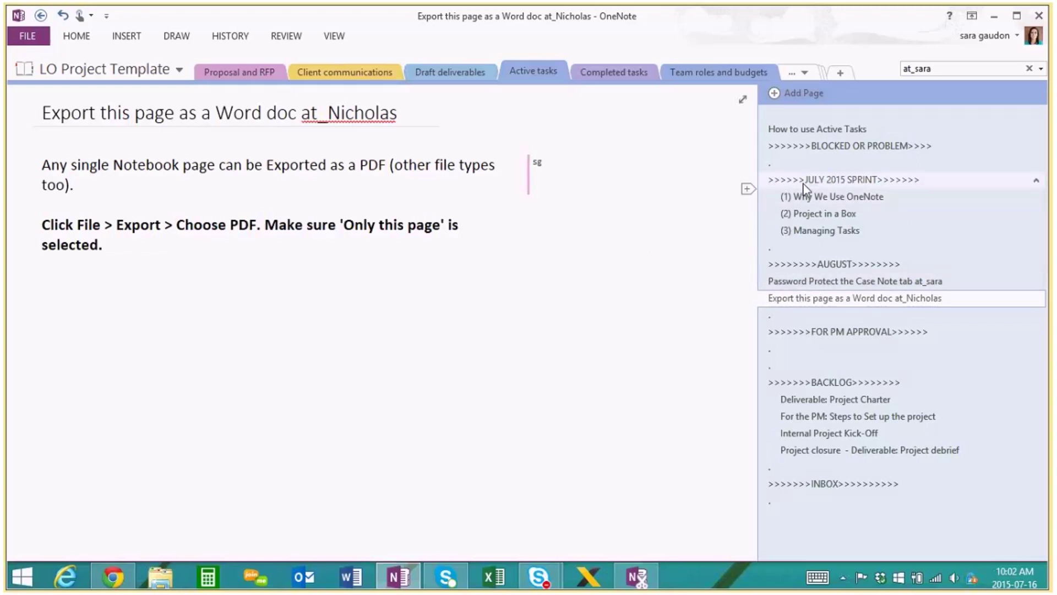
click(1037, 182)
click(1038, 181)
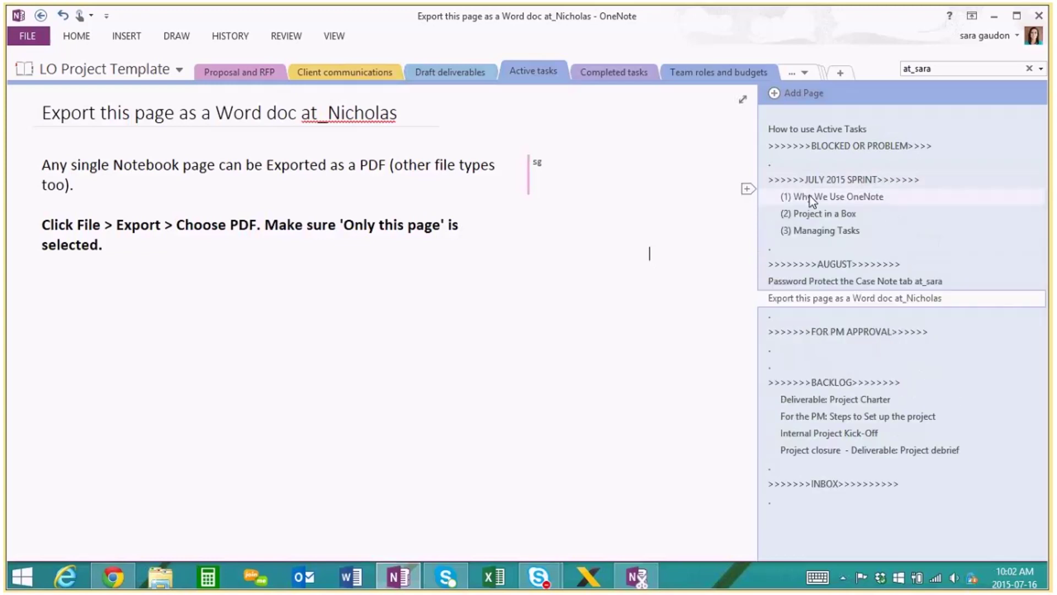
Step: Make the Password Protect the Case Note tab page a subpage of AUGUST, and collapse and re-expand that group
click(792, 279)
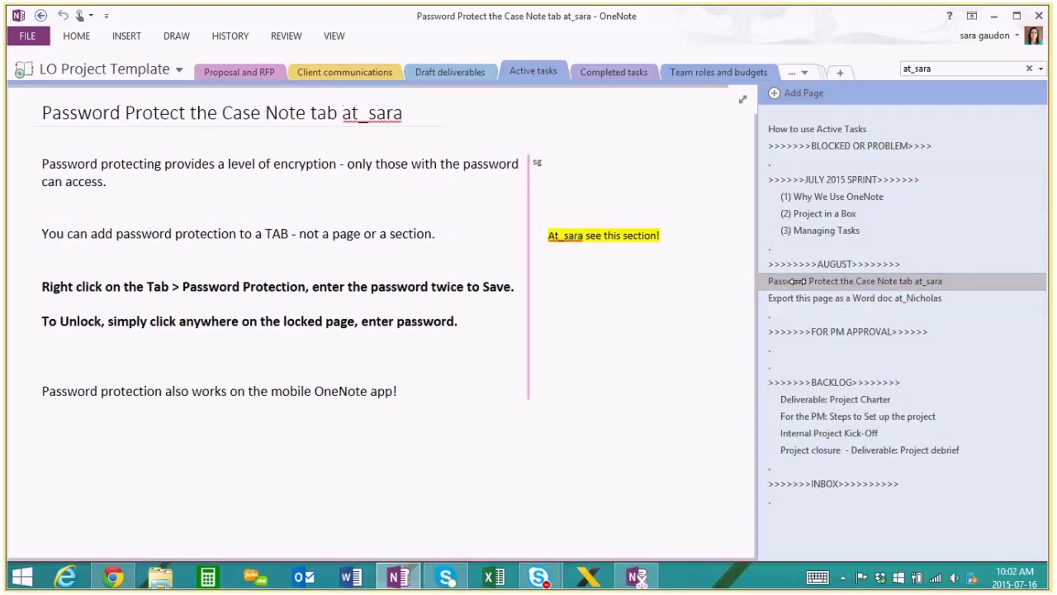
drag(796, 281, 814, 281)
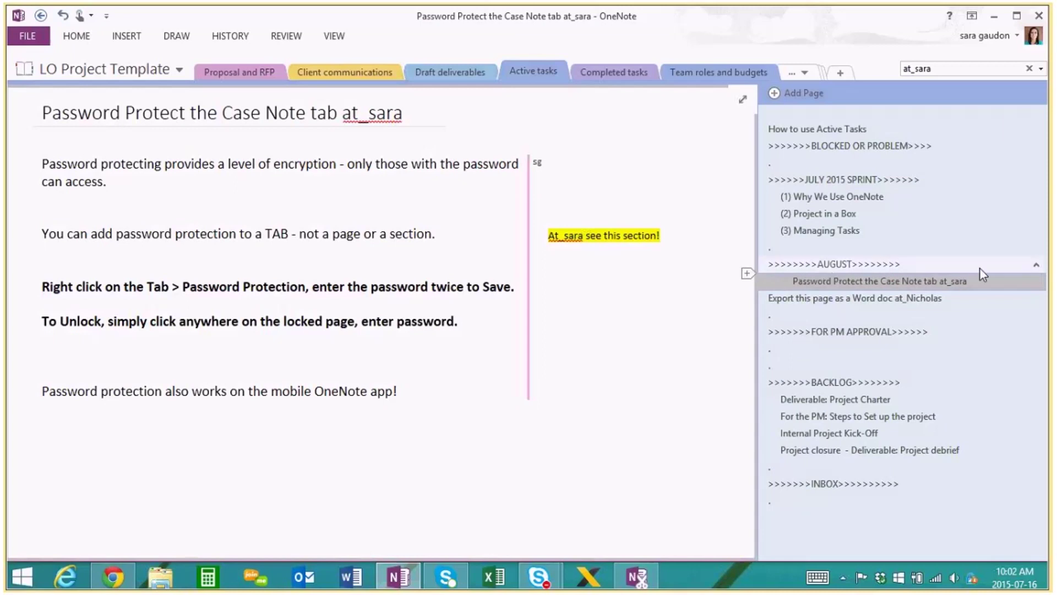
click(1036, 266)
click(1036, 266)
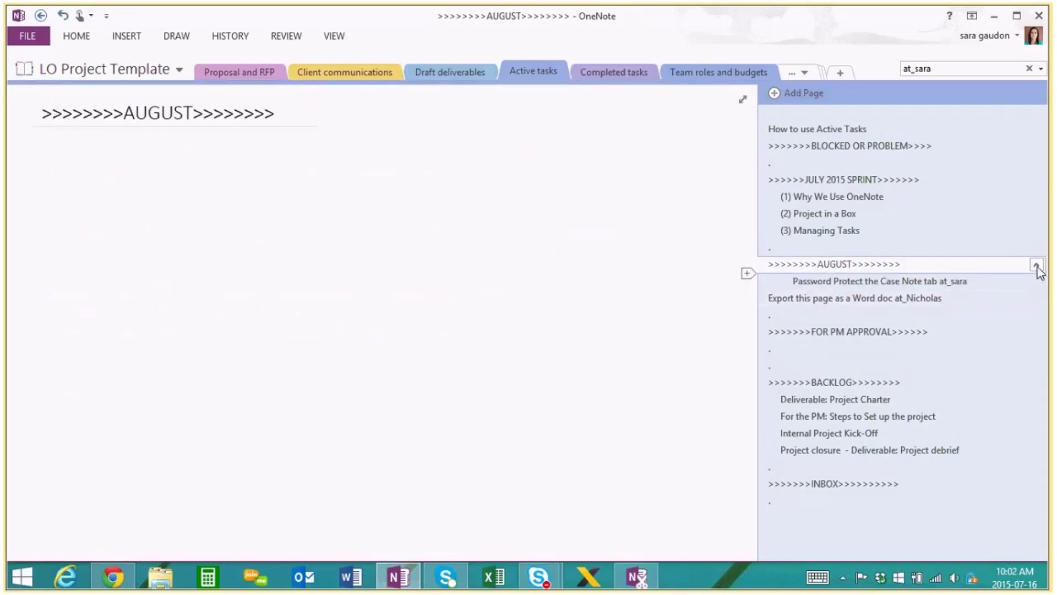
click(1036, 266)
click(1037, 266)
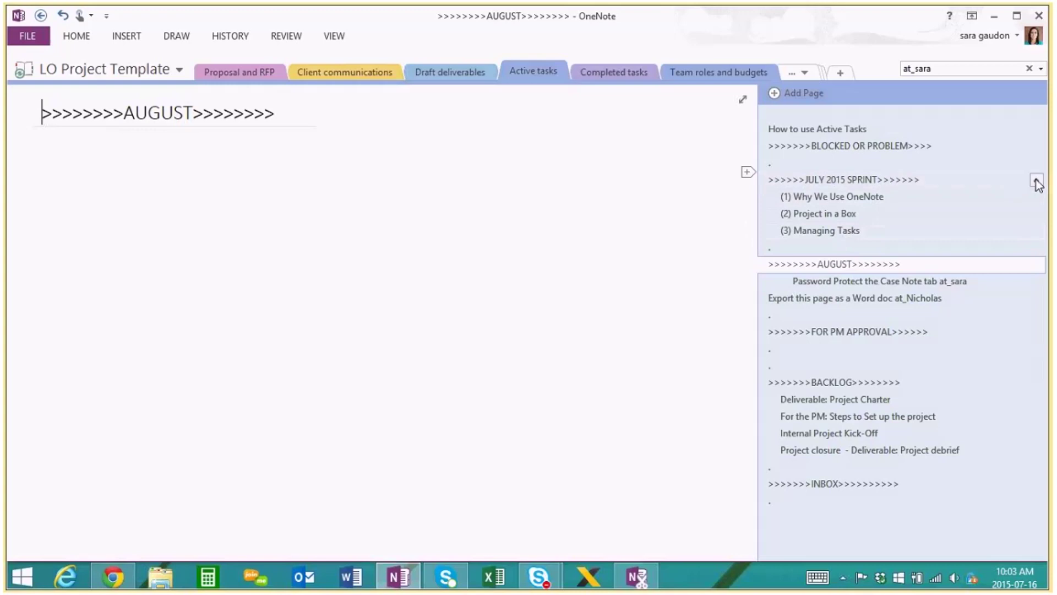
Step: Make the Export this page as a Word doc page a subpage of AUGUST, and collapse the JULY 2015 SPRINT and AUGUST groups
click(1036, 182)
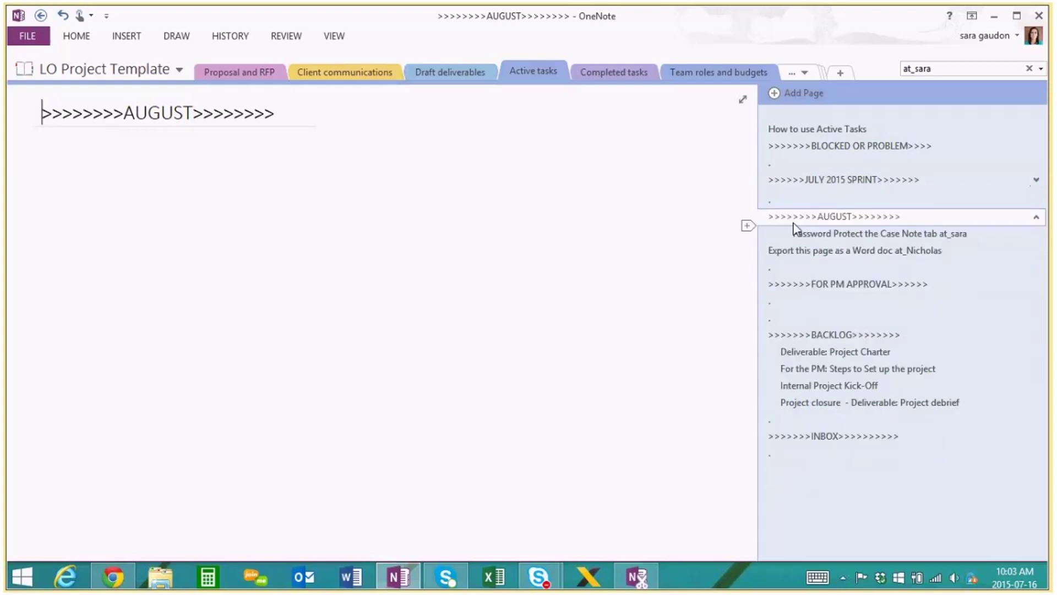
drag(793, 250, 823, 250)
click(1037, 216)
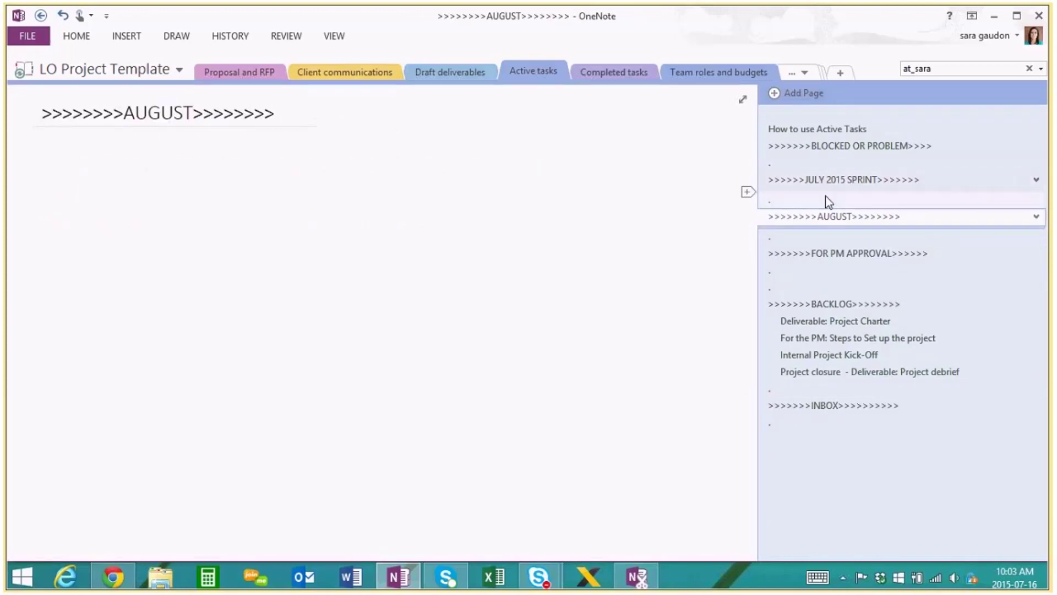
Step: Examine the team members' individual sections in the Personal Notes section group, and return to the notebook's main sections
click(803, 73)
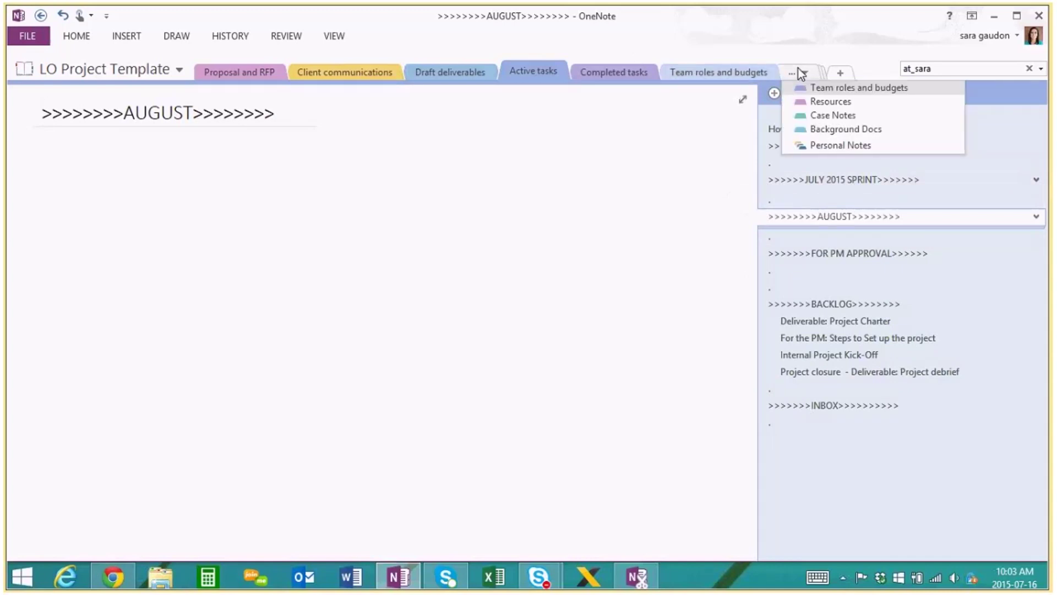
click(830, 147)
click(385, 71)
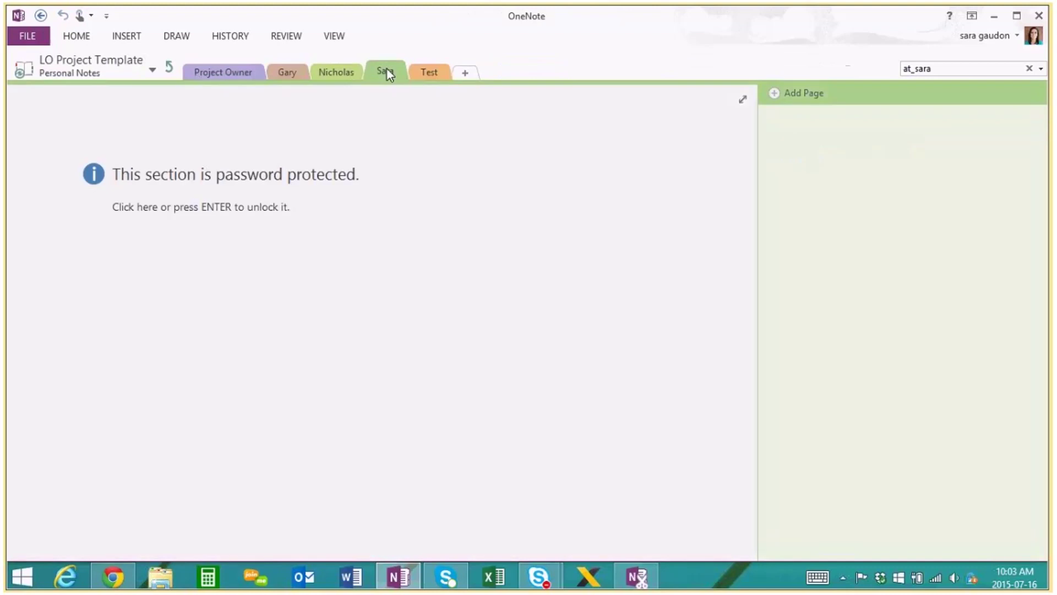
click(344, 72)
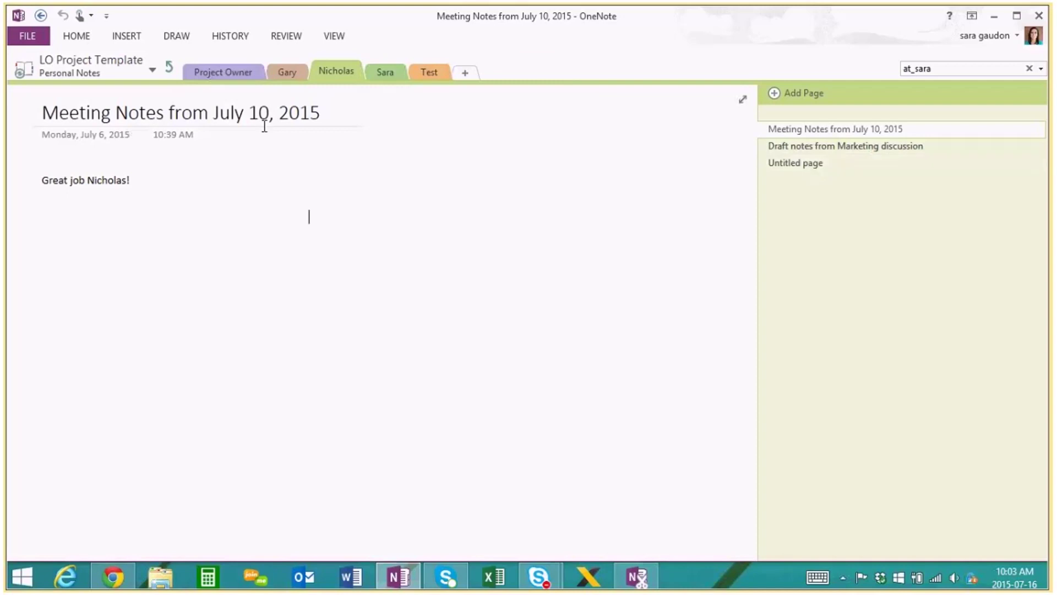
click(215, 76)
click(287, 76)
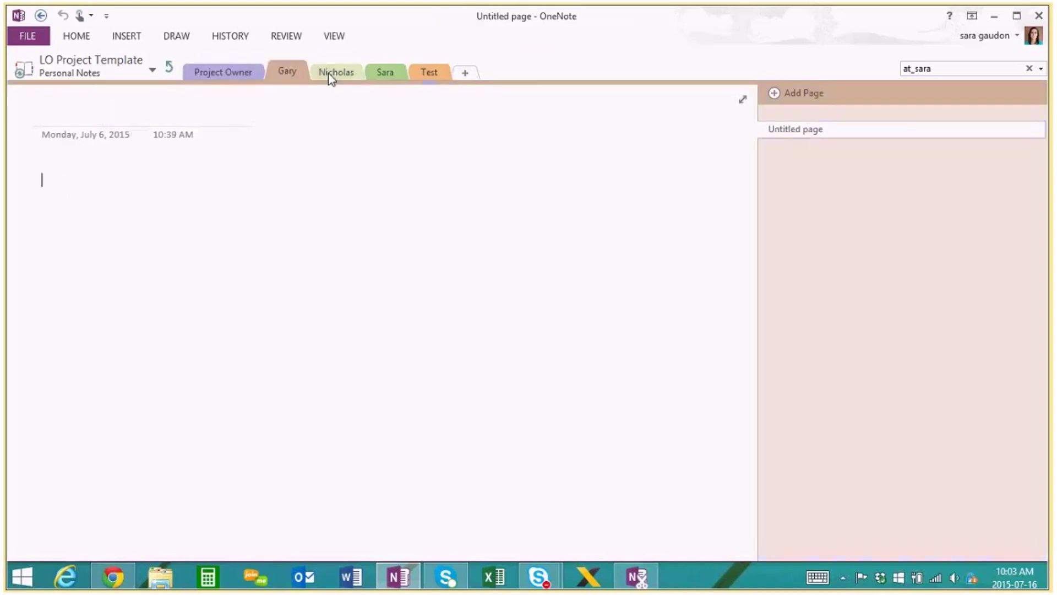
click(328, 73)
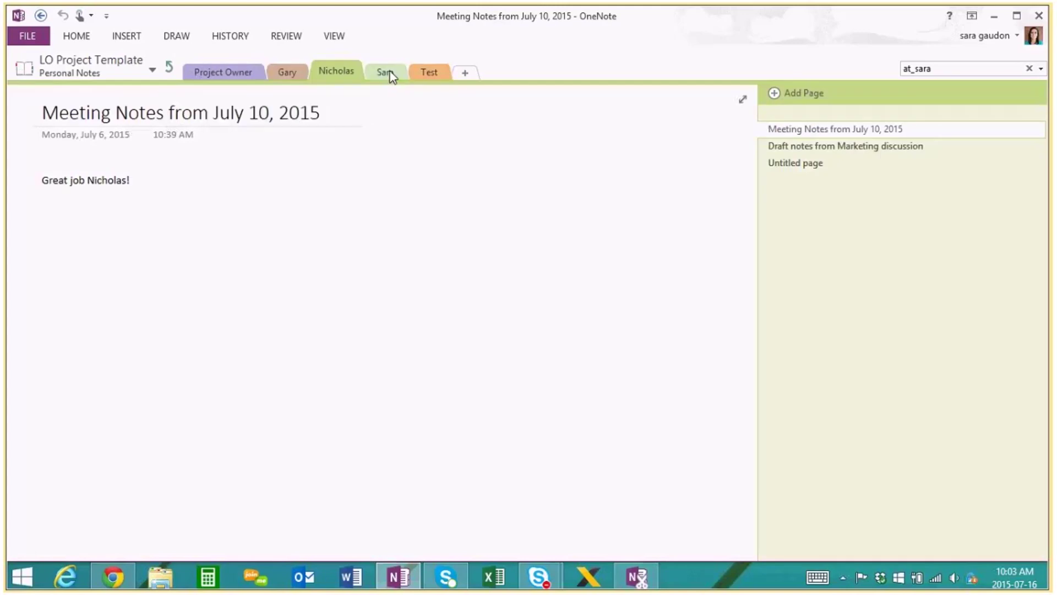
click(391, 75)
click(331, 70)
click(291, 73)
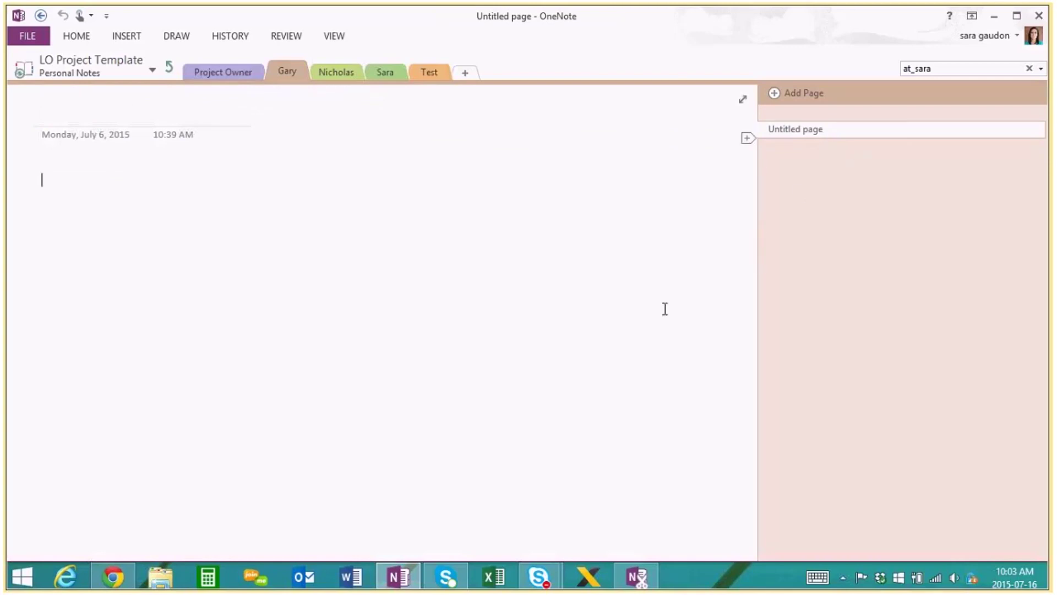
click(170, 68)
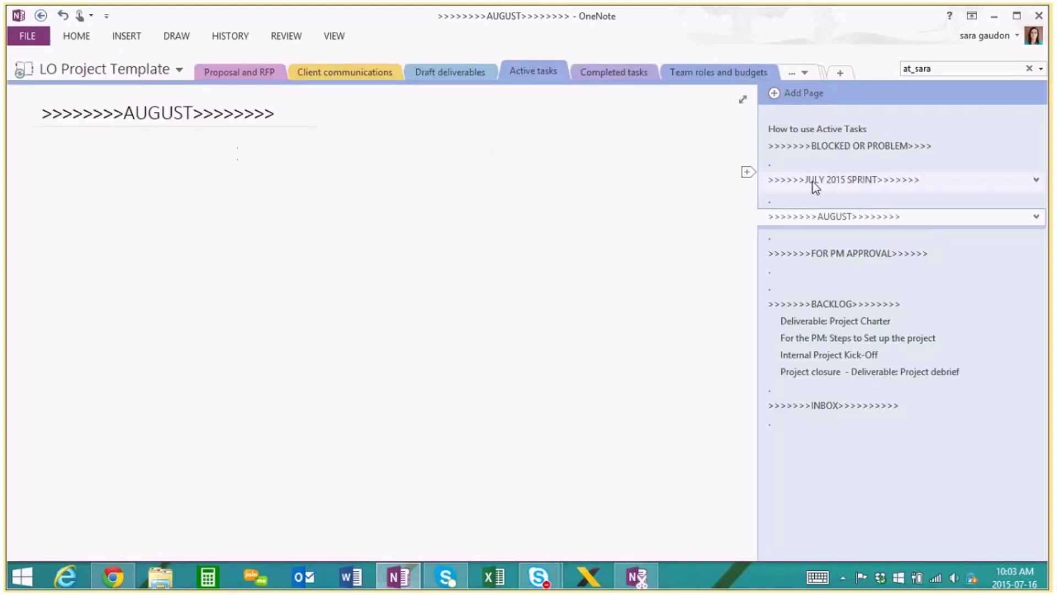
Step: Expand the AUGUST and JULY 2015 SPRINT groups, and promote both task pages under AUGUST back to top-level pages
click(1037, 218)
click(857, 235)
click(853, 248)
click(1031, 182)
click(1037, 180)
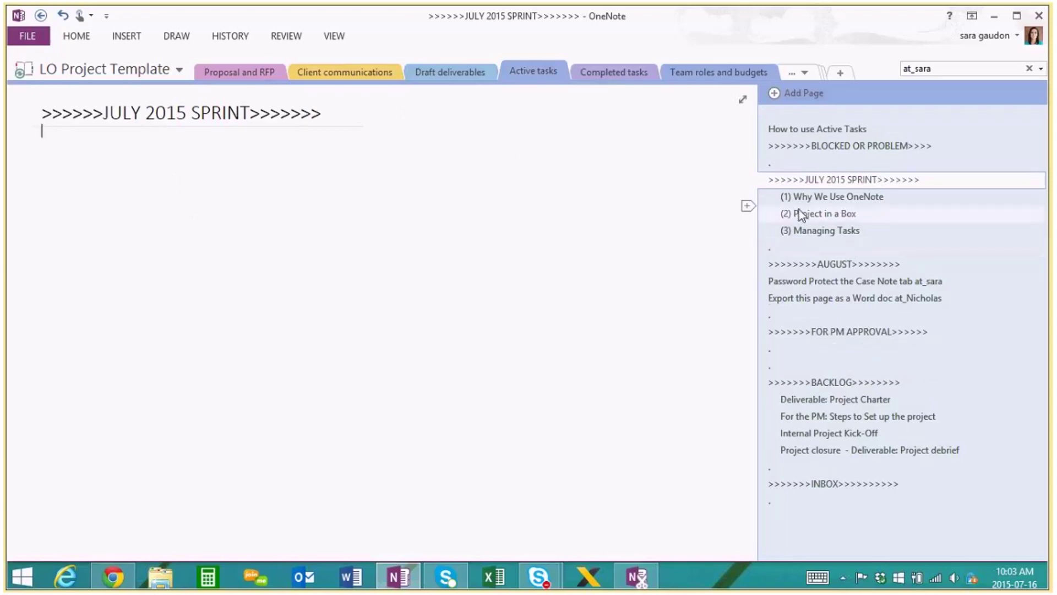
Step: Add to-do checkboxes to the list from Client Communications to Personal Notes on the Project in a Box page
click(840, 214)
drag(148, 370, 34, 234)
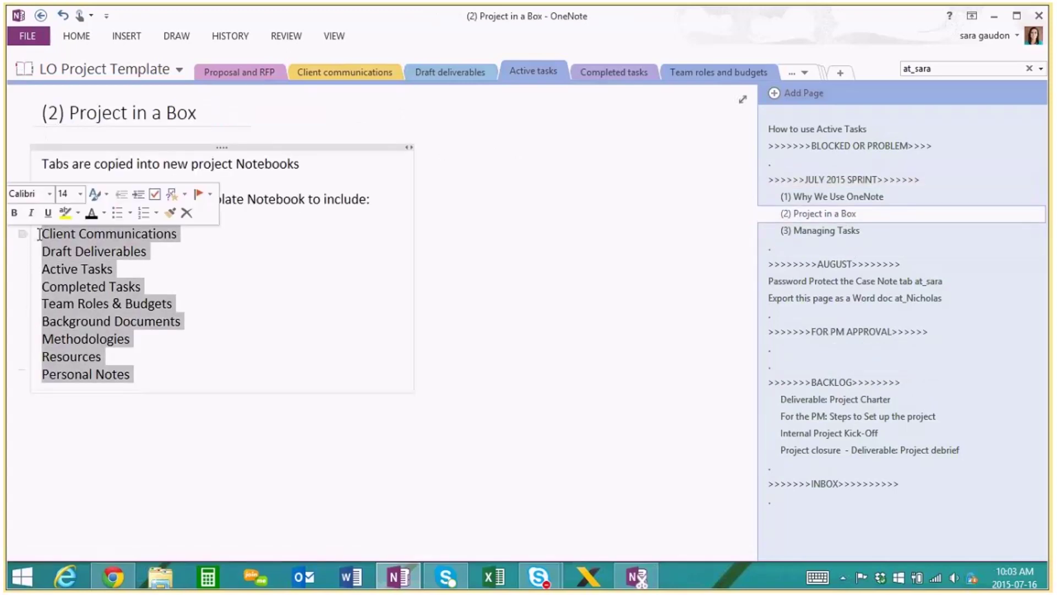
click(155, 194)
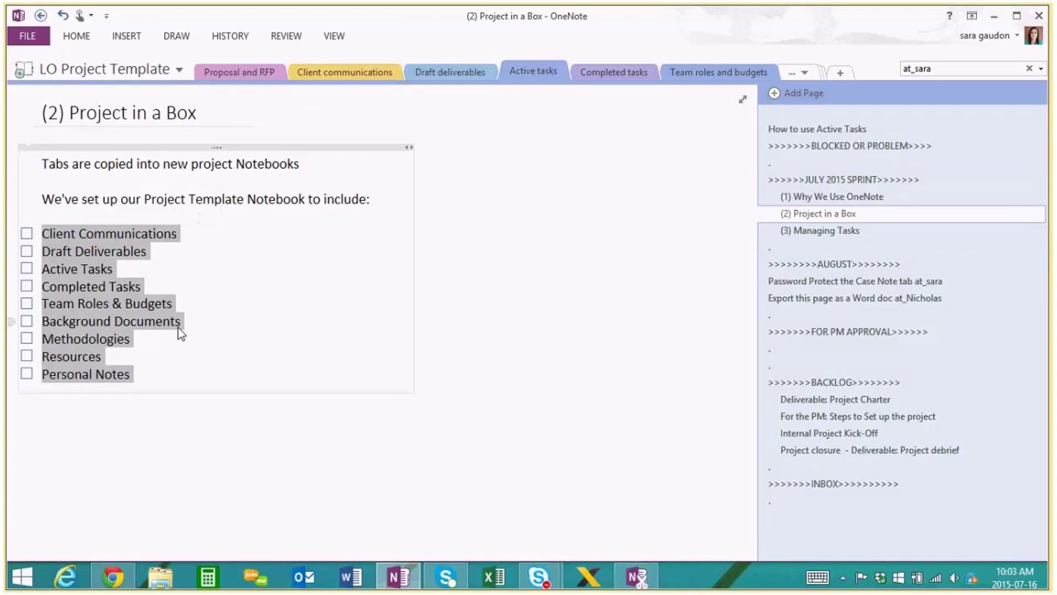
click(161, 372)
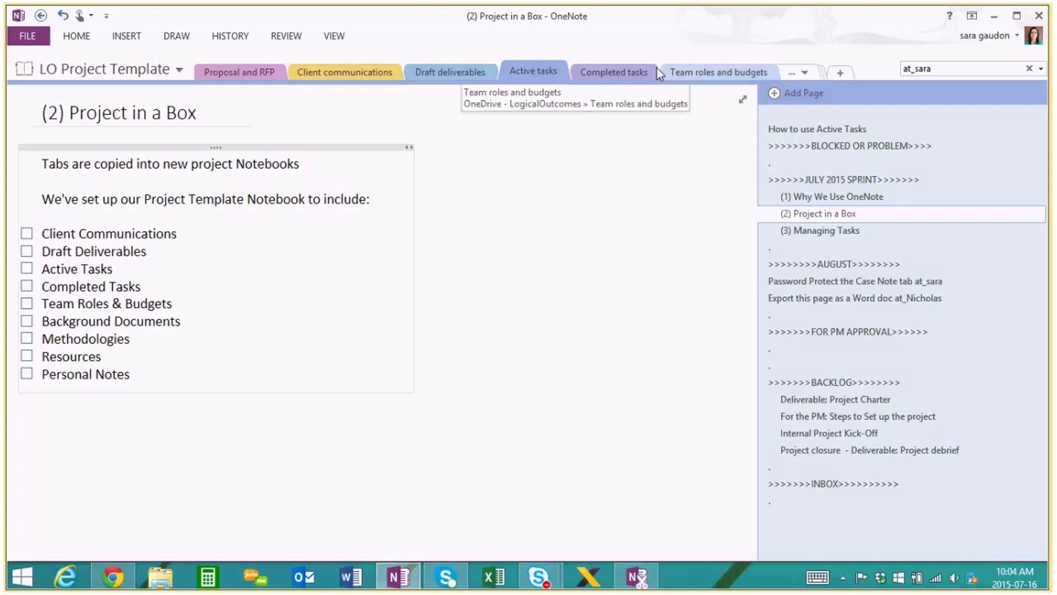
Step: Look through the Team roles and budgets, Resources, and Case Notes sections
click(703, 72)
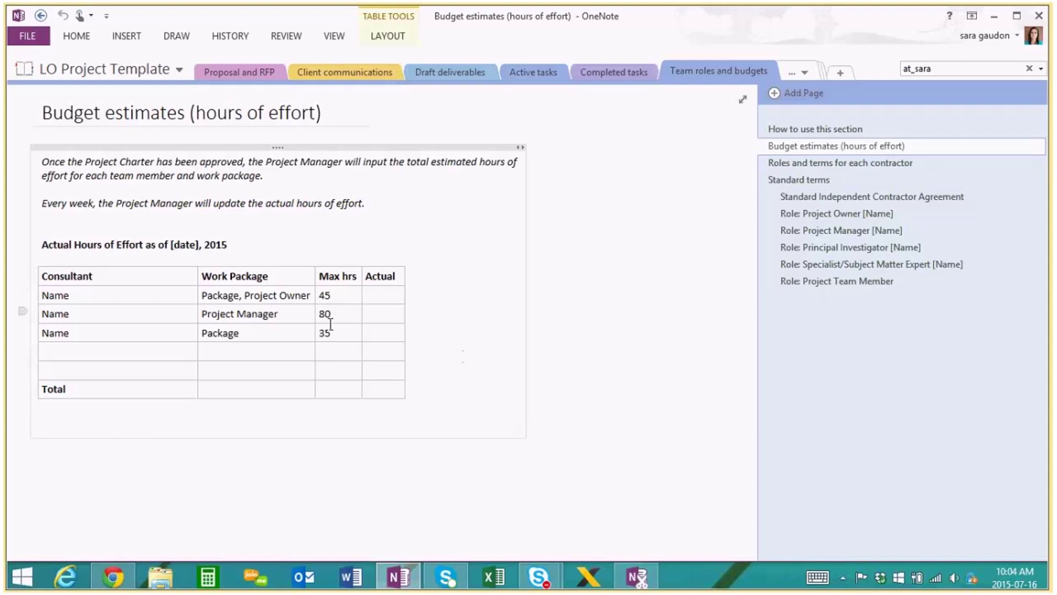
click(803, 73)
click(819, 101)
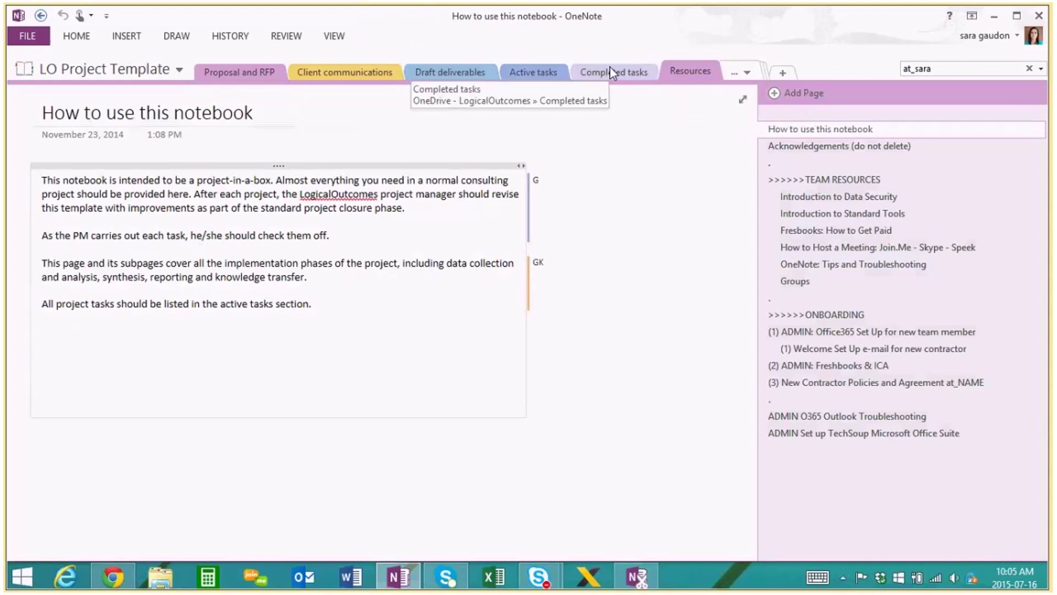
click(740, 71)
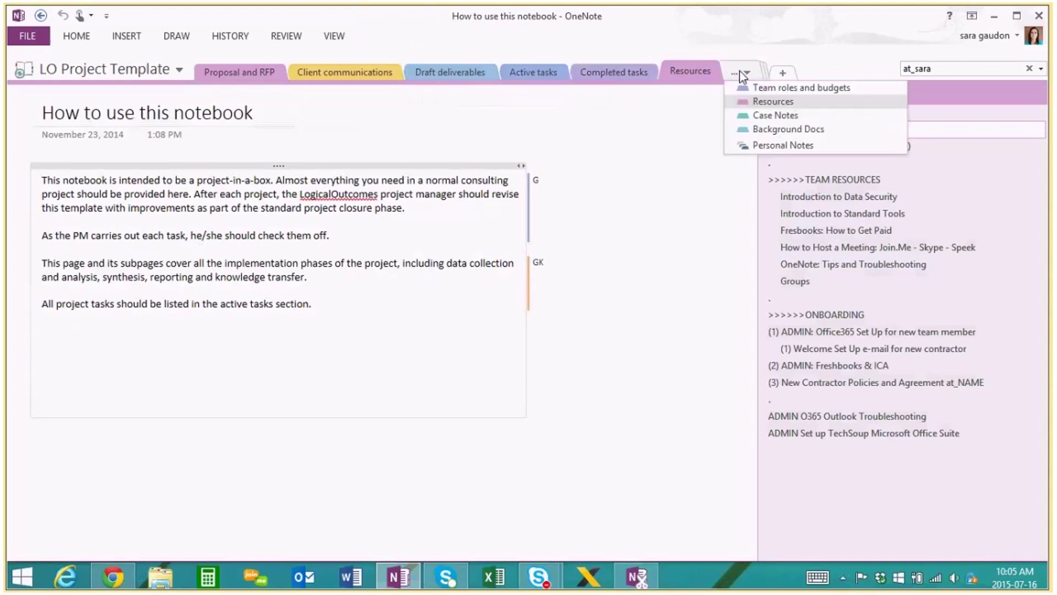
click(775, 116)
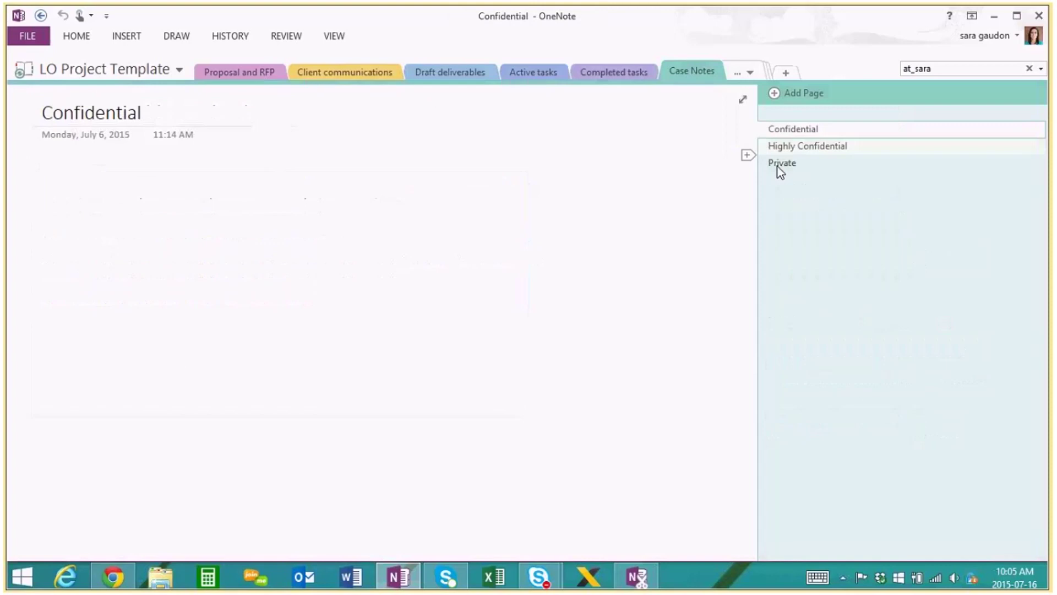
Step: Check the options available for the Case Notes section and open its Highly Confidential page
right_click(688, 71)
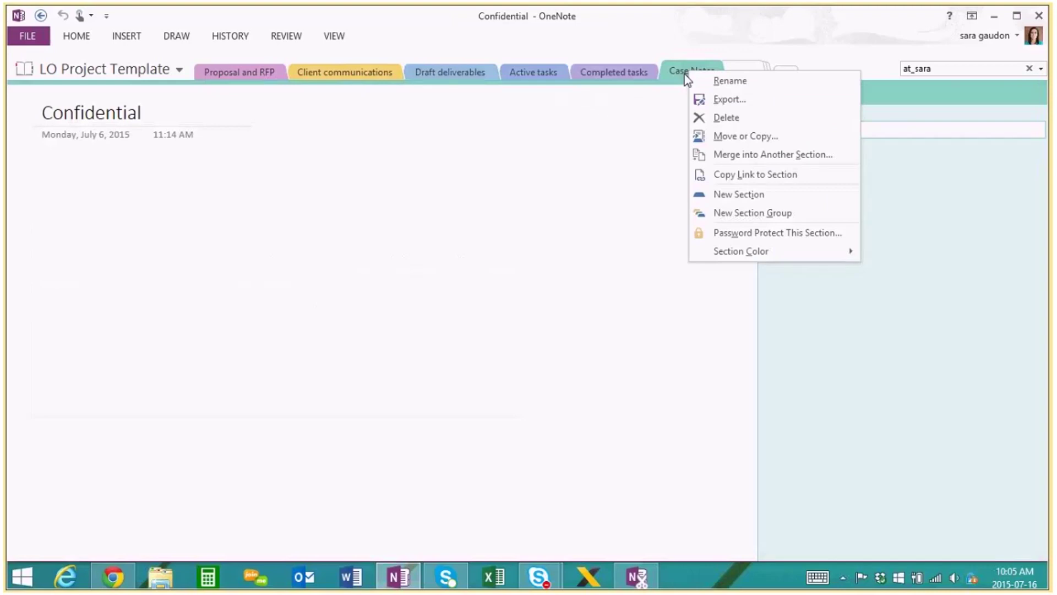
click(505, 101)
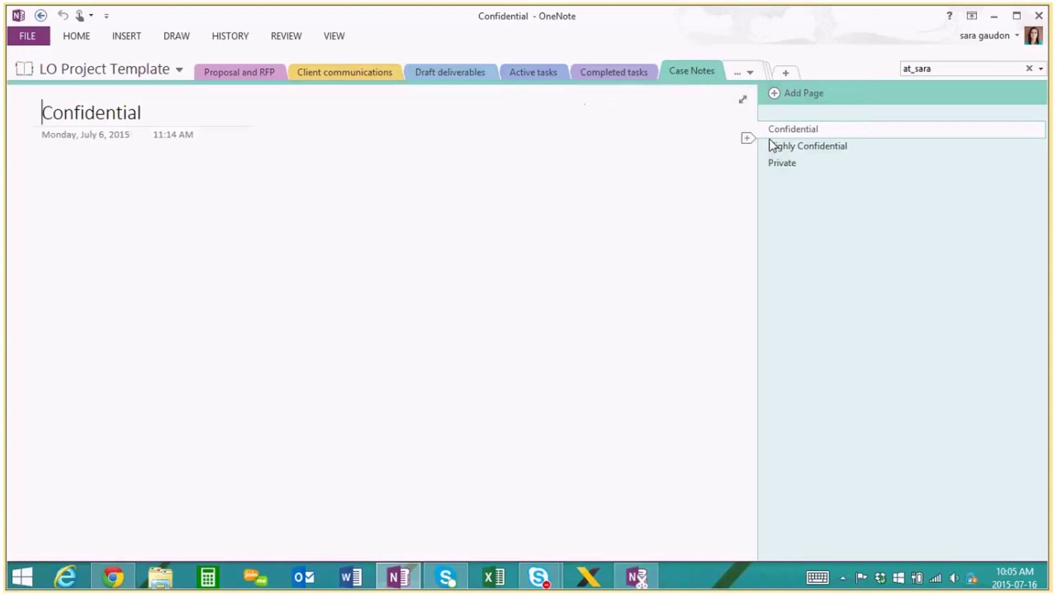
right_click(691, 73)
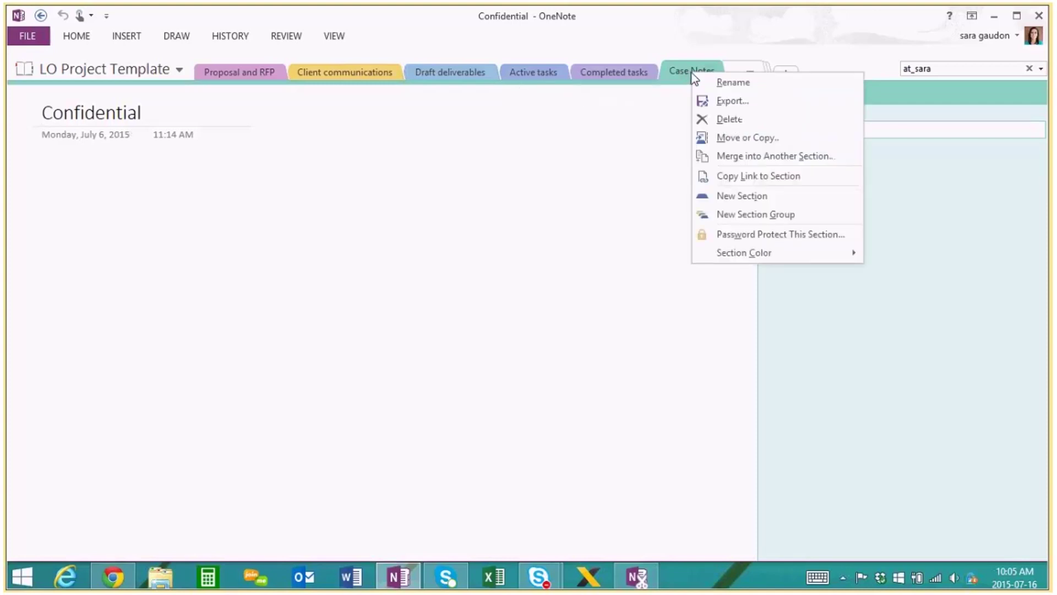
click(678, 101)
click(802, 146)
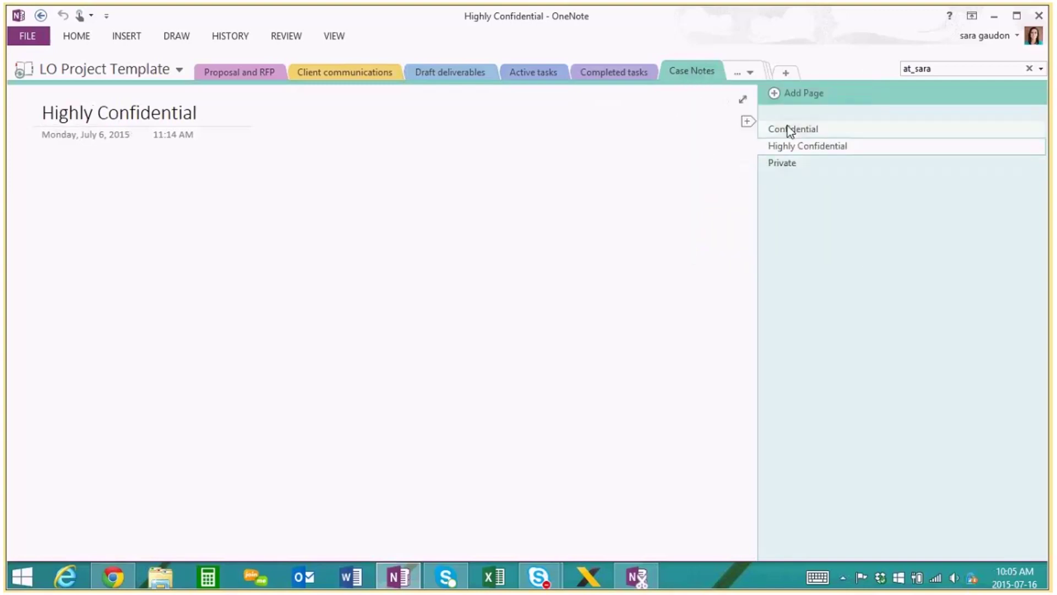
Step: Password-protect the Case Notes section by entering and confirming a section password, and delete its existing unprotected backups
right_click(693, 70)
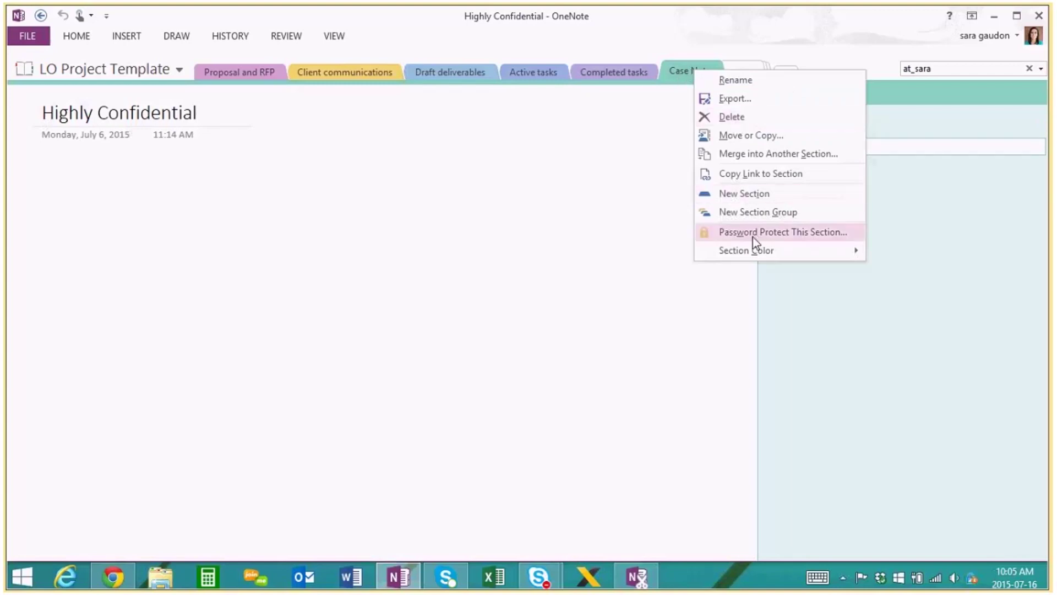
click(709, 237)
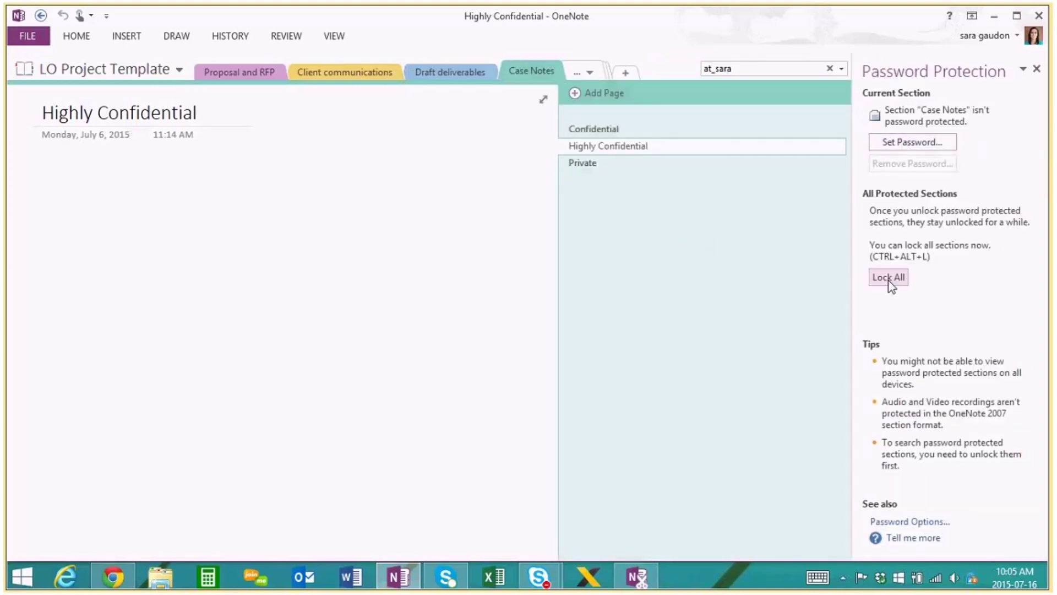
click(898, 142)
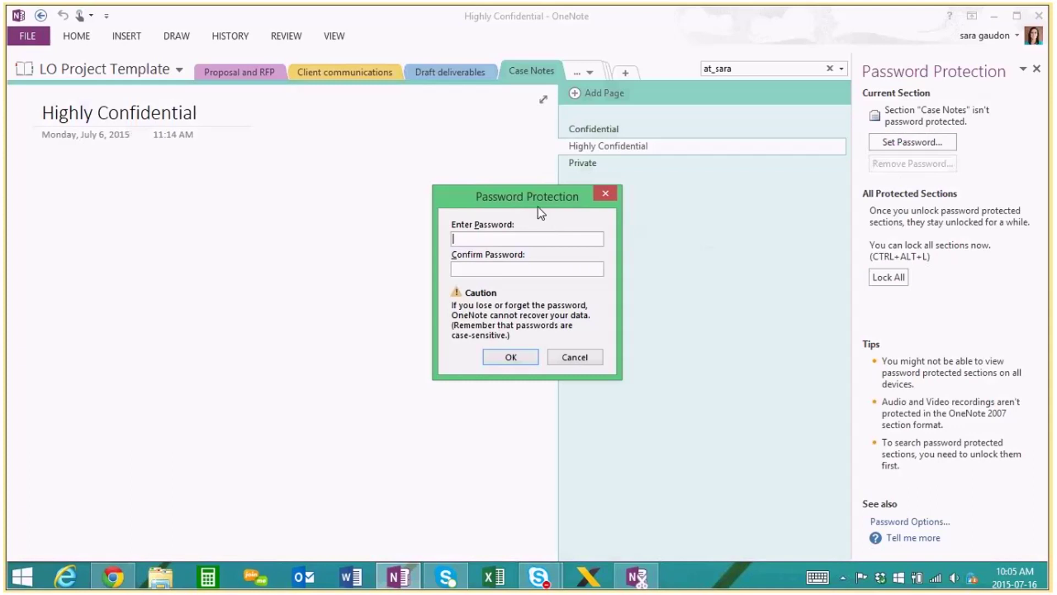
text(****)
key(Tab)
text(****)
click(514, 358)
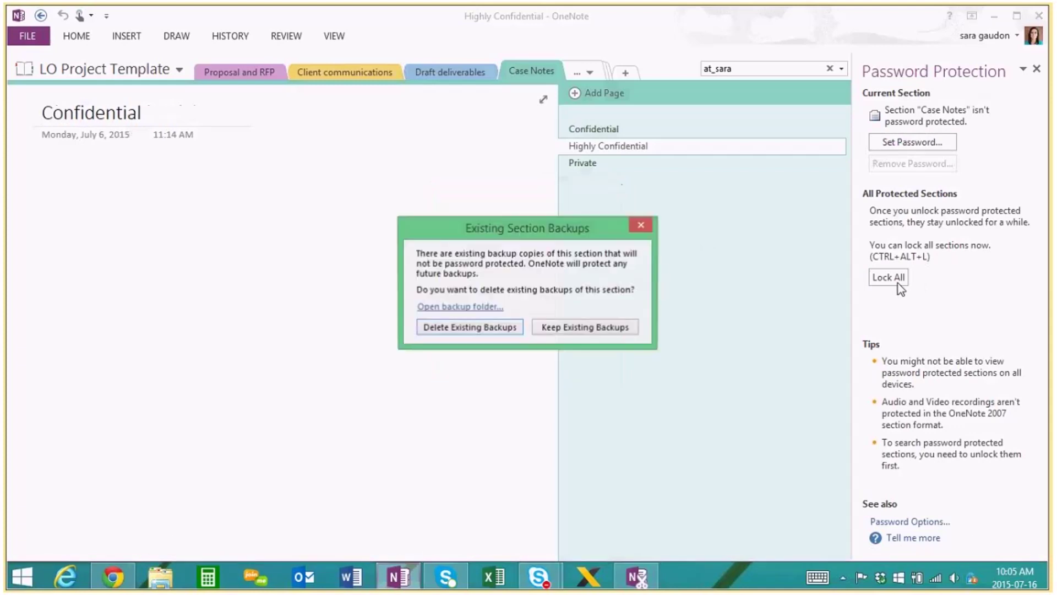
click(484, 327)
Step: Lock all protected sections, unlock Case Notes by entering the section password, and dismiss the password protection settings
click(888, 277)
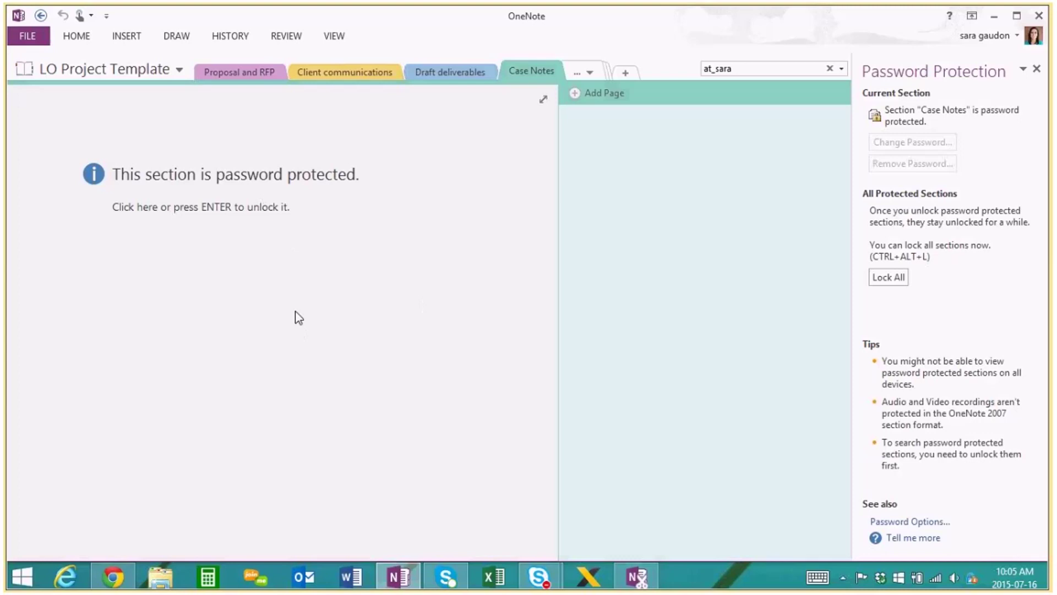
click(214, 243)
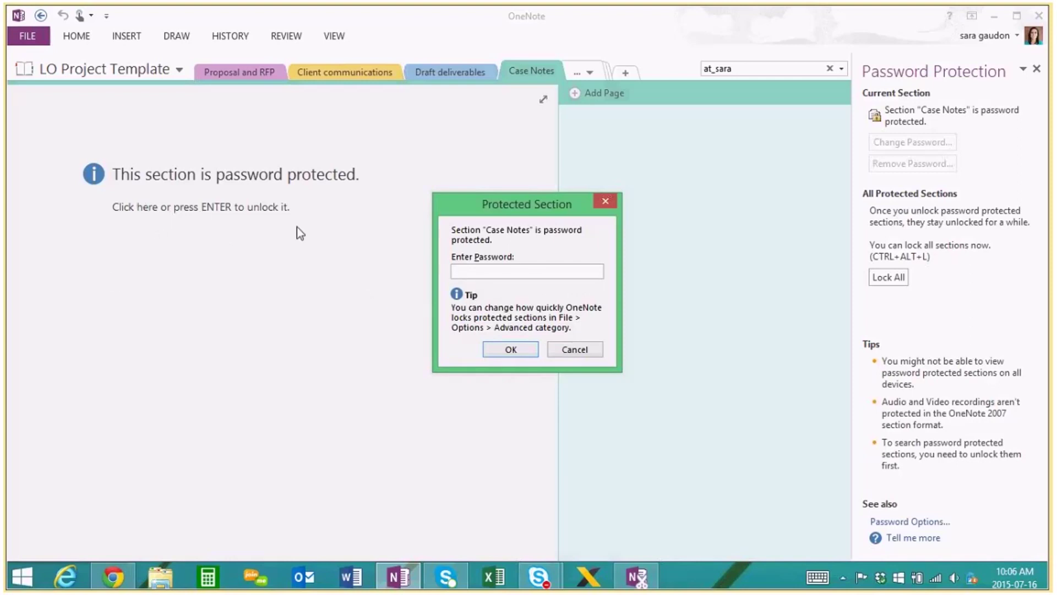
text(•••••)
key(Return)
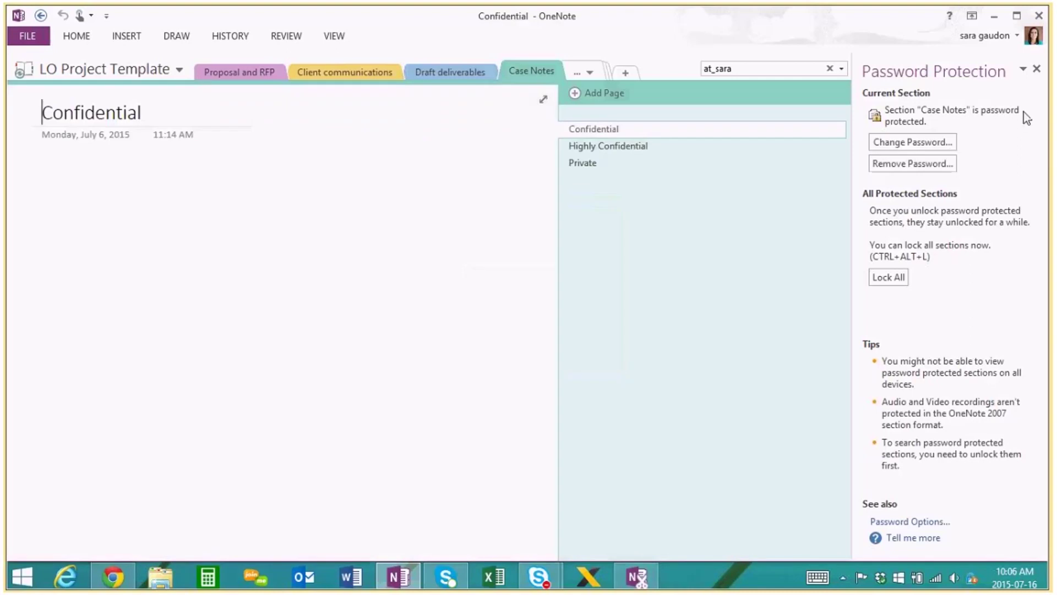
click(1037, 70)
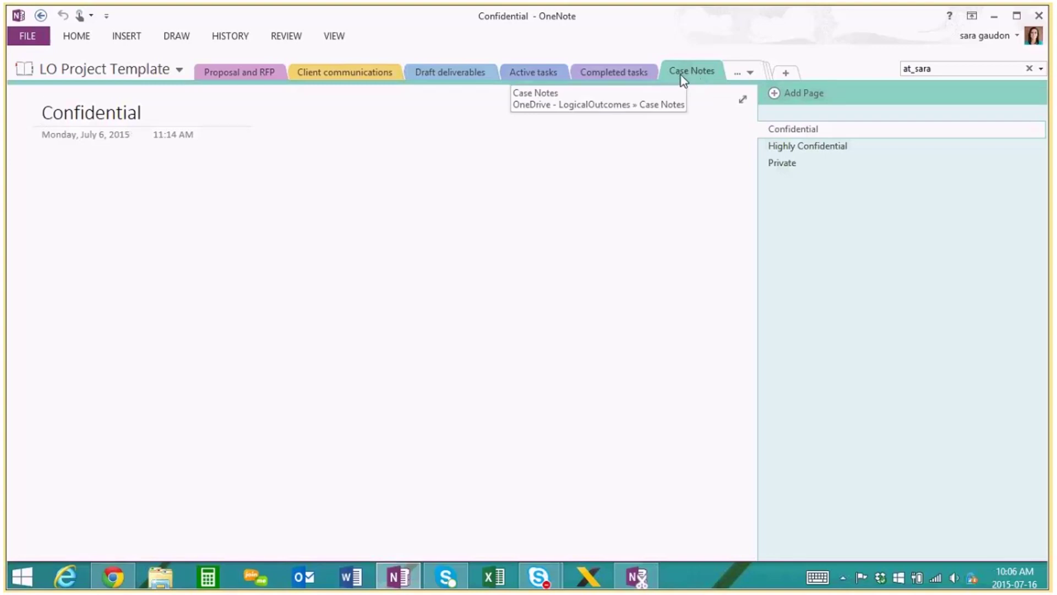
Step: View the Resources section's How to use this notebook page and return to the Case Notes section
click(746, 73)
click(775, 100)
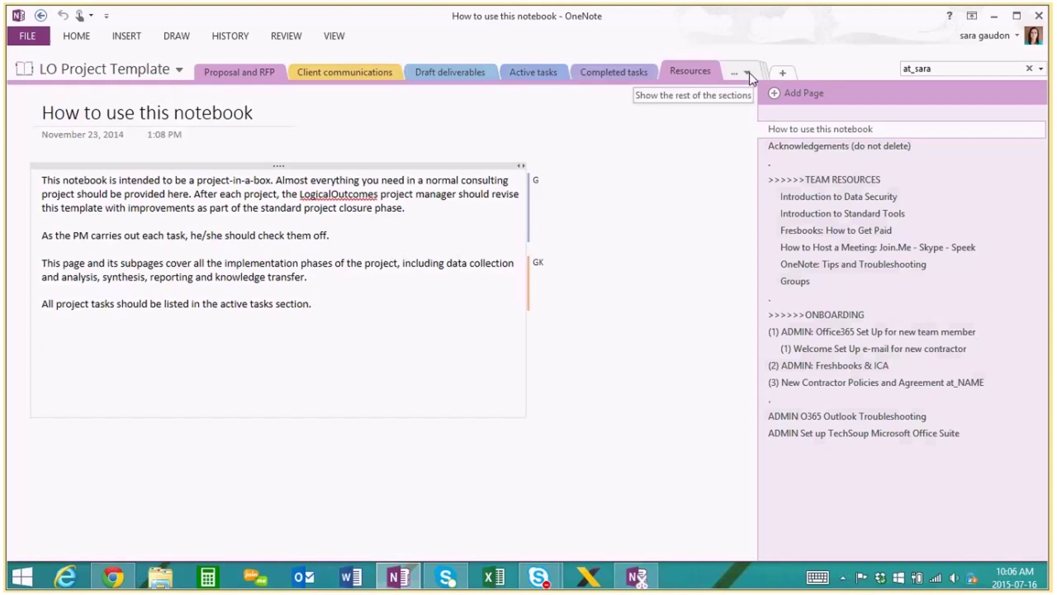
click(747, 72)
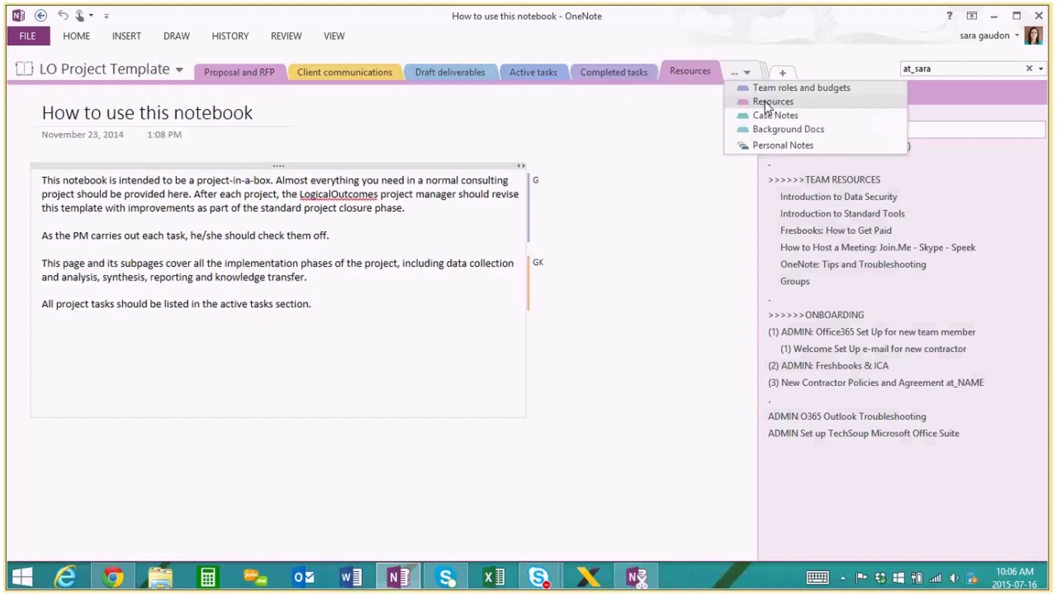
click(775, 114)
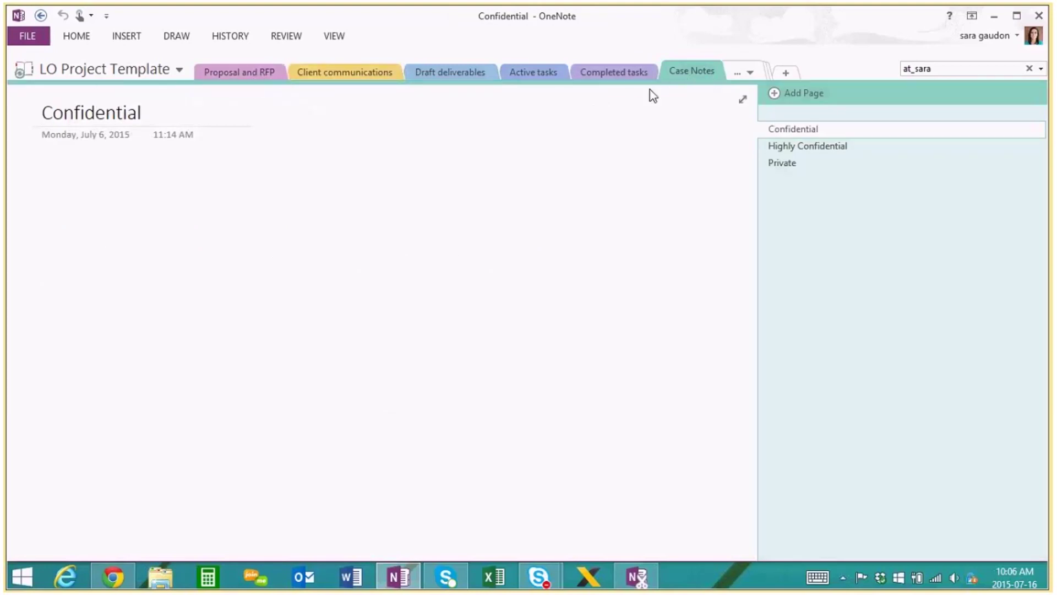
Step: Look through the Client communications, Draft deliverables, Active tasks and Completed tasks sections, returning to Case Notes
click(300, 75)
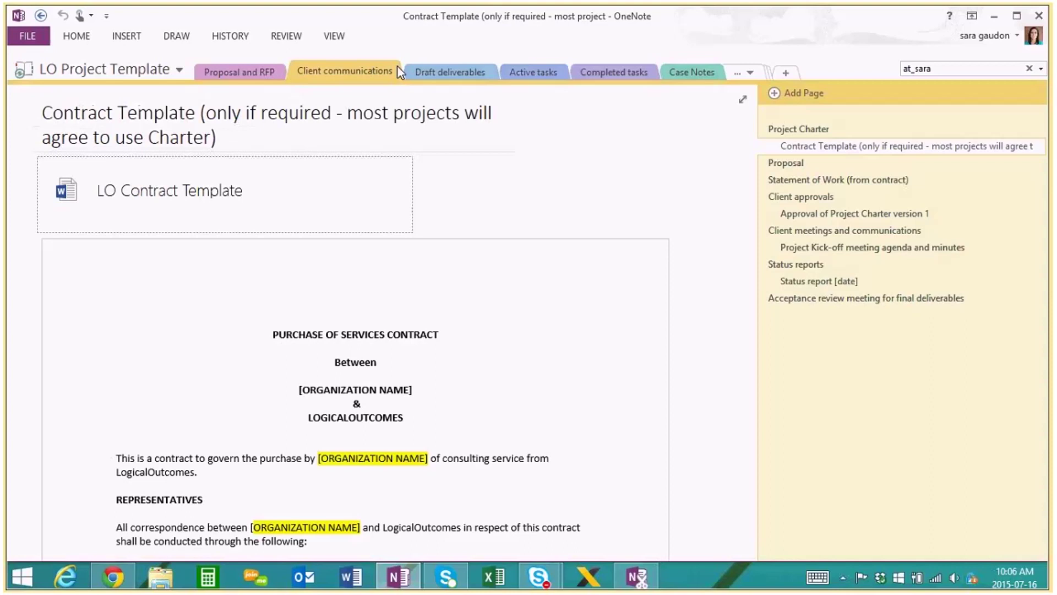
click(461, 74)
click(550, 72)
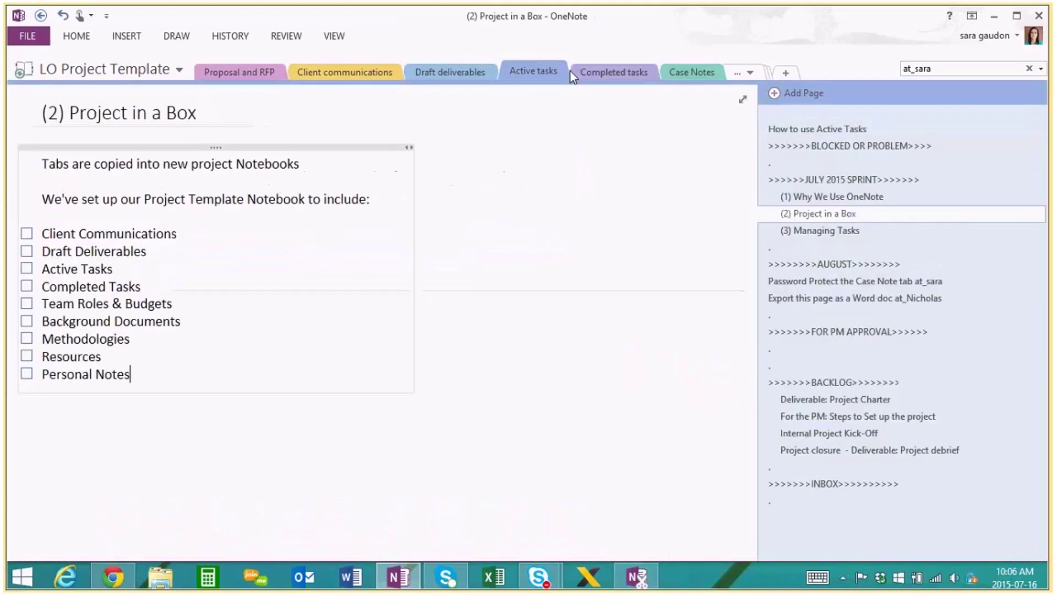
click(597, 72)
click(703, 75)
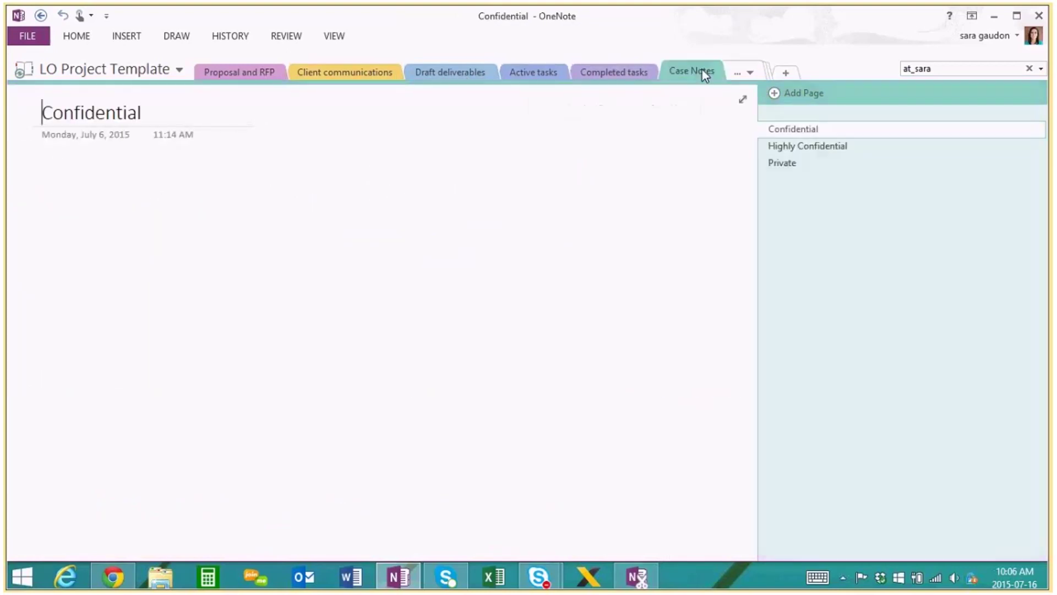
click(606, 71)
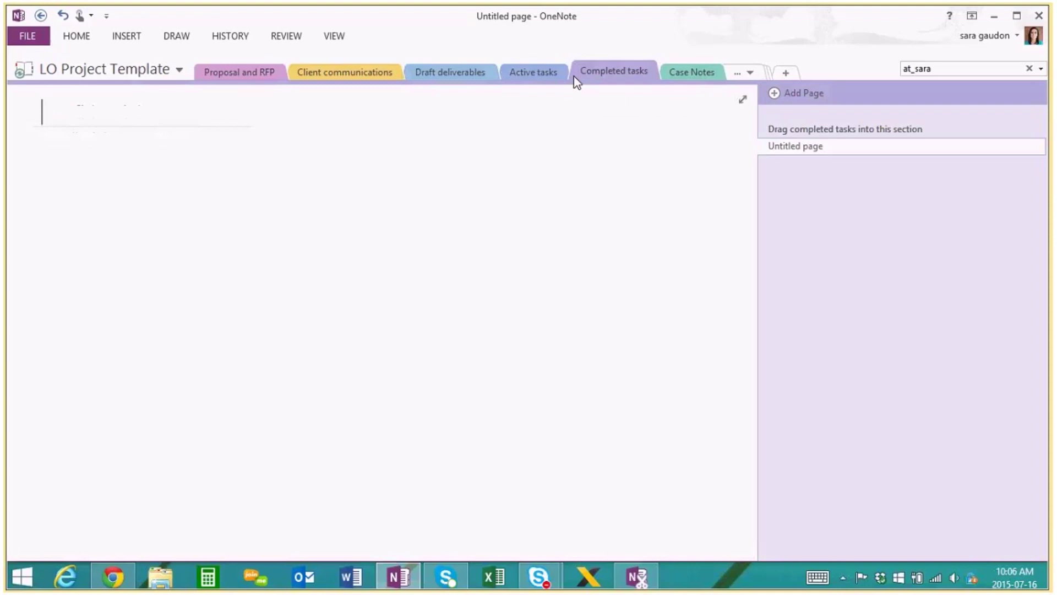
click(536, 72)
click(457, 73)
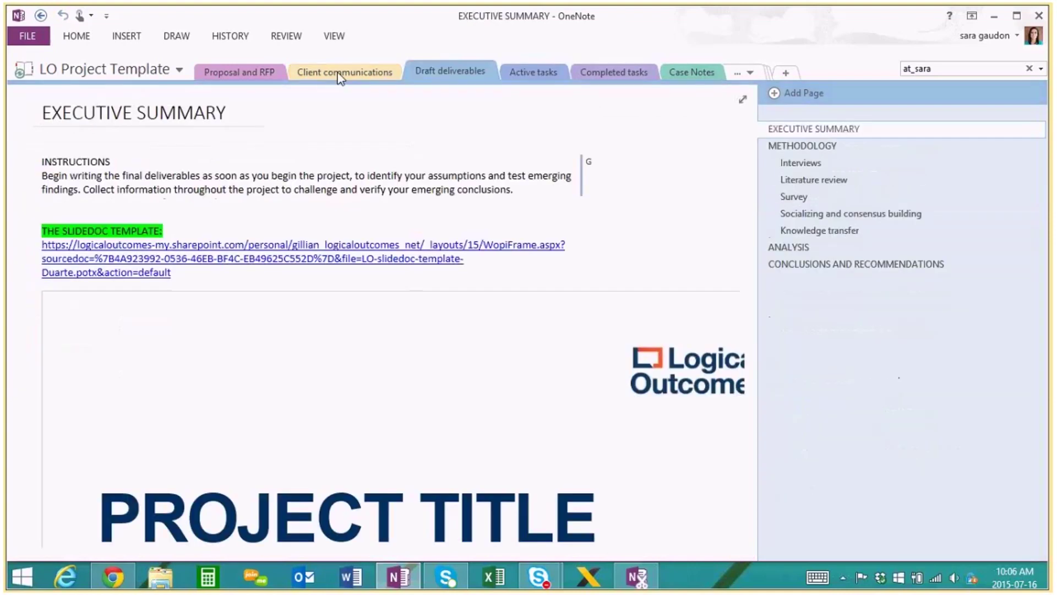
click(340, 76)
click(709, 82)
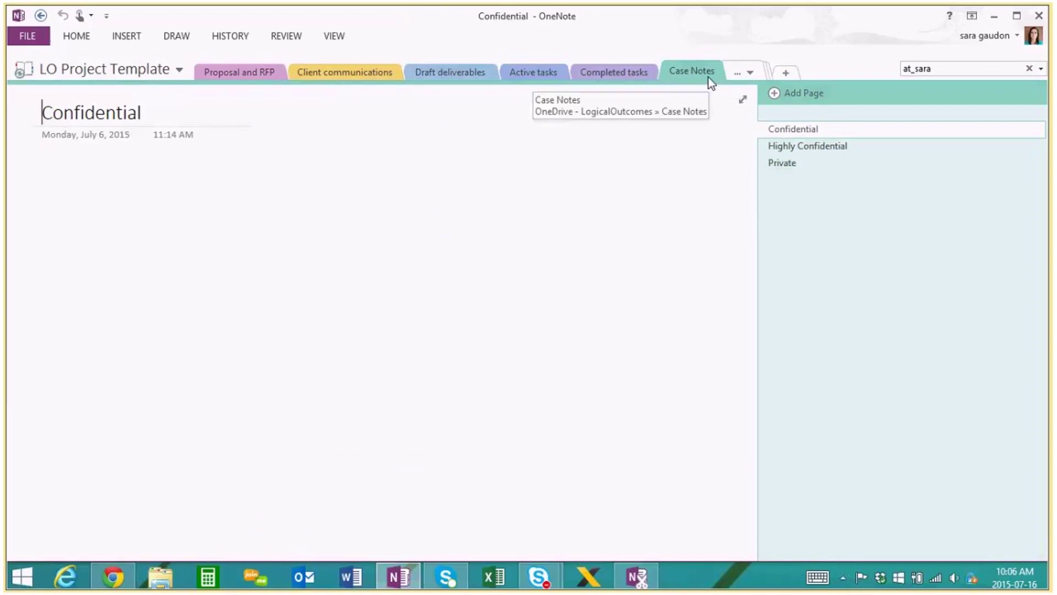
Step: Browse the Resources section's pages on data security, hosting meetings, OneNote tips and how to use this notebook
click(750, 73)
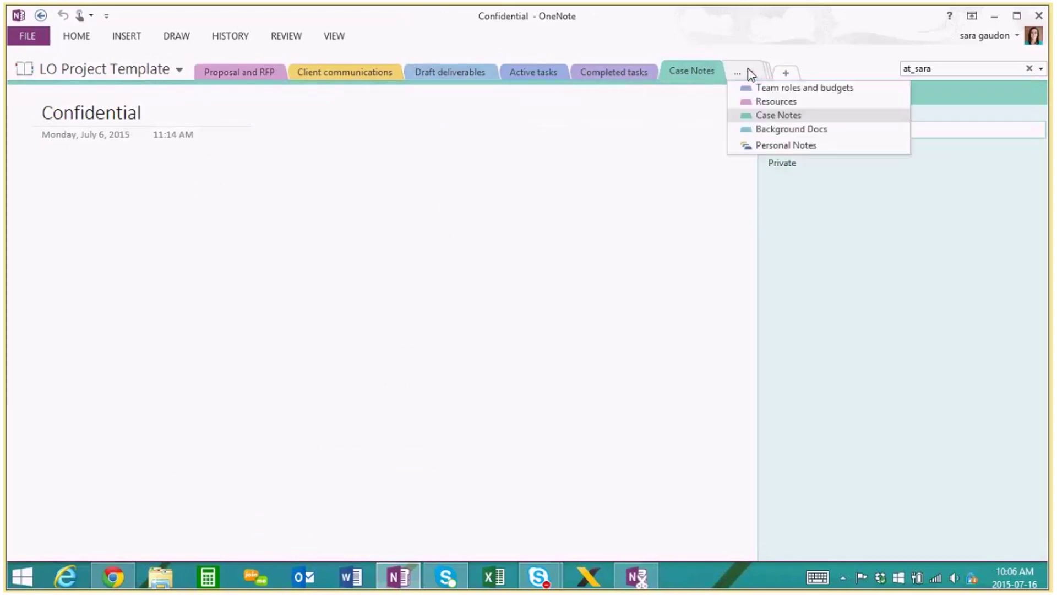
click(774, 101)
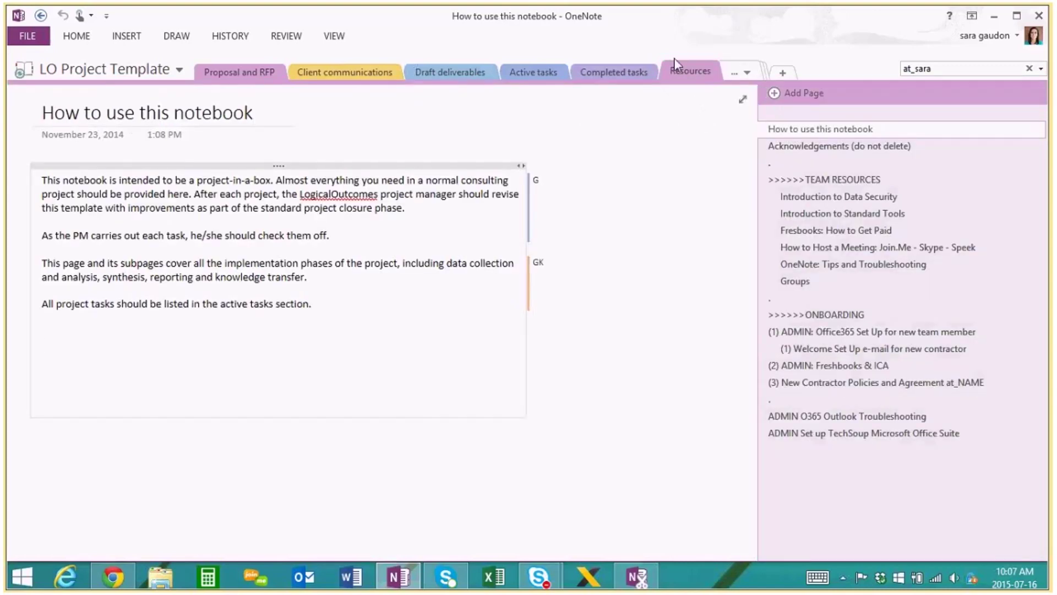
click(850, 197)
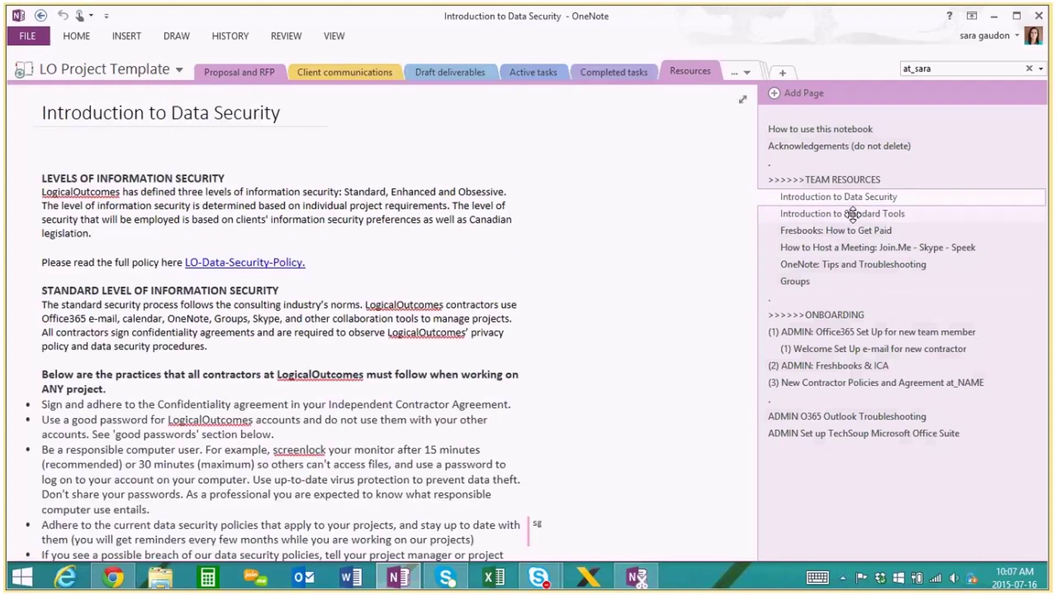
click(858, 248)
click(845, 263)
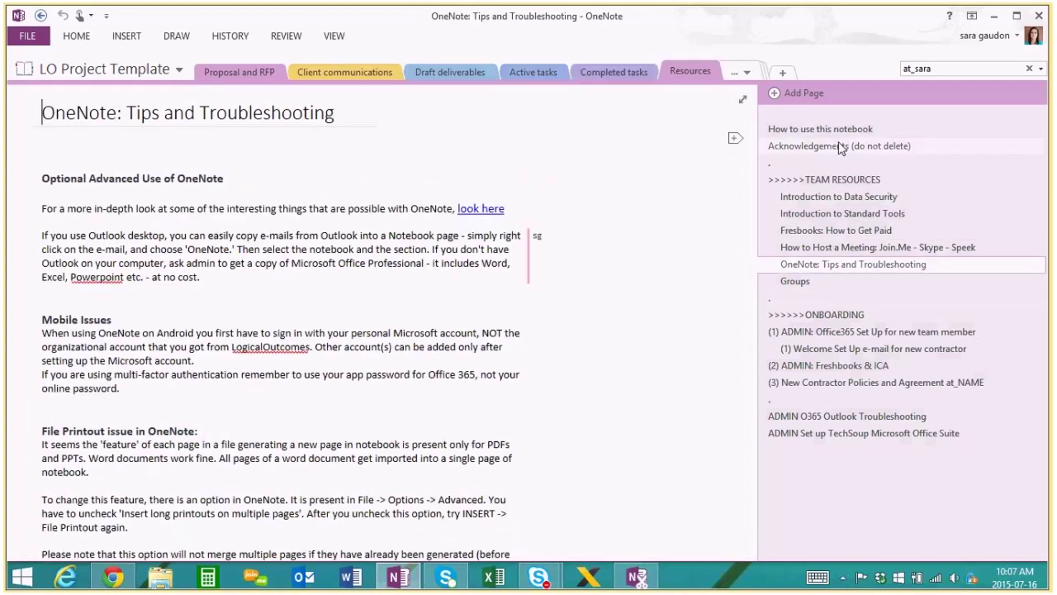
click(804, 131)
Step: Examine the Background Docs section's attached PDFs on Gavi Indicators Background and its Definition_of_performance_indicators page
click(741, 73)
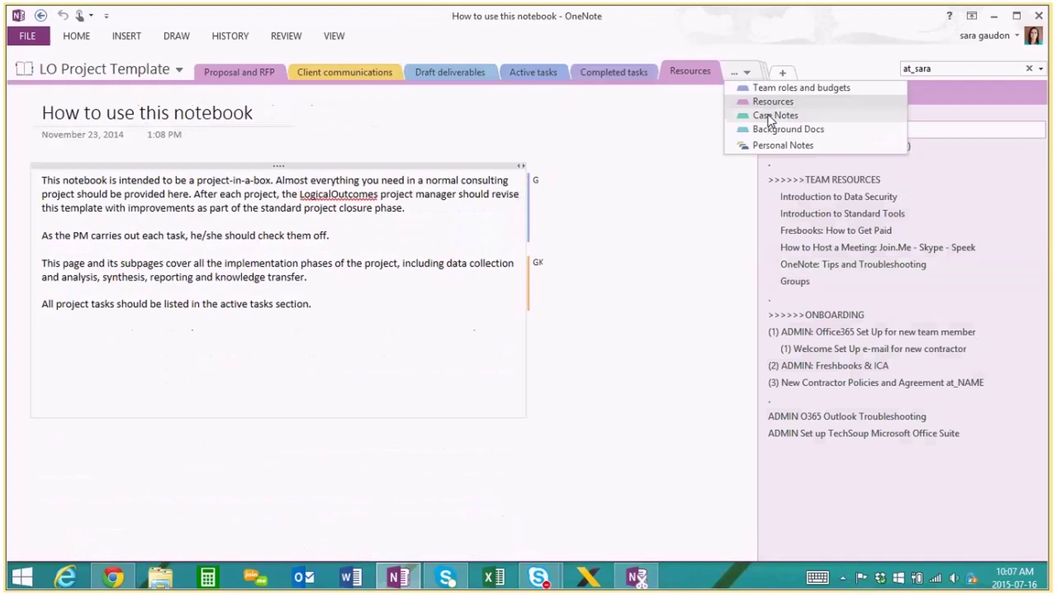
click(778, 131)
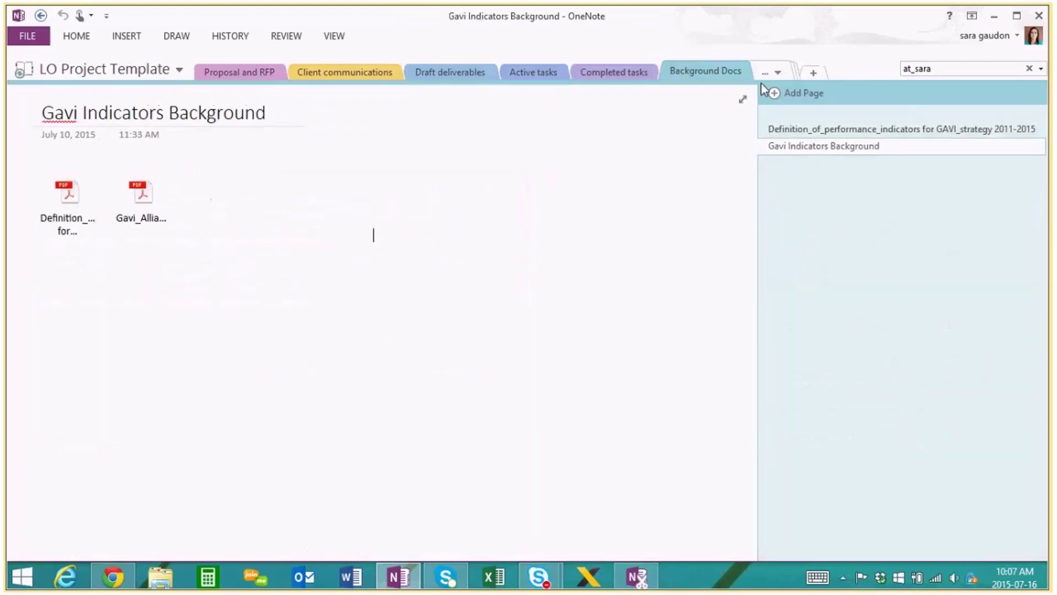
mouse_move(774, 117)
click(58, 204)
click(160, 201)
mouse_move(156, 200)
click(834, 128)
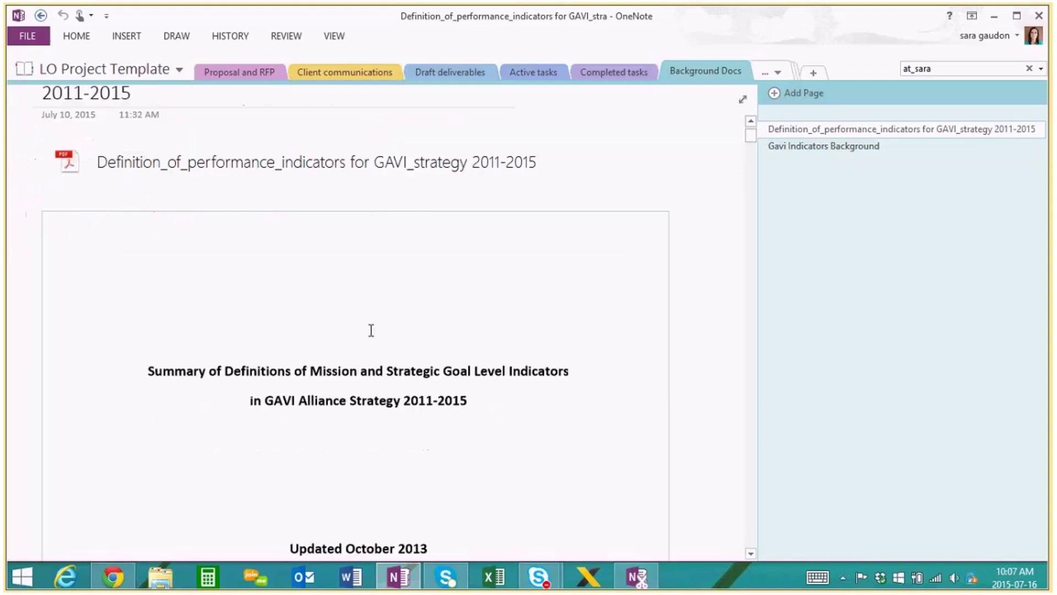
click(777, 72)
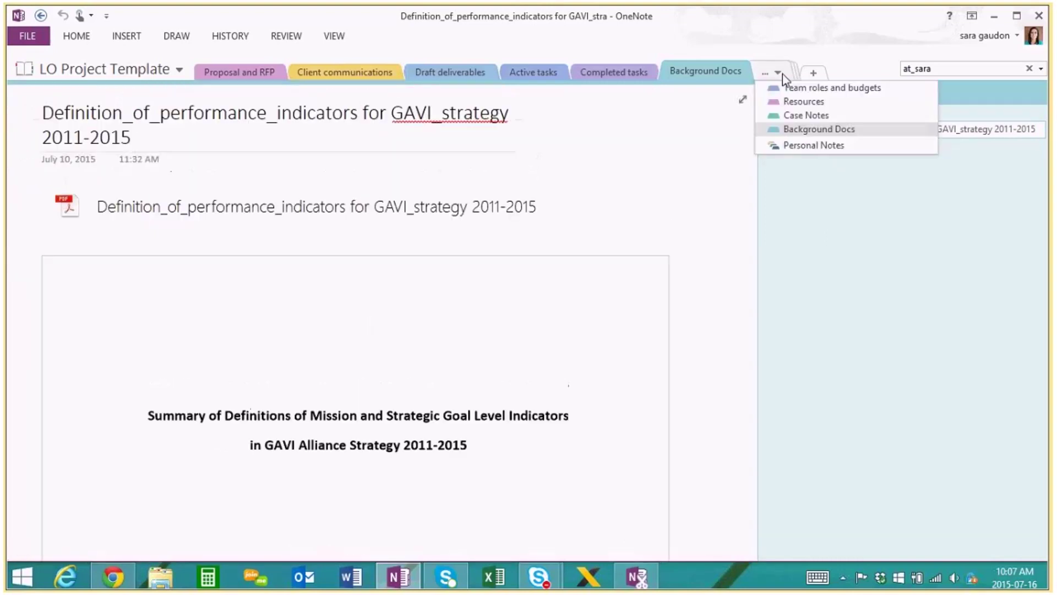
click(809, 55)
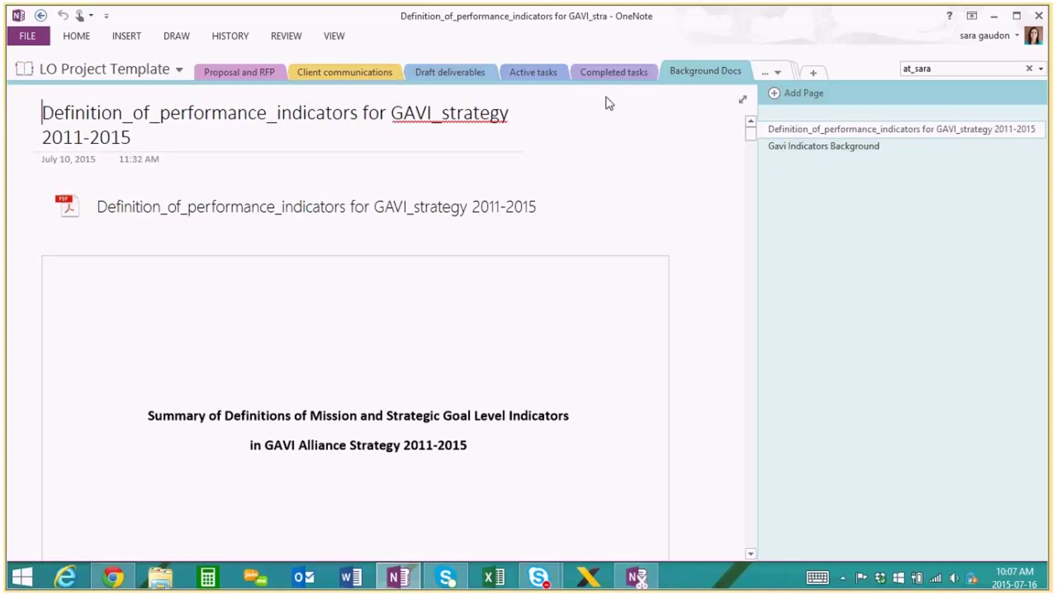
click(773, 74)
click(776, 157)
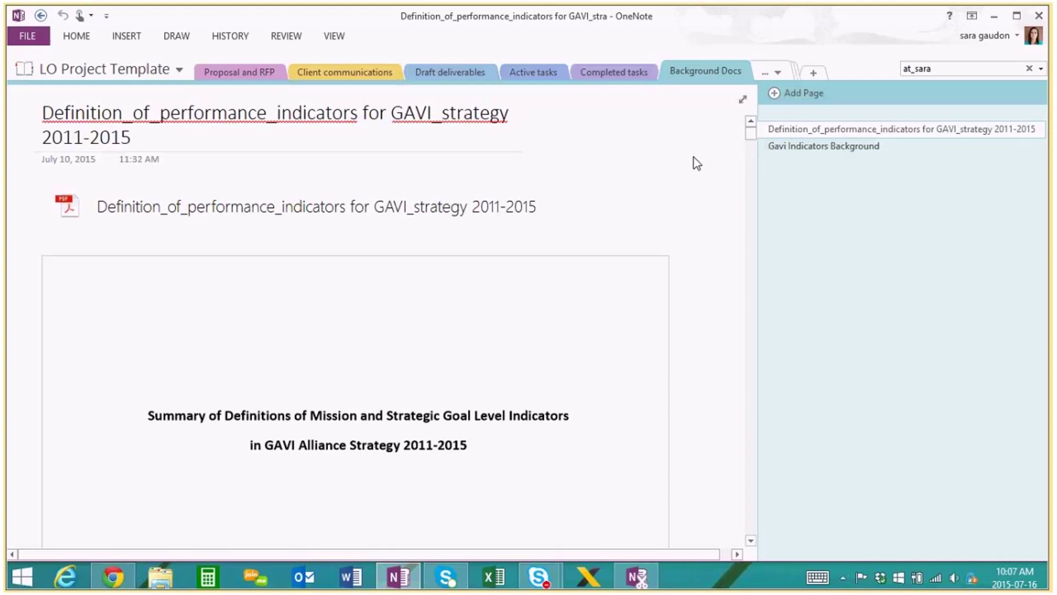
click(775, 74)
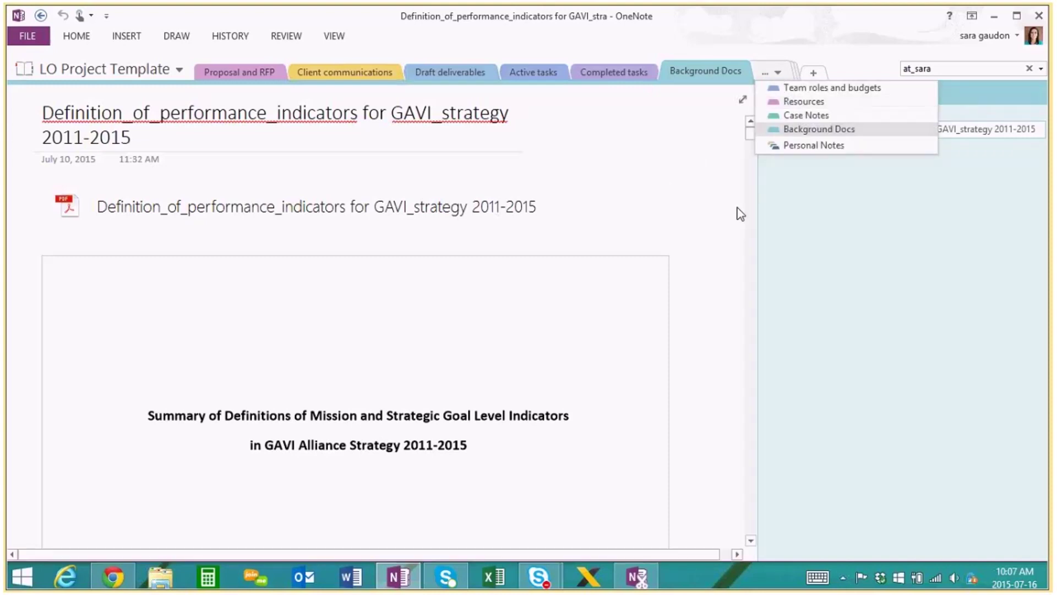
Step: Review the checklist from Client Communications to Personal Notes on the Project in a Box page in Active tasks
click(539, 75)
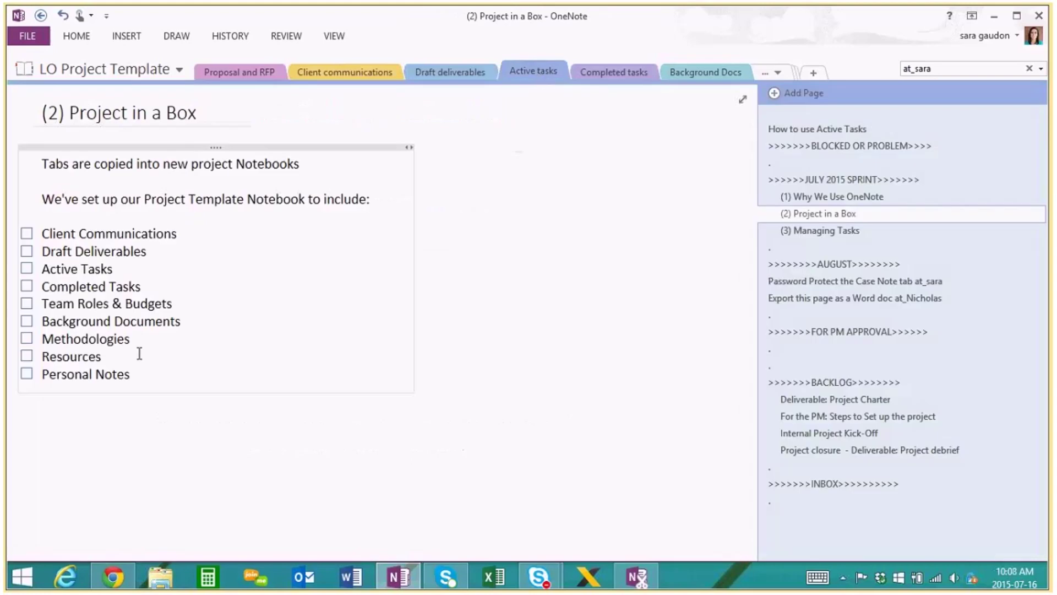
drag(143, 375, 19, 231)
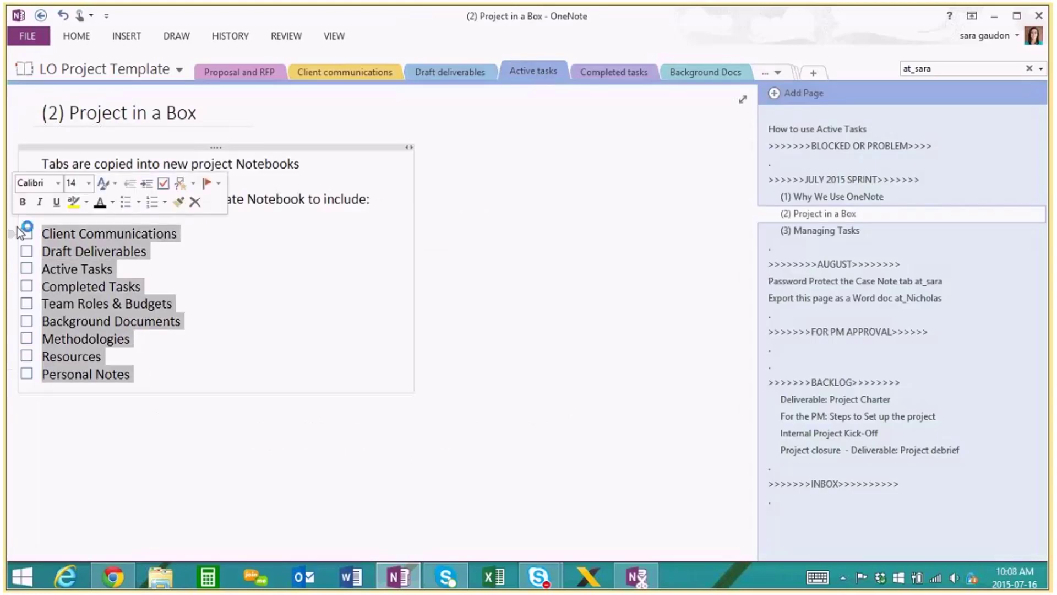
click(197, 352)
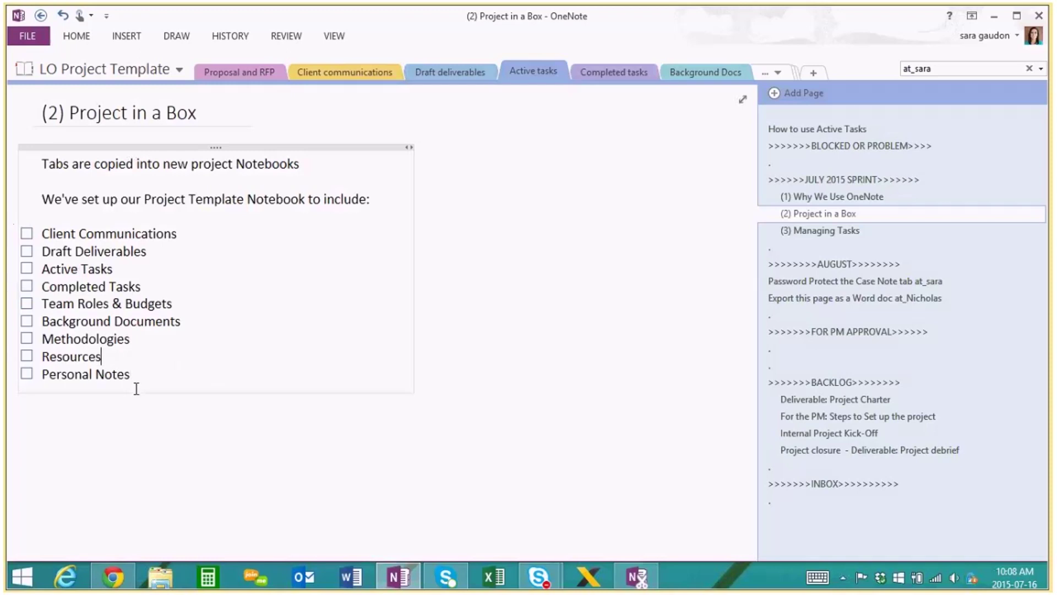
Step: Shift the checklist container slightly on the Project in a Box page, and revisit the Managing Tasks and Why We Use OneNote pages
drag(368, 146, 388, 144)
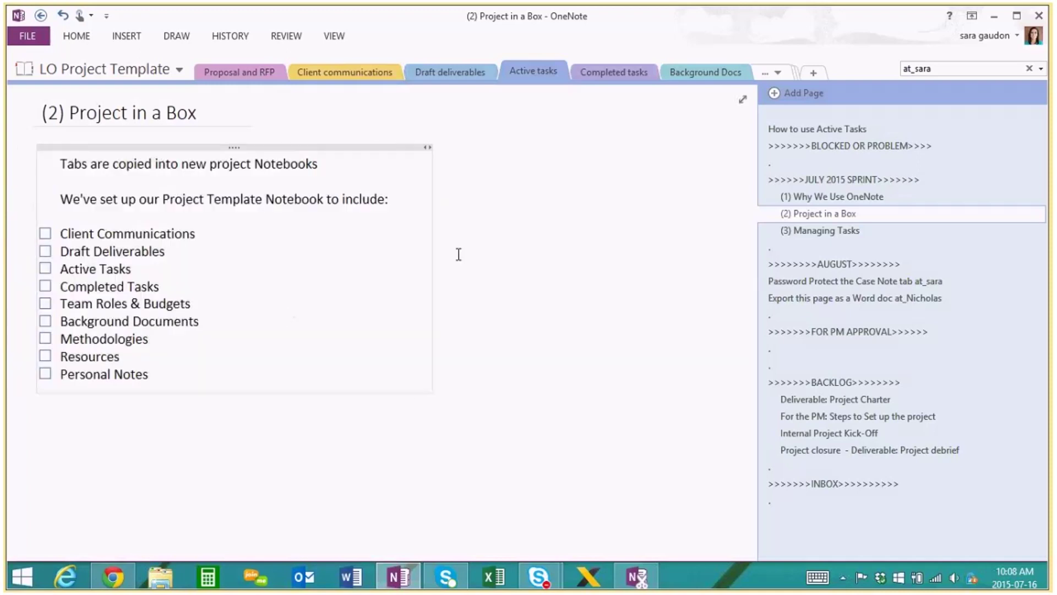
click(822, 234)
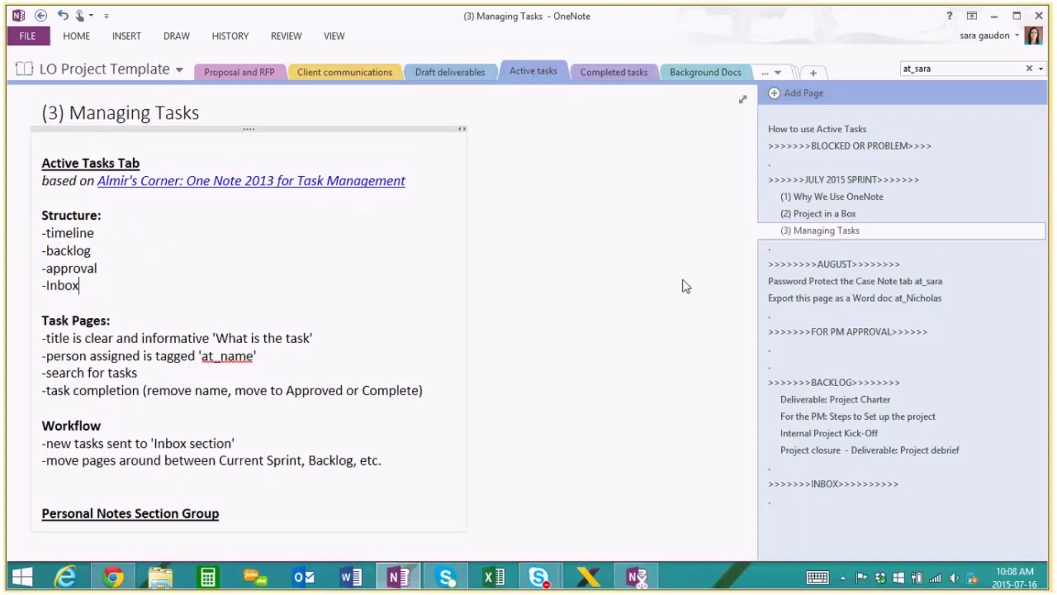
click(807, 198)
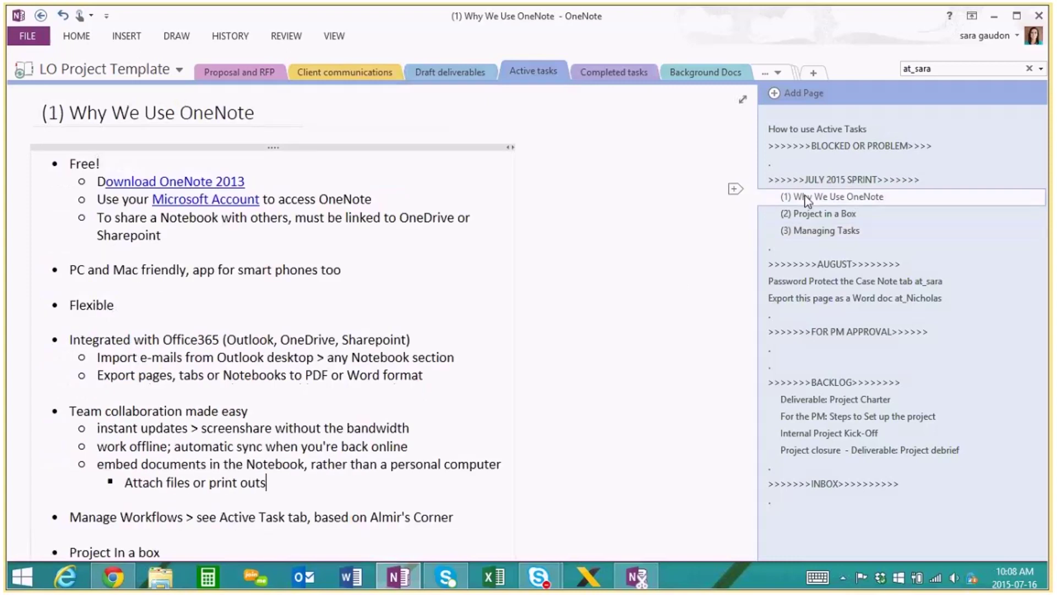
Step: Add a new page to Active tasks with the body text "Thank You!" and move that text toward the middle of the page
click(804, 95)
key(Return)
text(Thank You!)
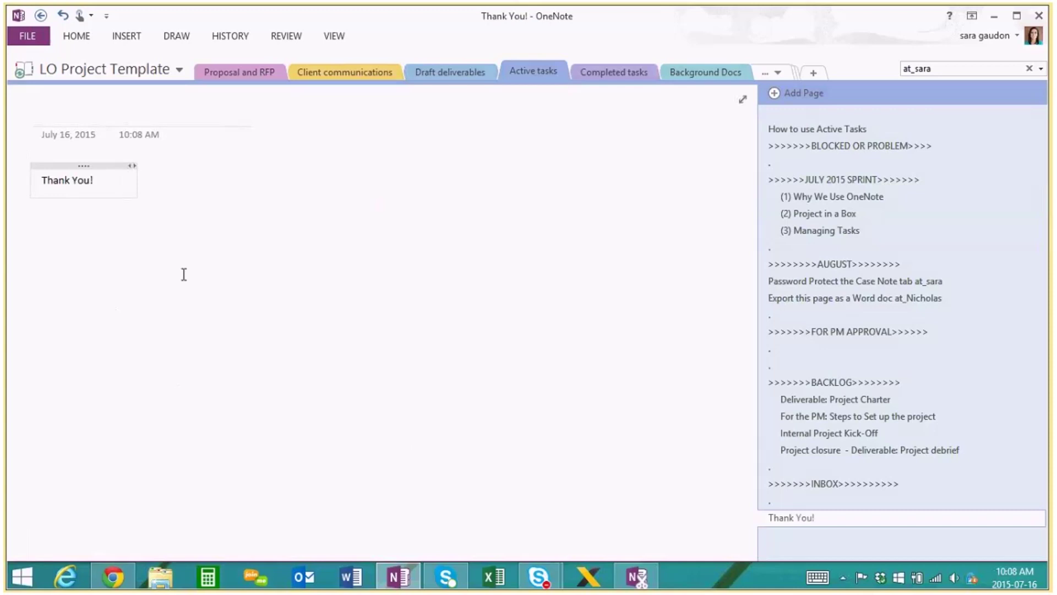
drag(104, 165, 408, 248)
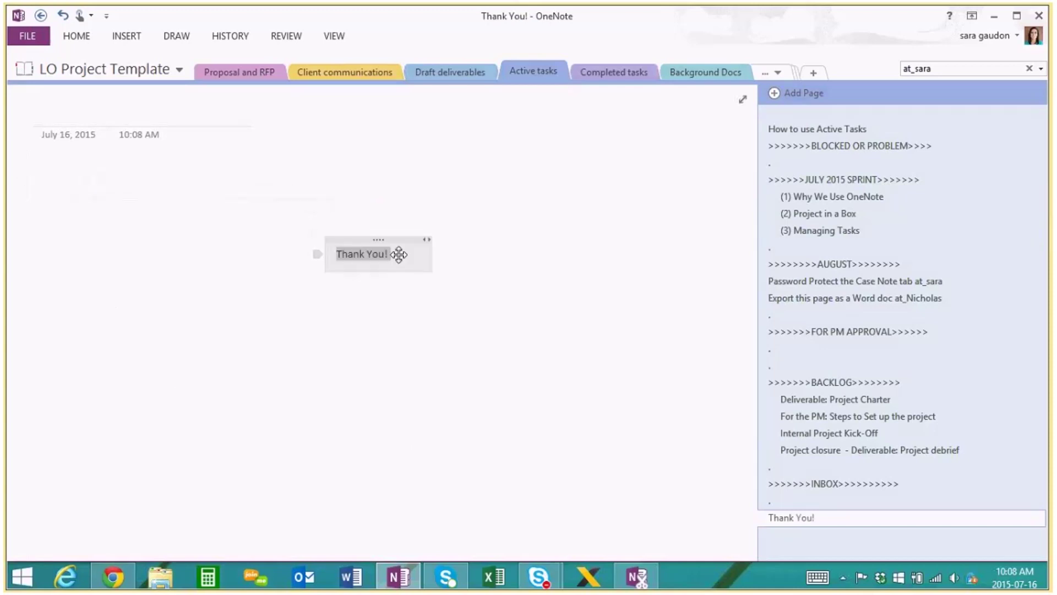
Step: Enlarge the font of the "Thank You!" text to more than twice its size
click(88, 37)
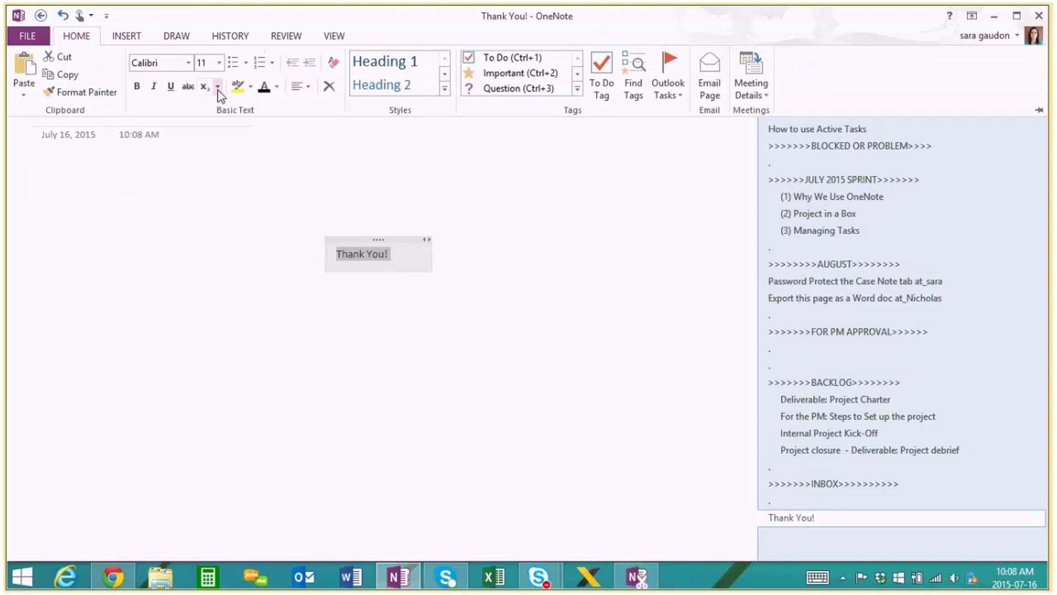
click(216, 67)
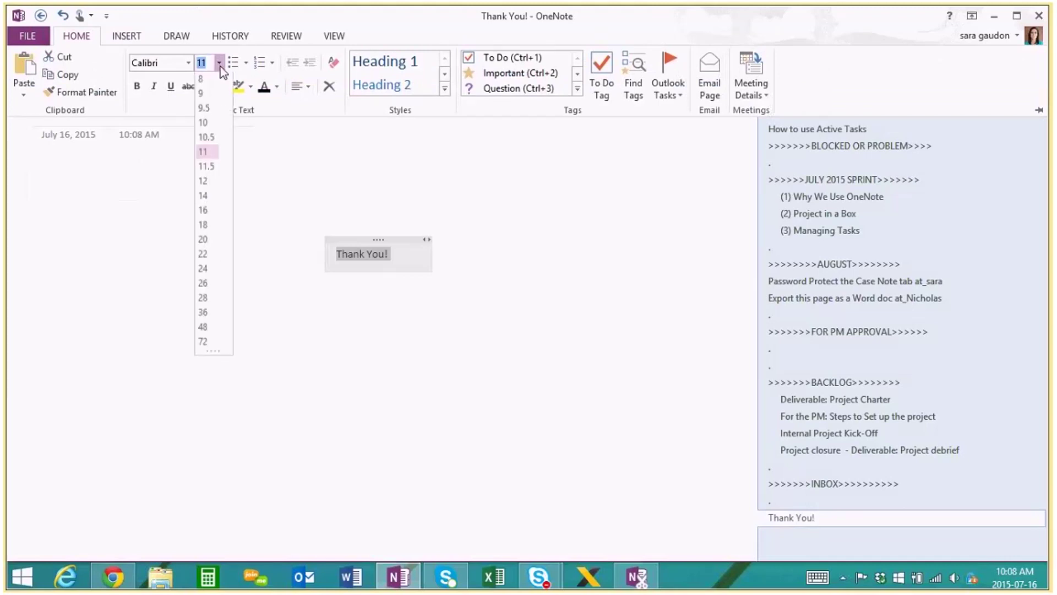
click(223, 263)
click(559, 285)
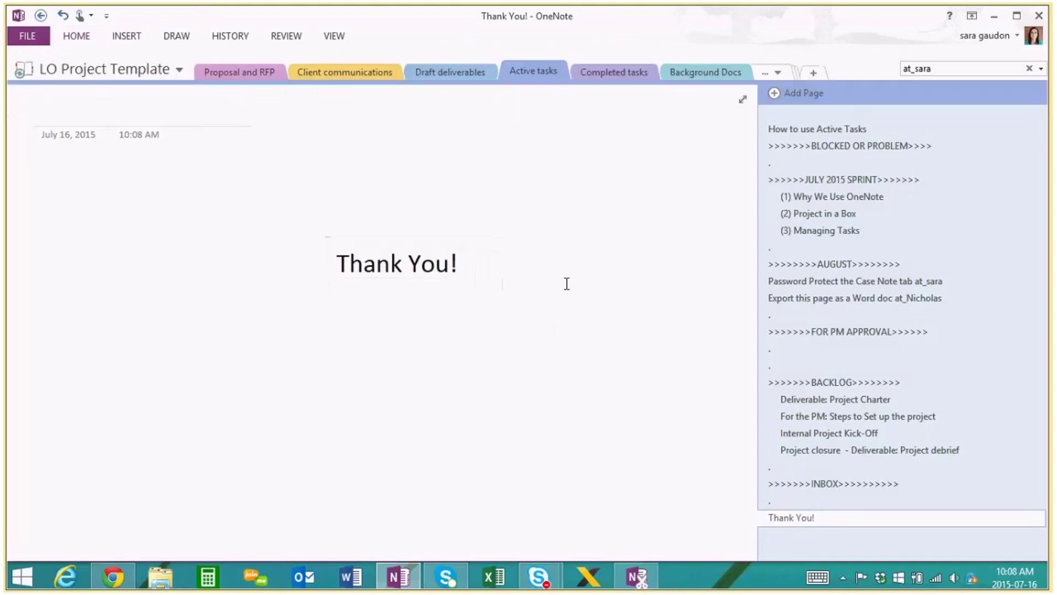